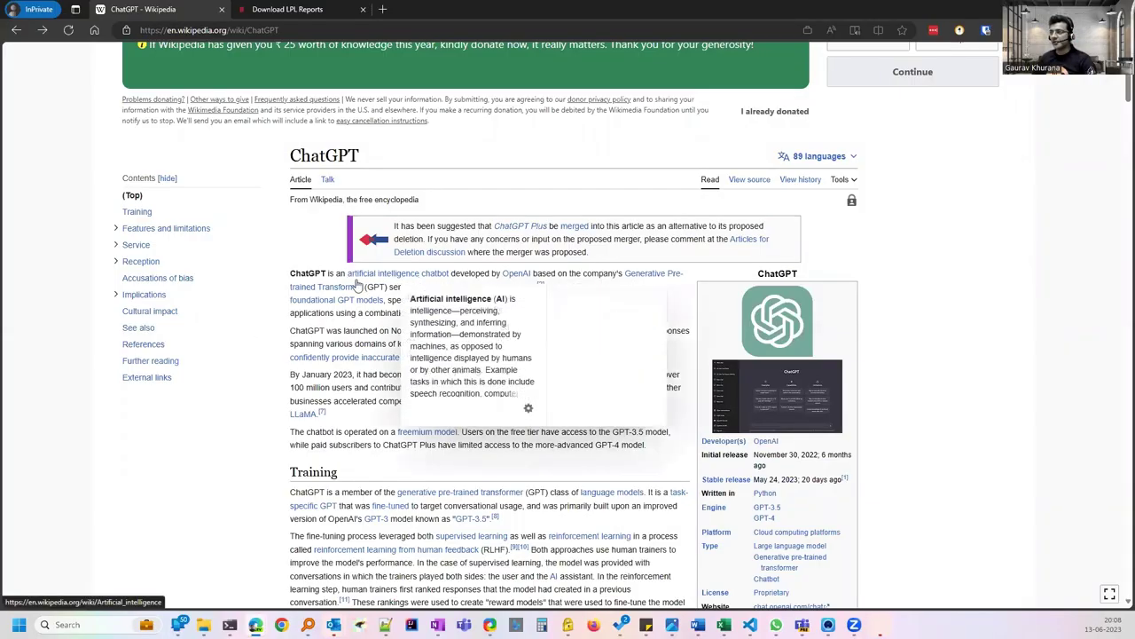
Highlight the November 30, 2022 launch date and the 100 million users figure in the ChatGPT article.
mouse_move(359, 275)
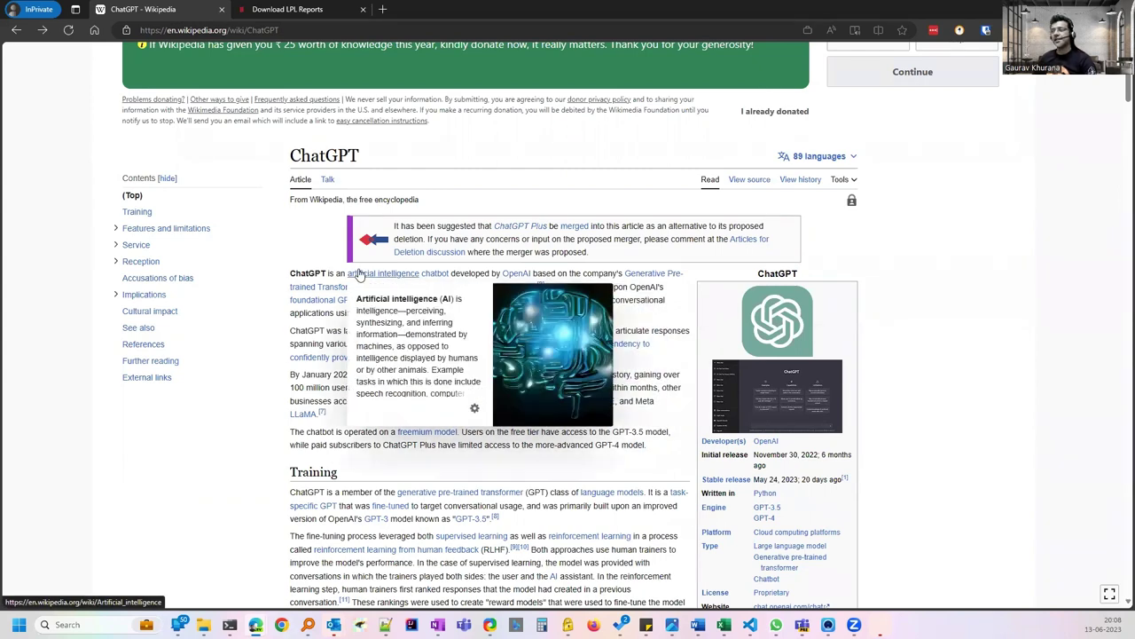
scroll(254, 375, down, 1)
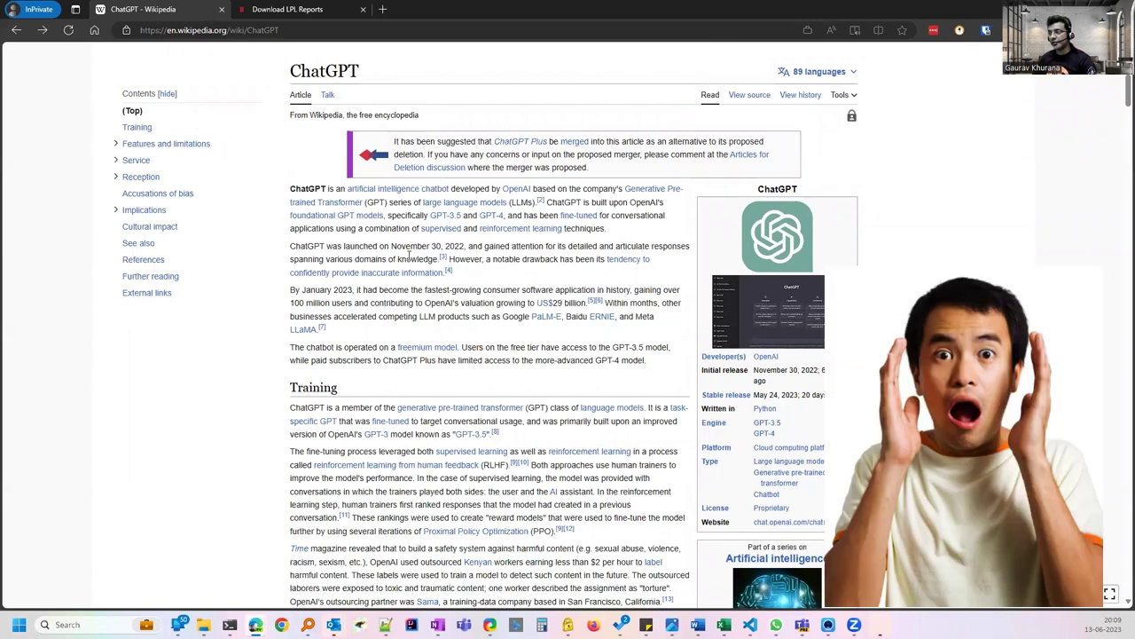
drag(394, 246, 463, 247)
drag(289, 303, 358, 303)
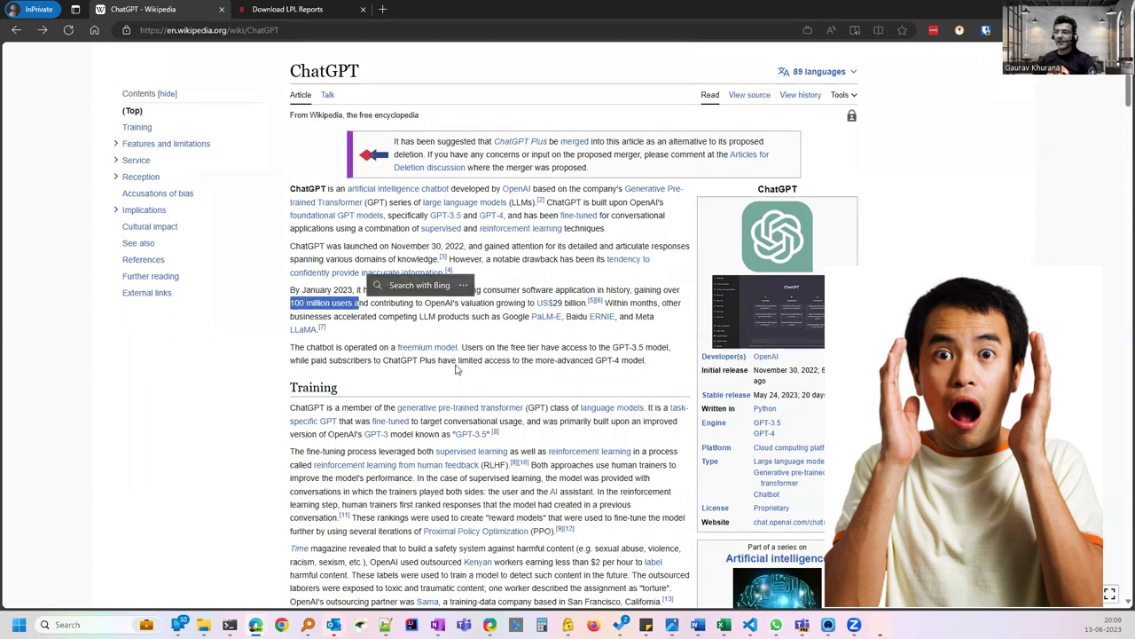
Highlight the GPT-3.5 and GPT-4 mentions, then switch to the Dr Lal PathLabs report download tab.
scroll(456, 370, down, 1)
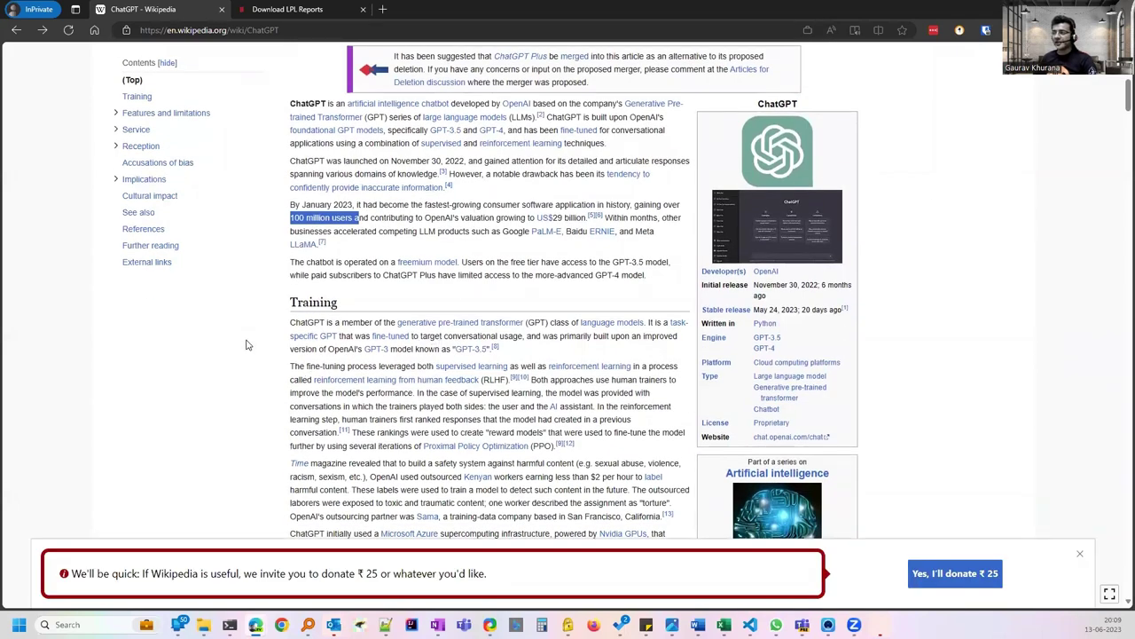
scroll(355, 346, down, 1)
scroll(542, 317, up, 2)
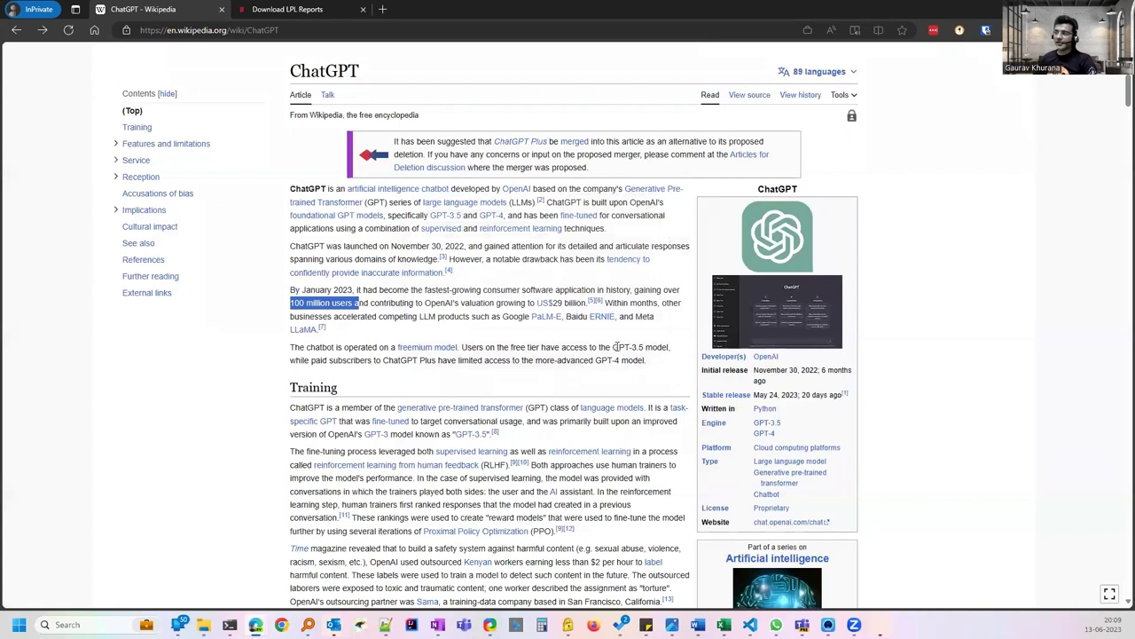
drag(611, 347, 669, 347)
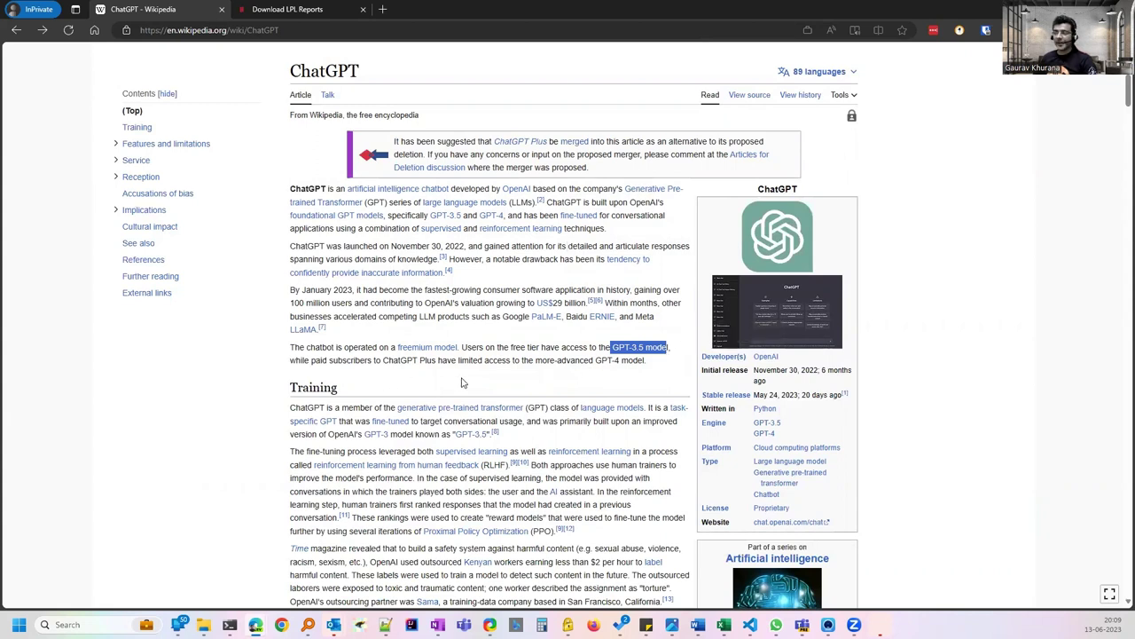
drag(595, 362, 621, 362)
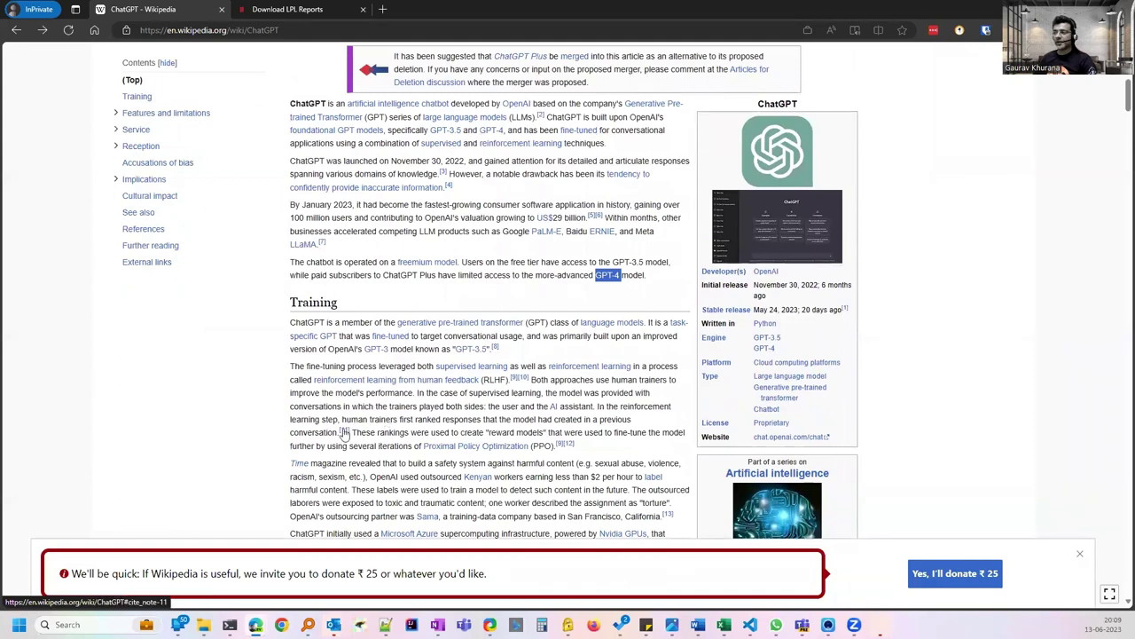
drag(291, 304, 361, 307)
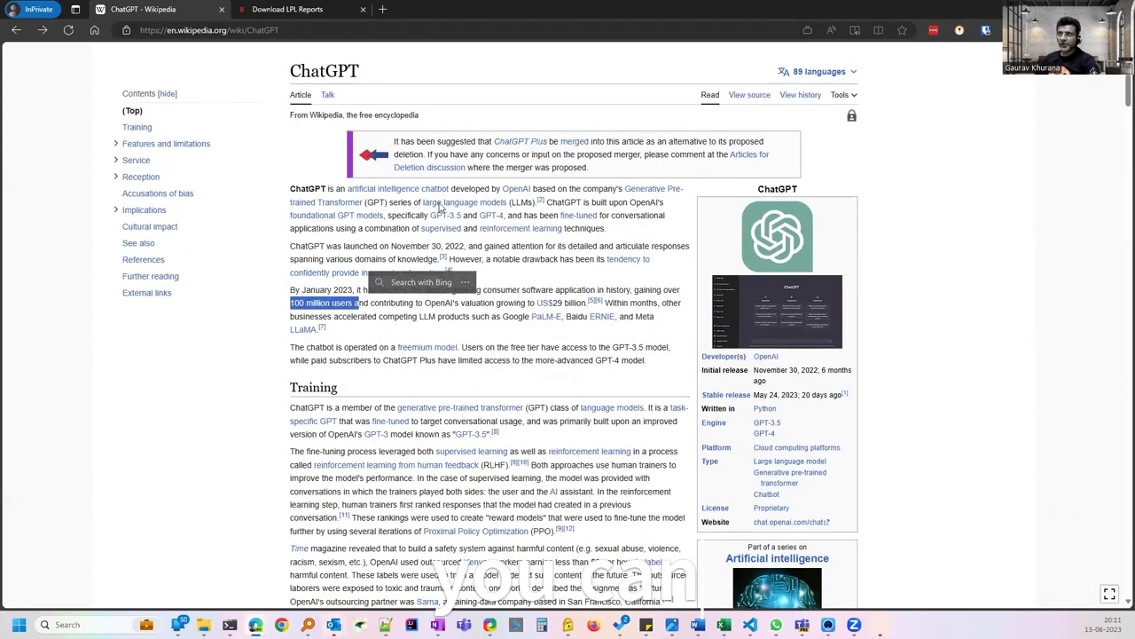
click(347, 10)
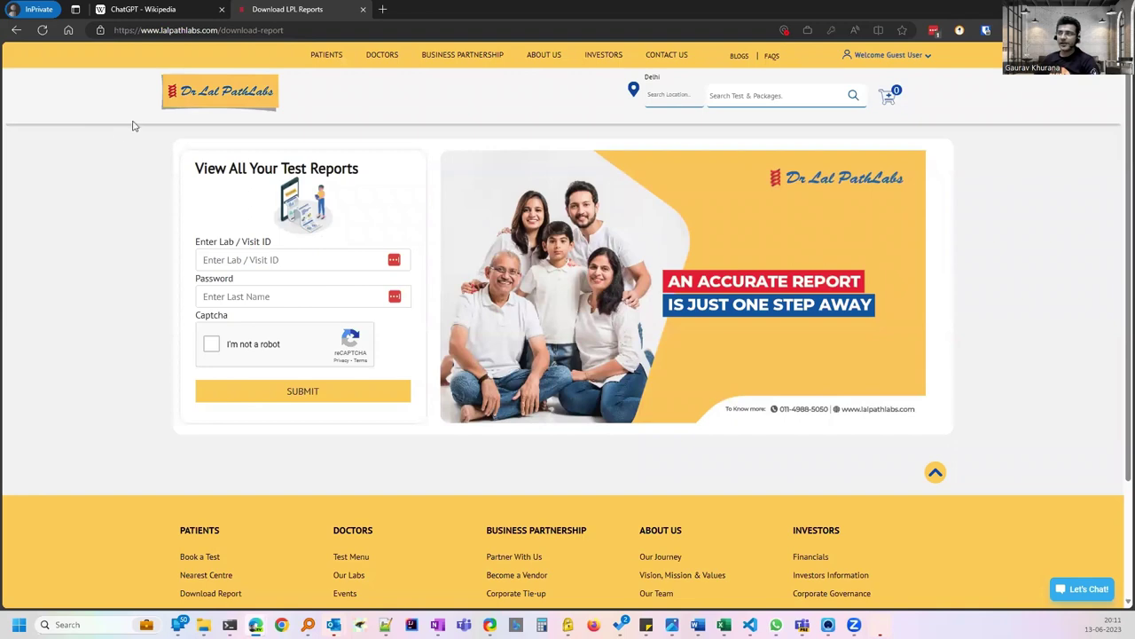
Open the Dr Lal PathLabs helpline chat, send 'cbc' and choose Test Related Information.
click(1069, 588)
scroll(1008, 502, down, 2)
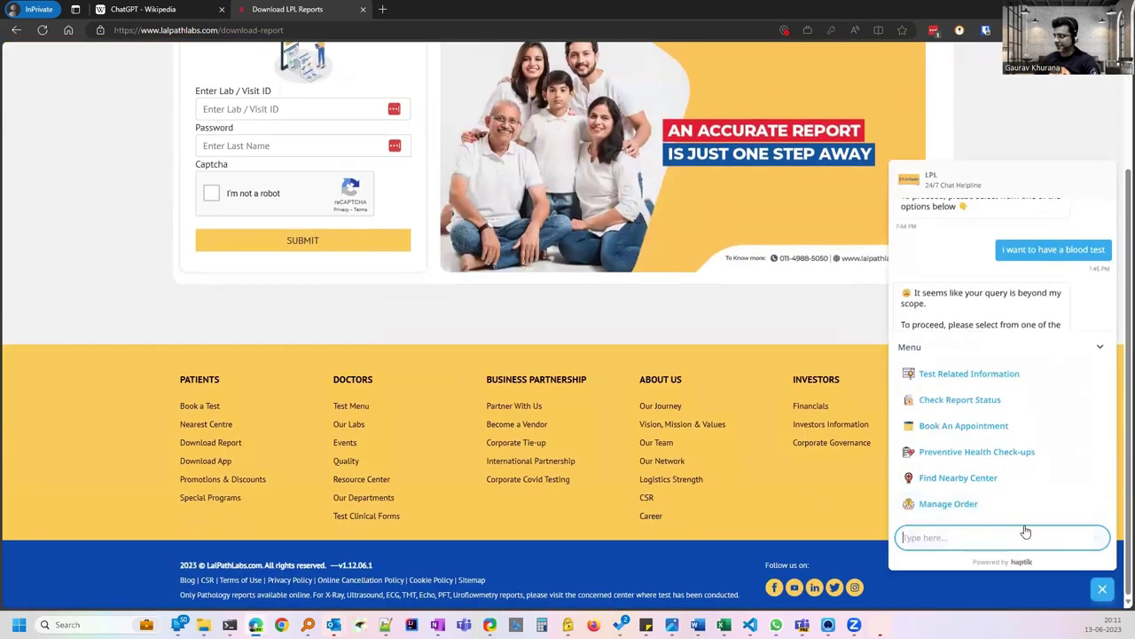
text(cbc)
key(Return)
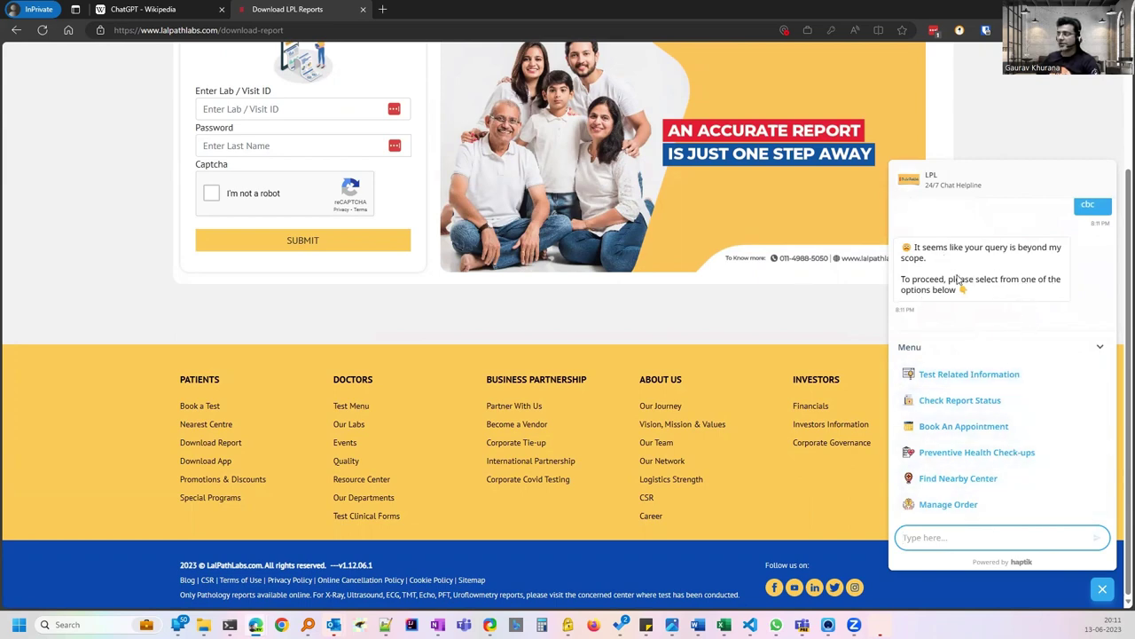
click(969, 374)
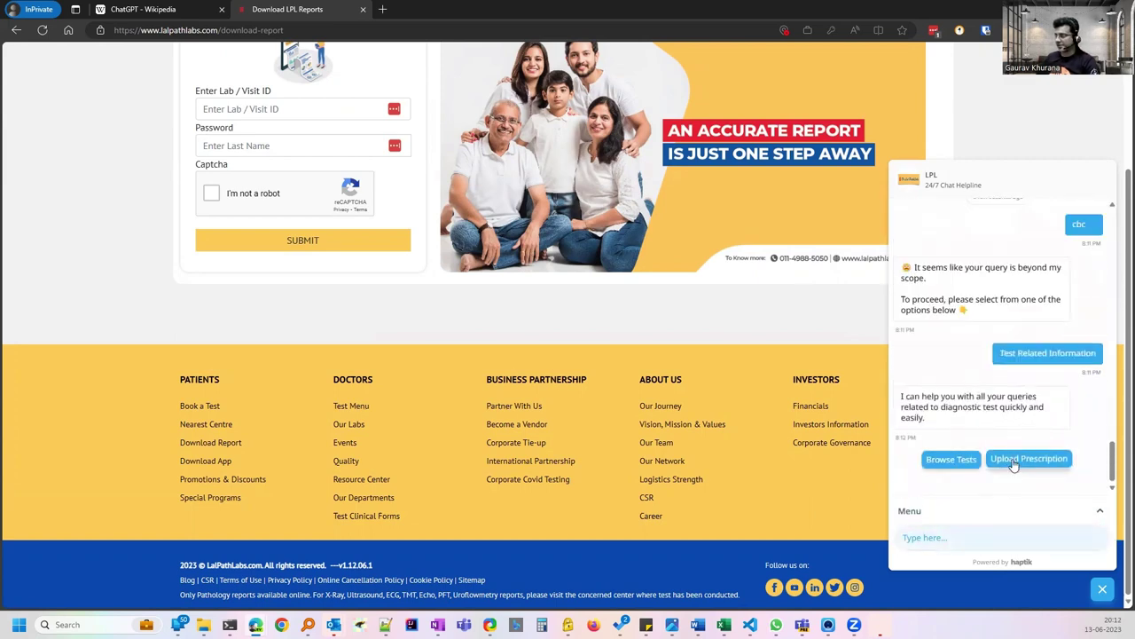
Send 'right' to the chatbot, then 'wrong' twice.
click(949, 541)
text(right)
key(Return)
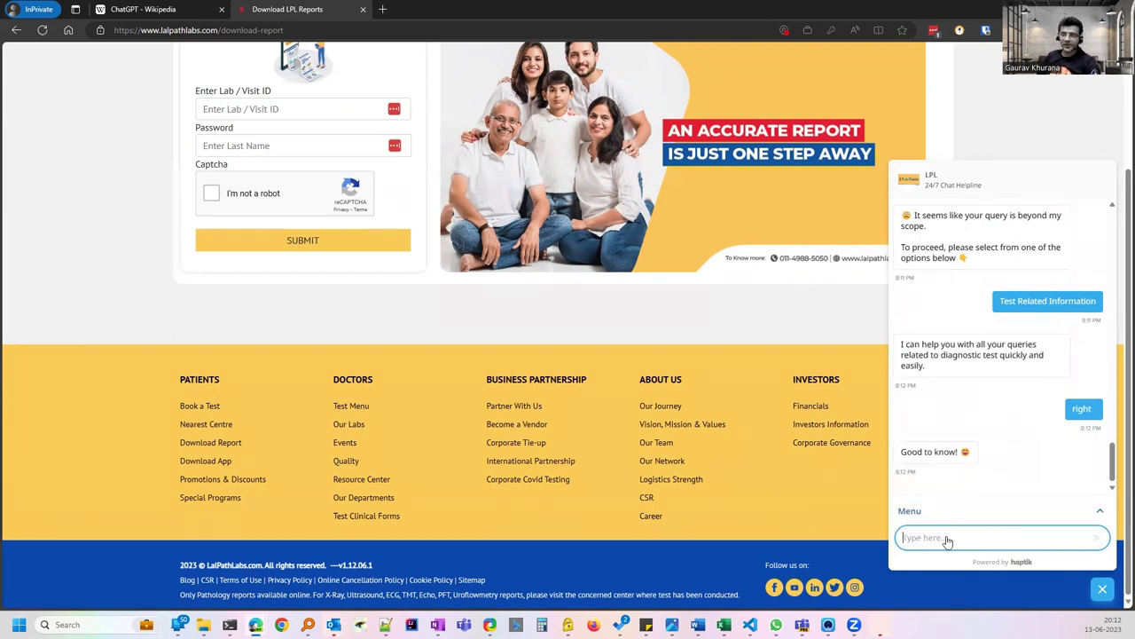
text(worn)
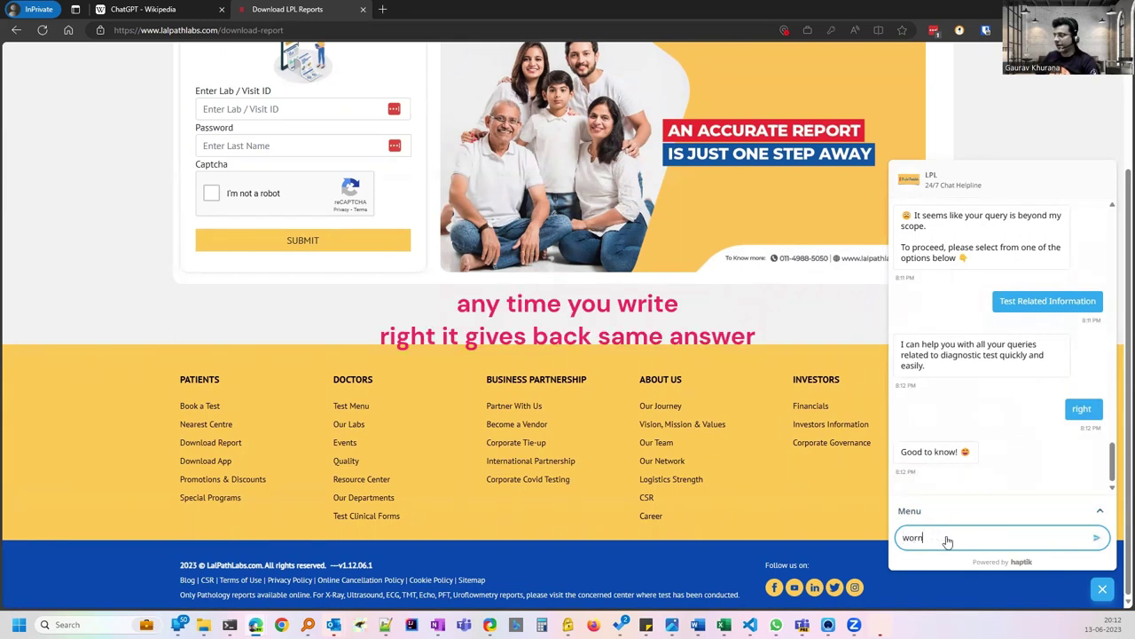
text(hng)
key(Return)
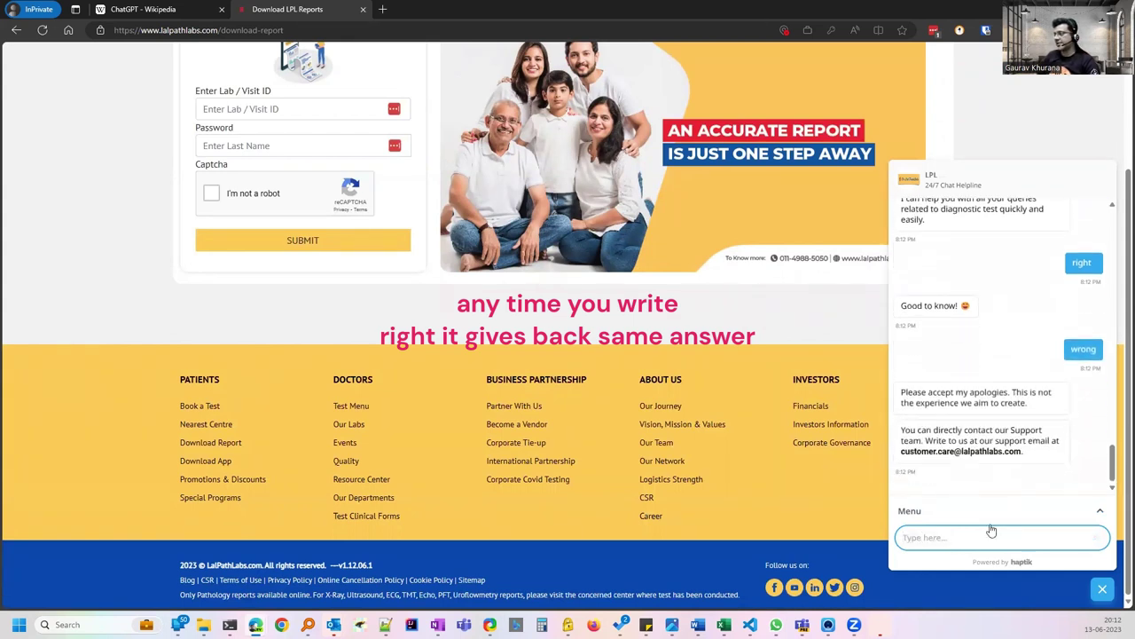
text(wr)
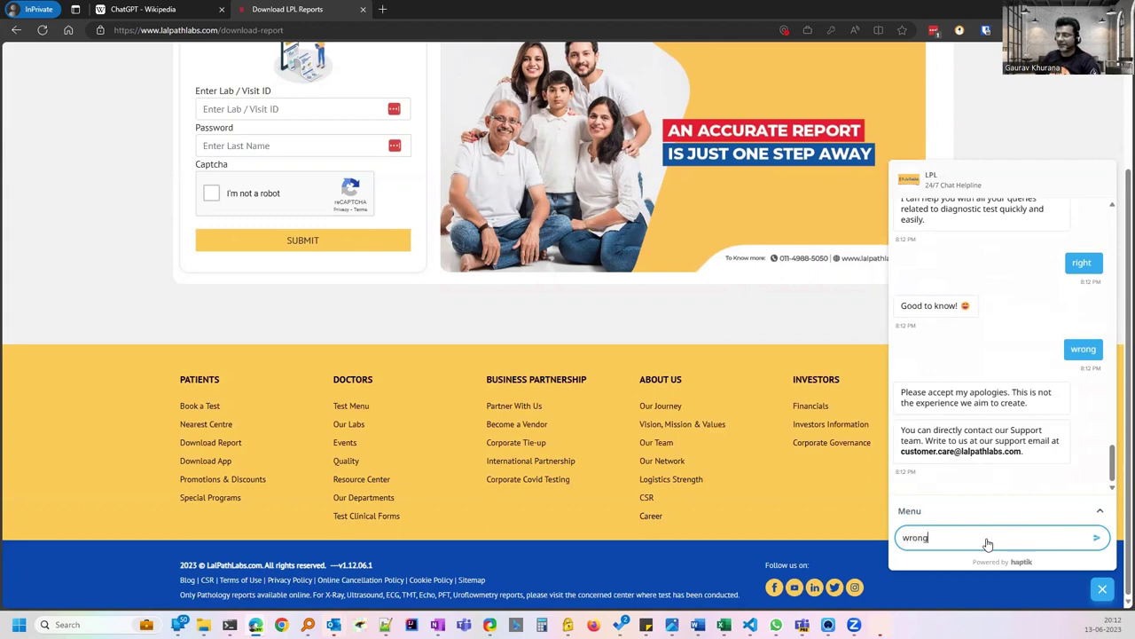
text(ong)
key(Return)
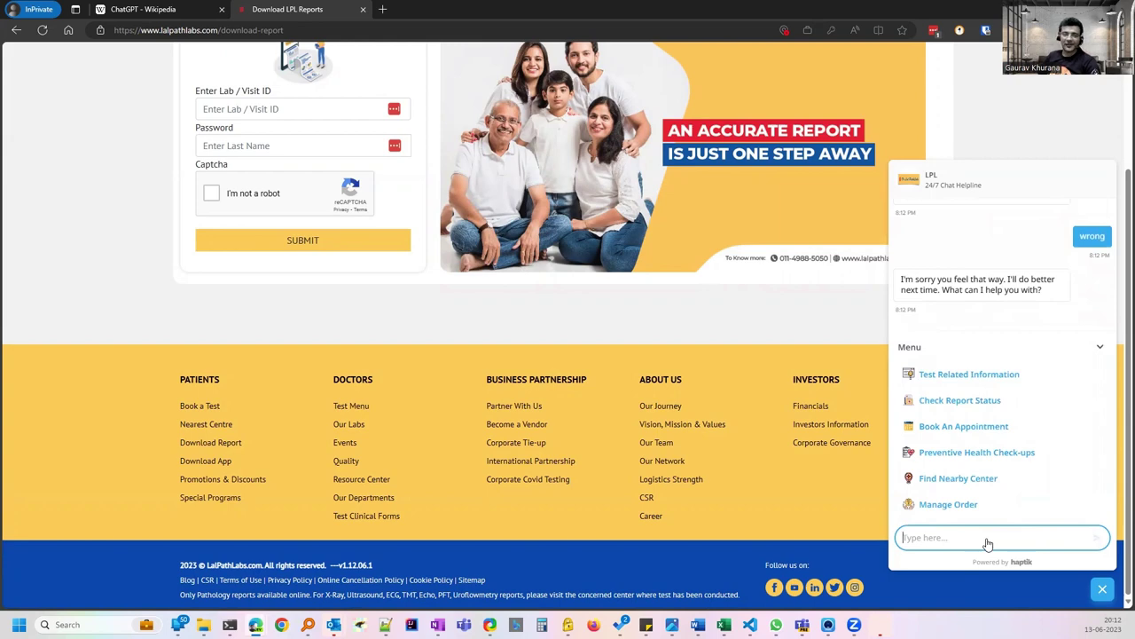
Hide the option list to review the bot's apology replies.
click(1045, 294)
click(917, 282)
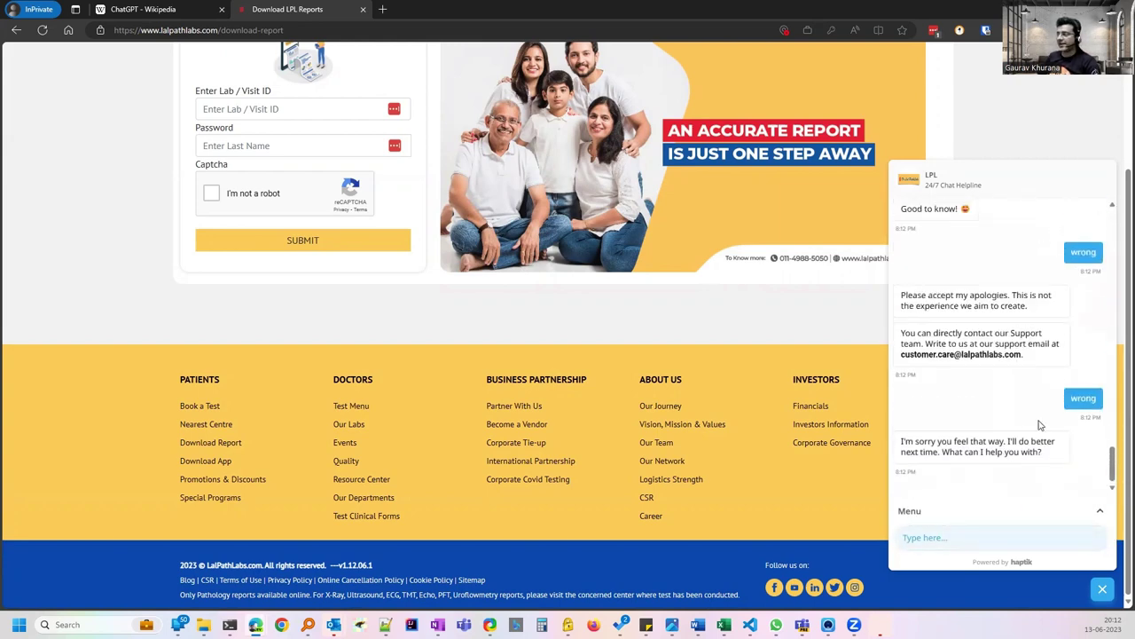
scroll(1026, 451, up, 3)
scroll(1022, 473, down, 3)
Ask the chatbot which blood tests are available and confirm Delhi as the city.
click(994, 538)
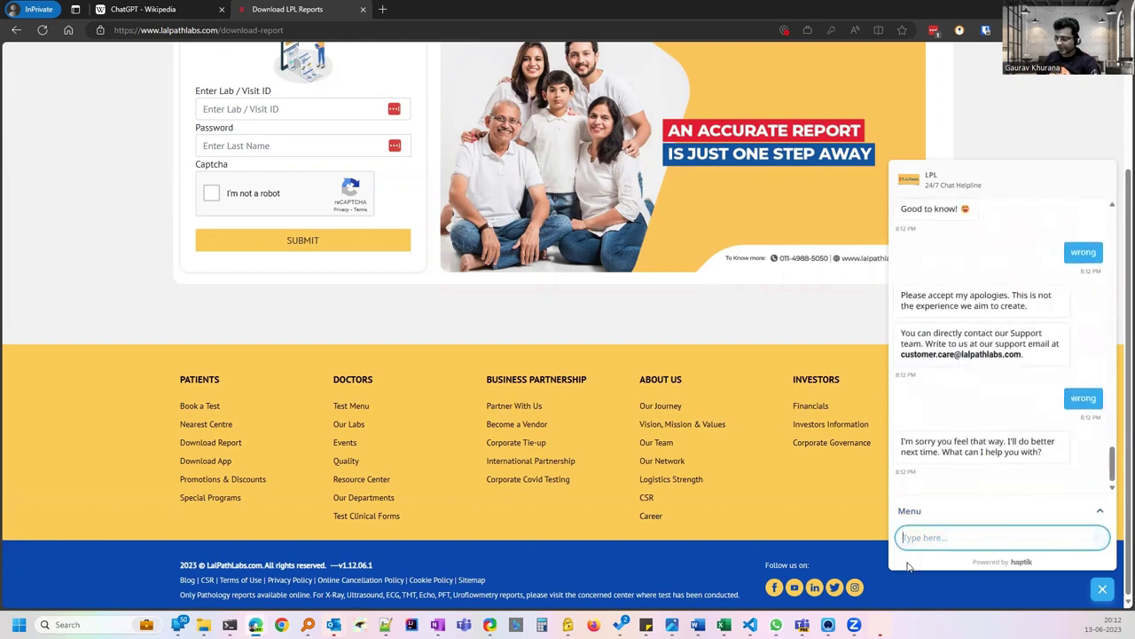
text(what are the blood test)
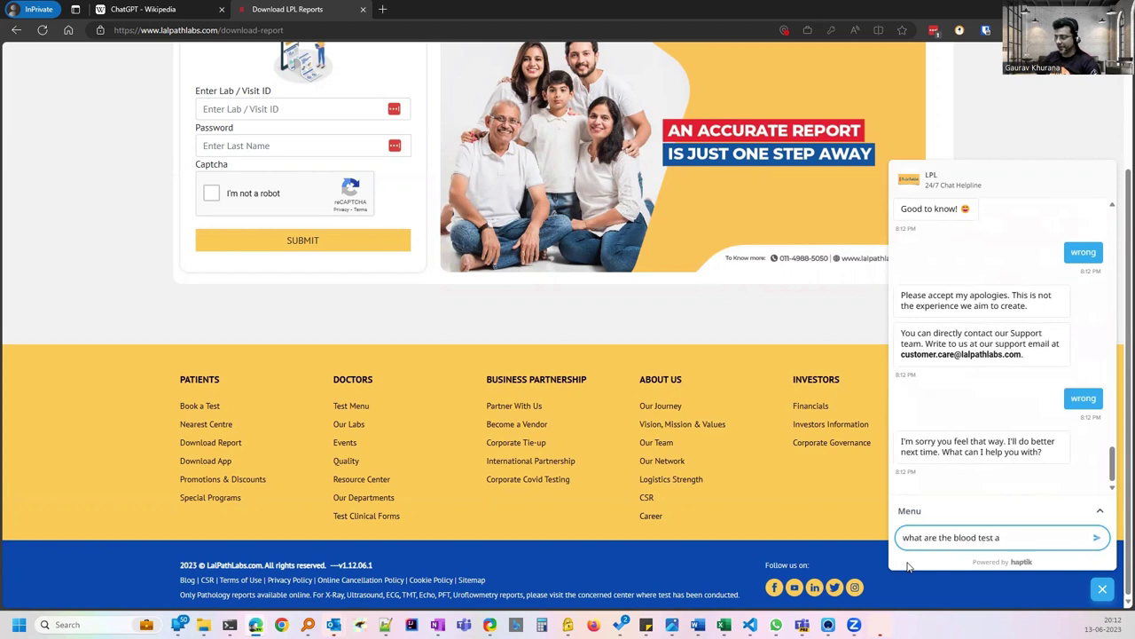
text(able)
key(Return)
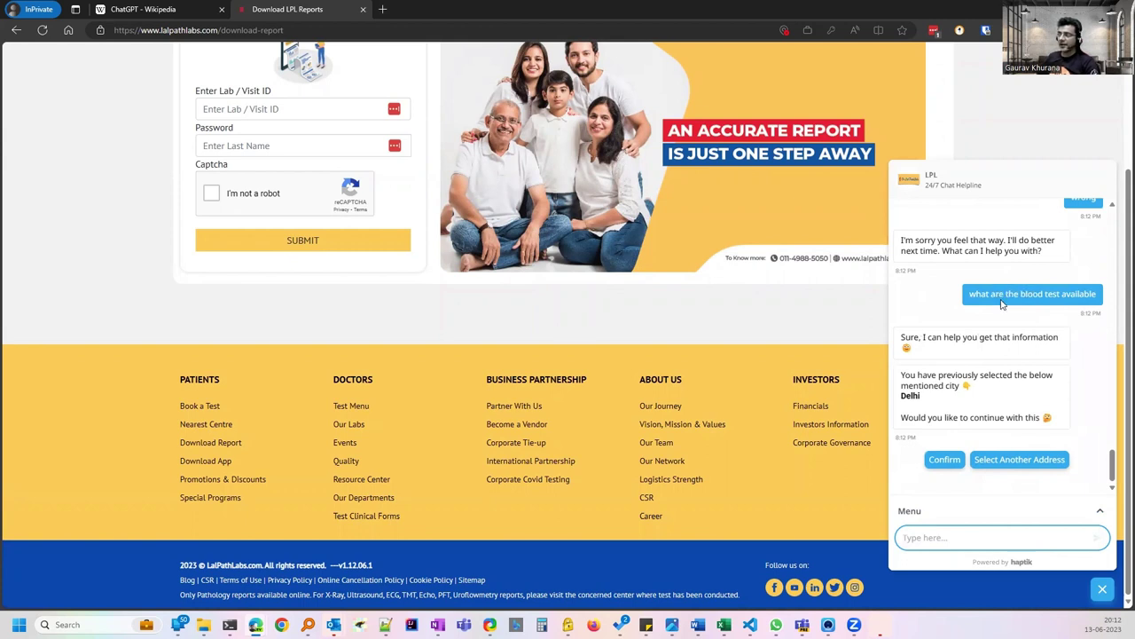
drag(985, 293, 1098, 294)
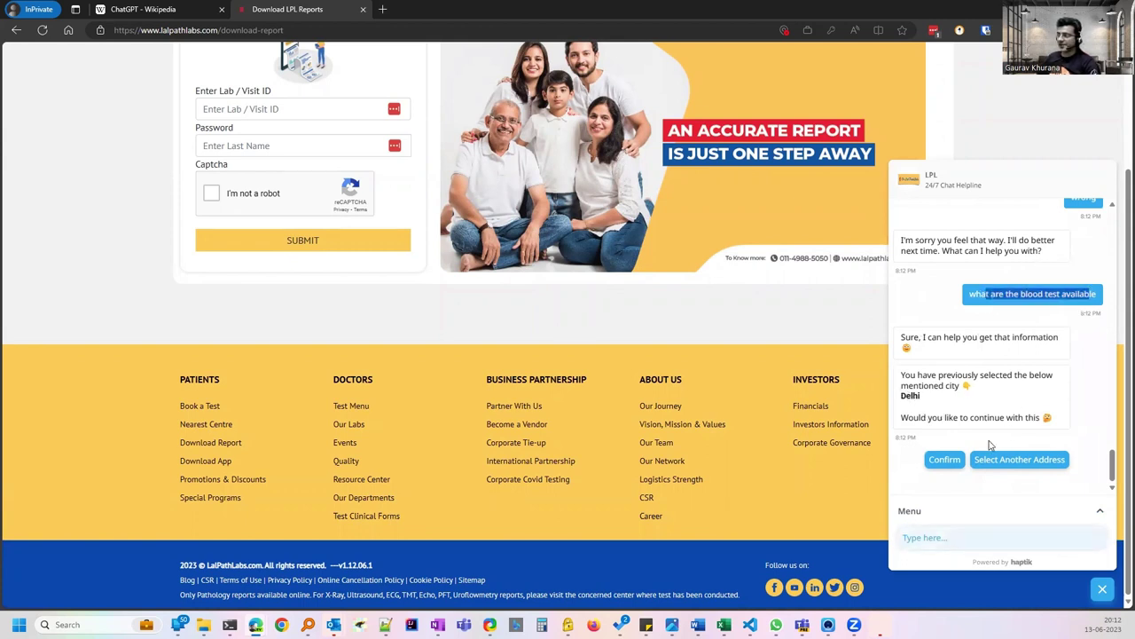
click(945, 460)
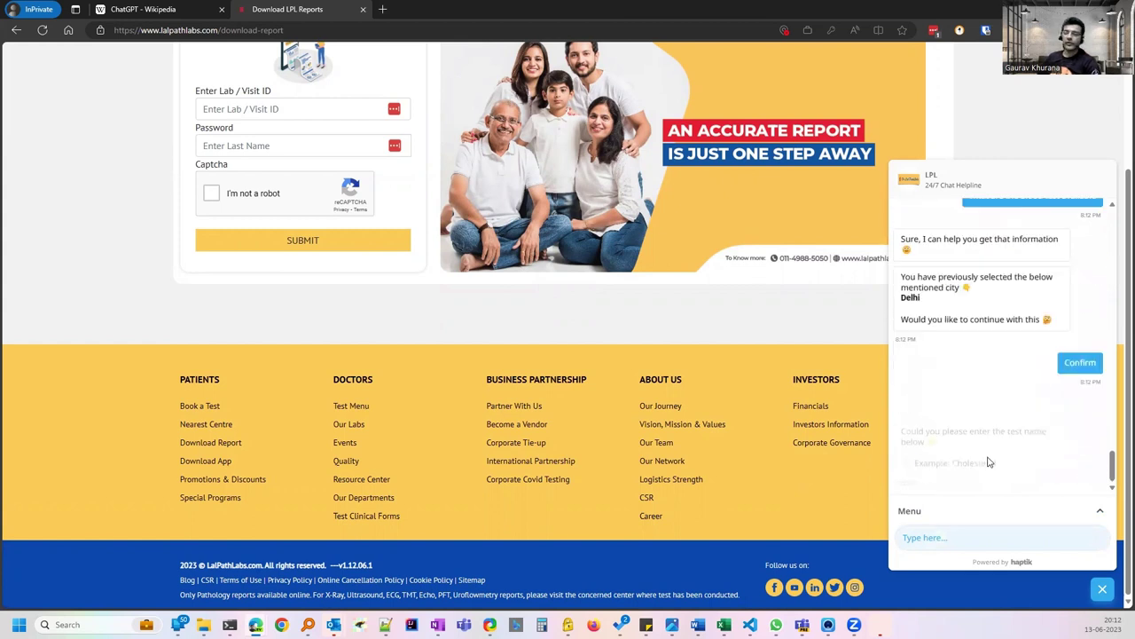
Enter 'lipid' as the test name and view the list of lipid-related tests.
click(958, 537)
text(l)
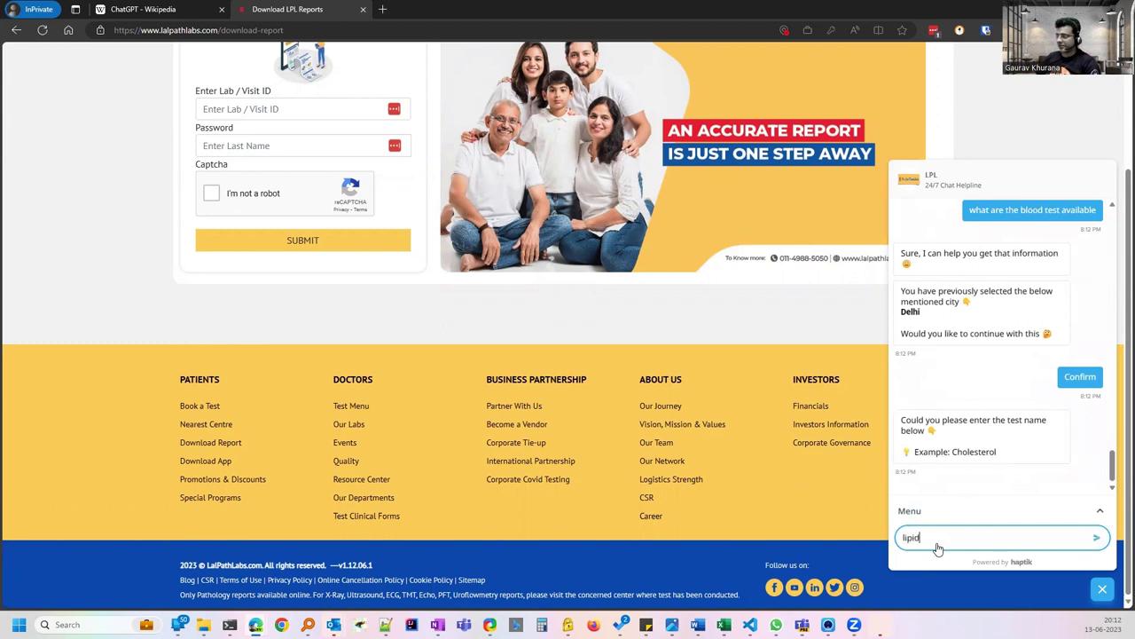
text(ipid)
key(Return)
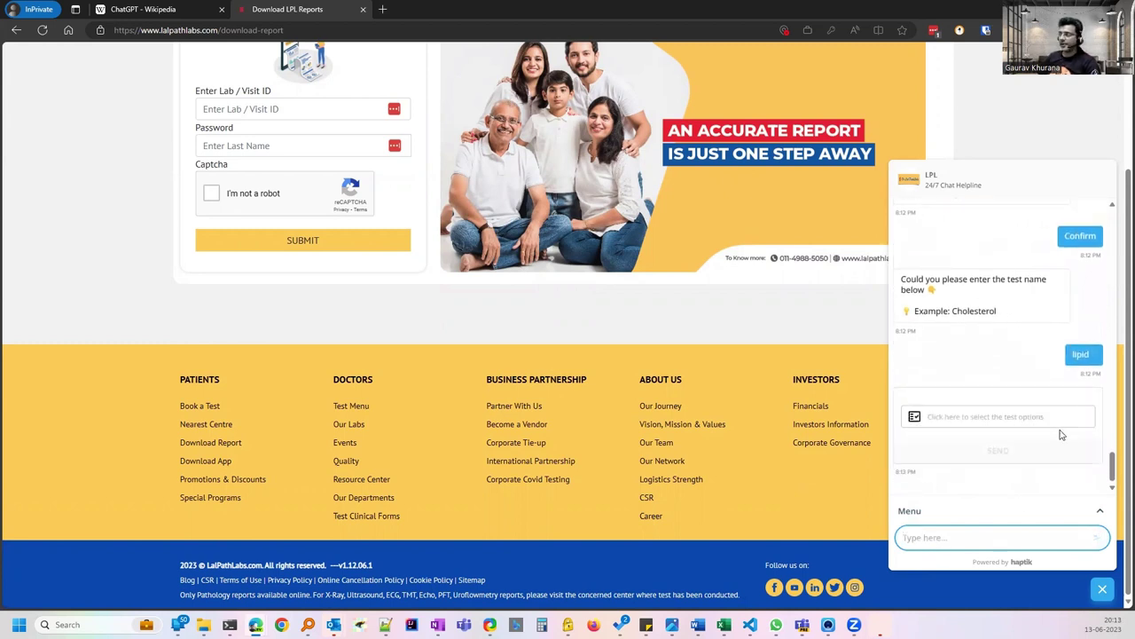
click(1004, 417)
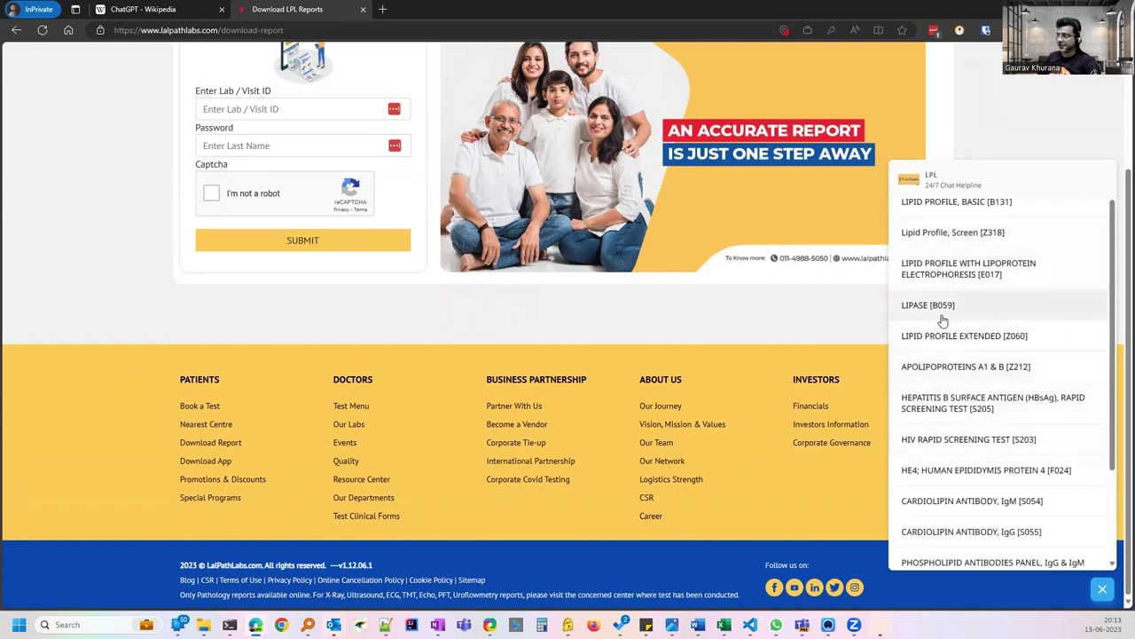
scroll(978, 436, down, 3)
scroll(981, 440, up, 5)
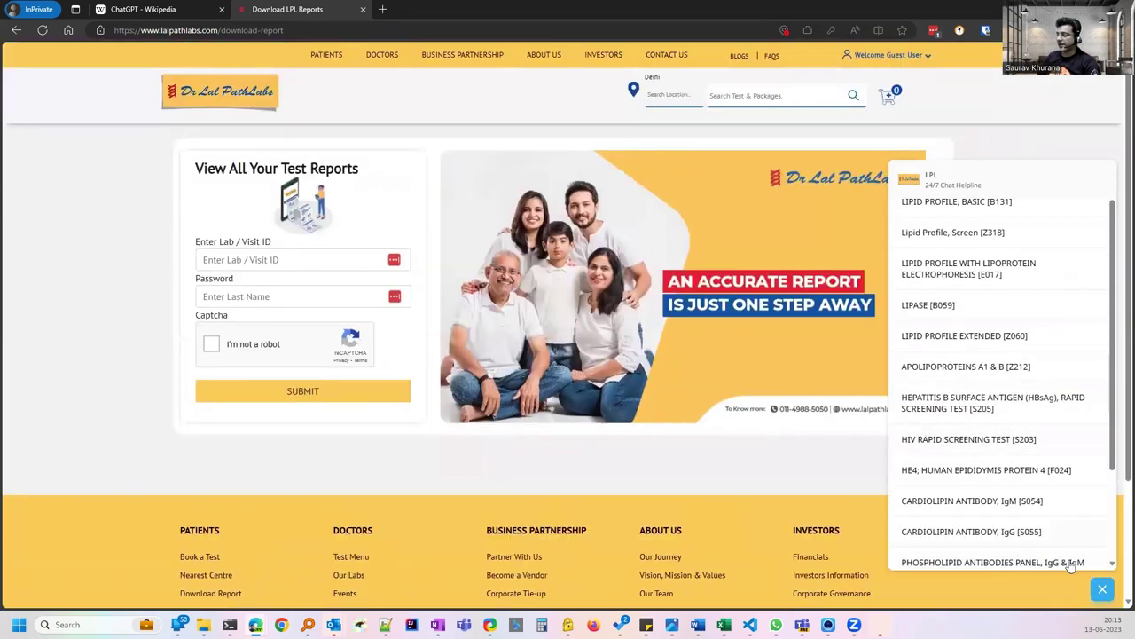
Reopen the chat, send 'get the previous test done' and bring back the options menu.
click(1103, 589)
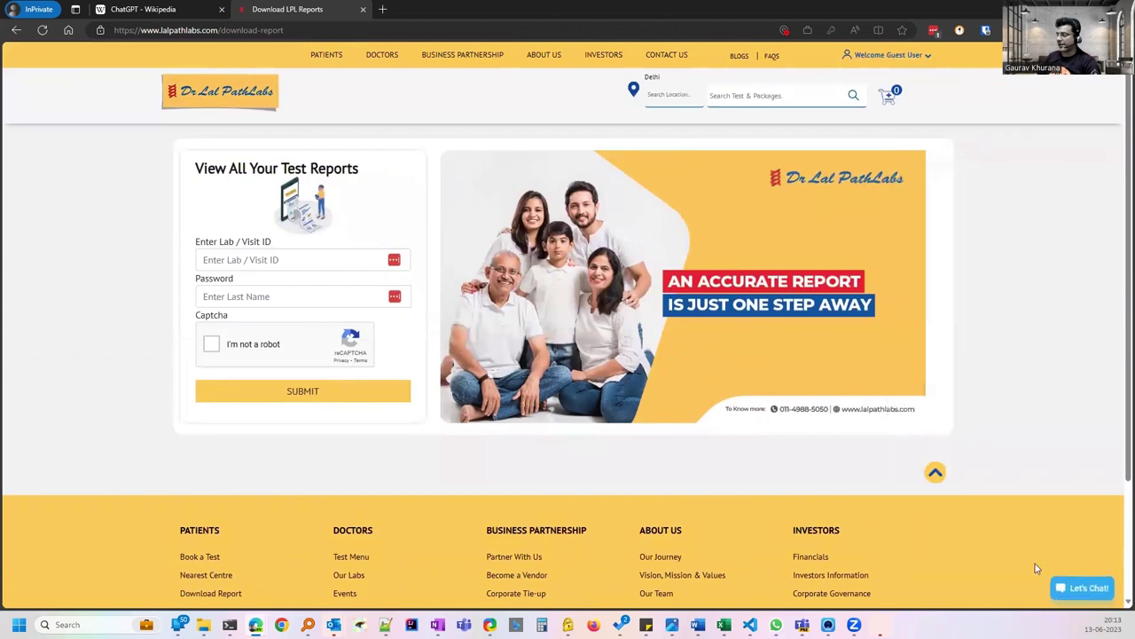
click(1082, 588)
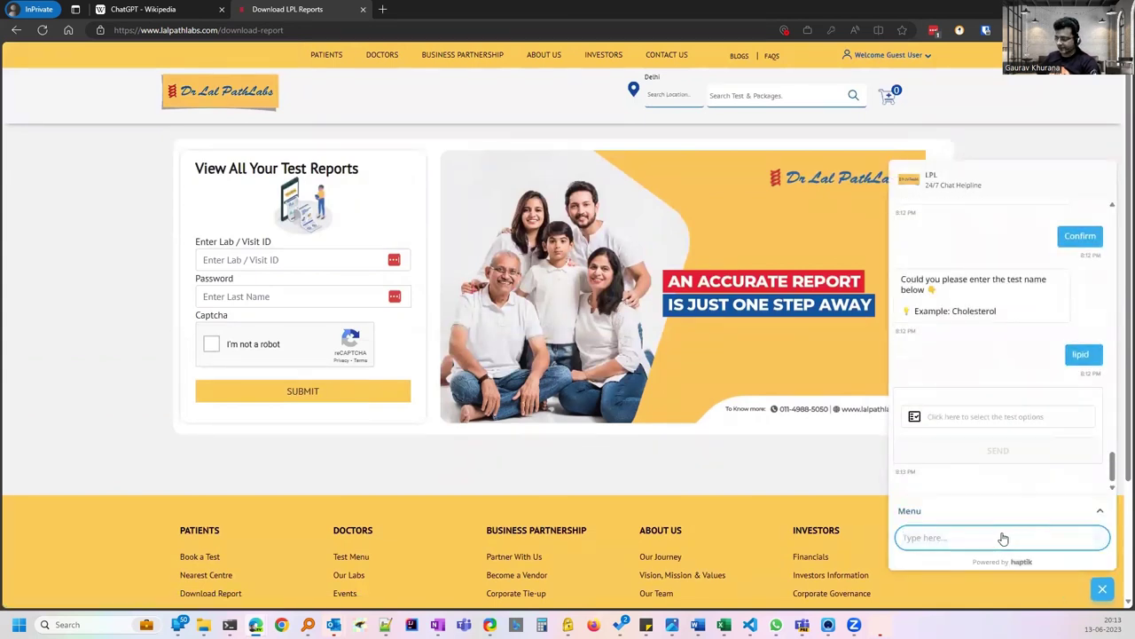
text(get the previous)
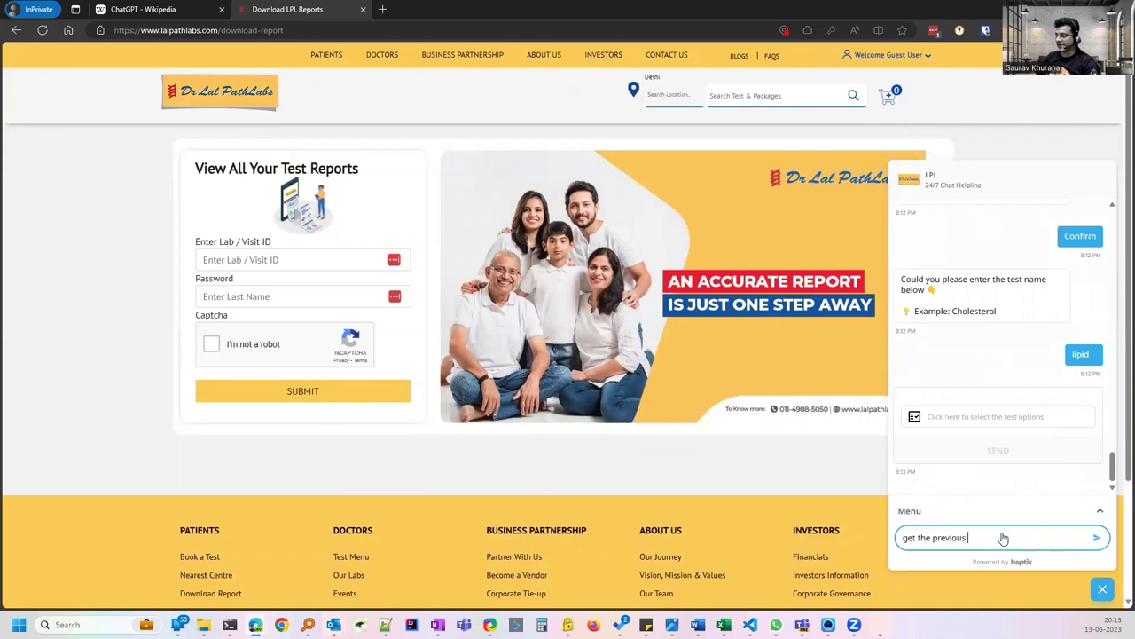
text( test done)
key(Return)
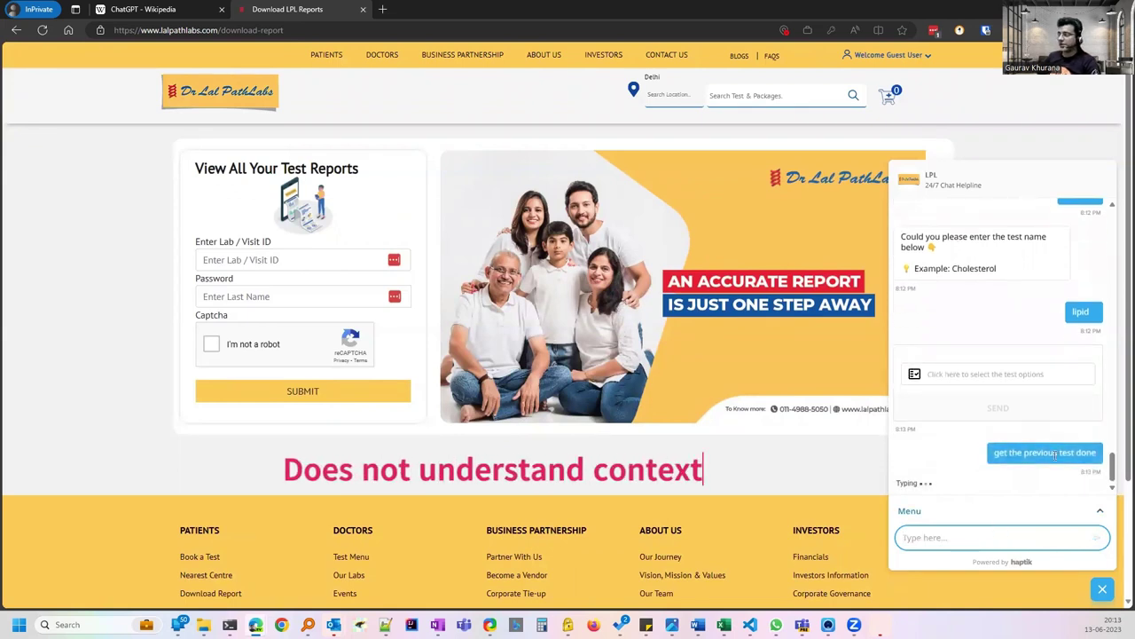
click(1000, 511)
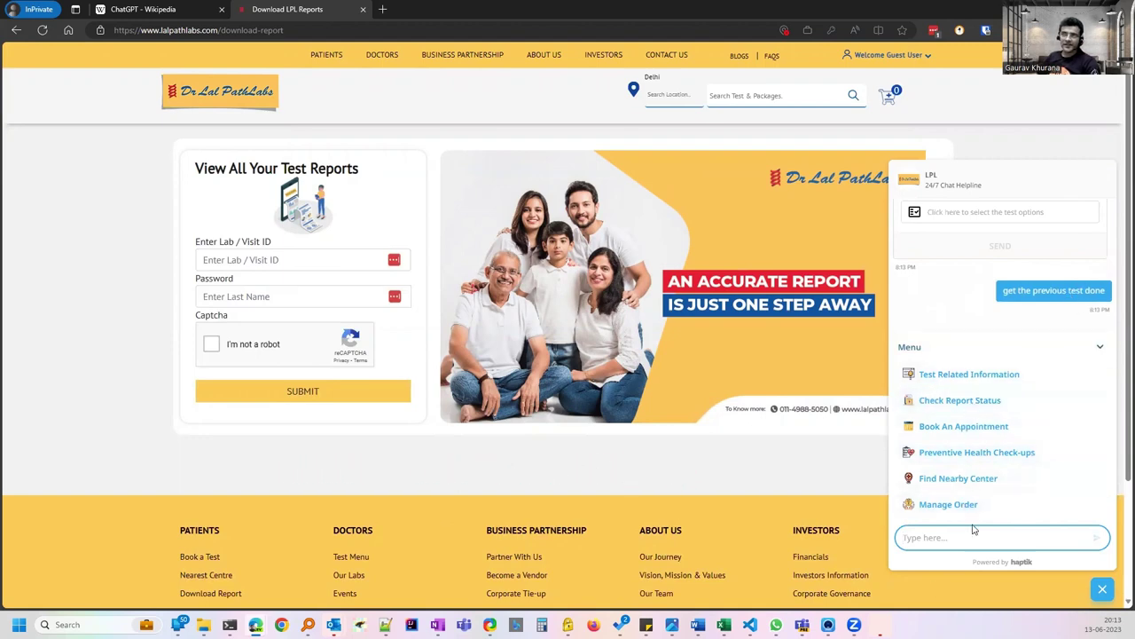
Open a new InPrivate tab and search for 'chatgpt'.
click(386, 9)
text(chatg)
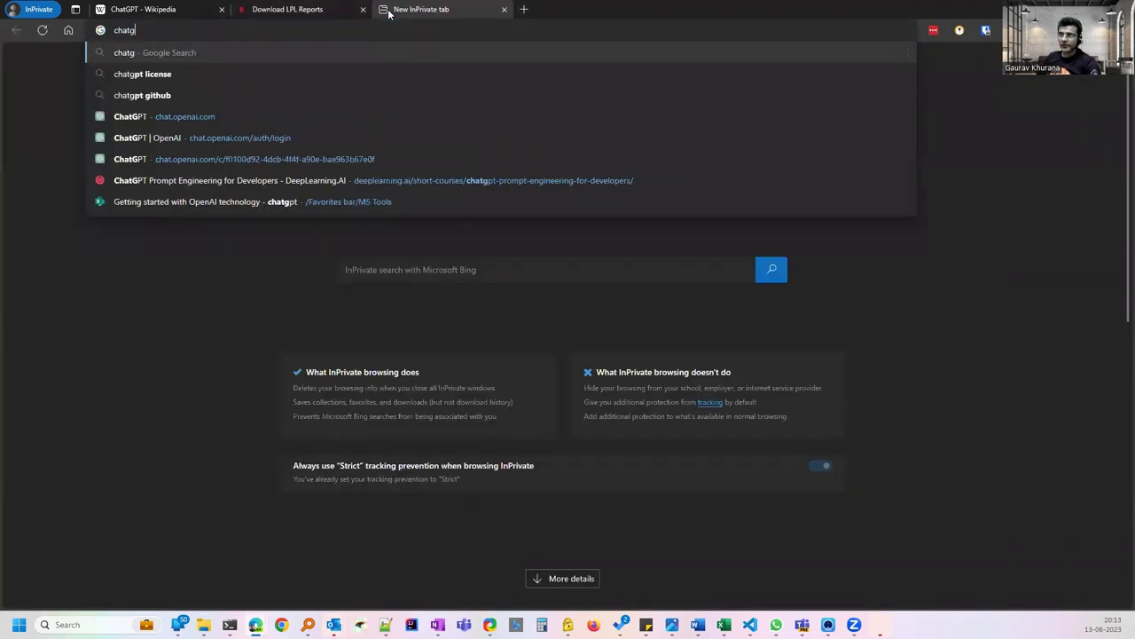
key(BackSpace)
key(BackSpace)
key(BackSpace)
key(BackSpace)
key(BackSpace)
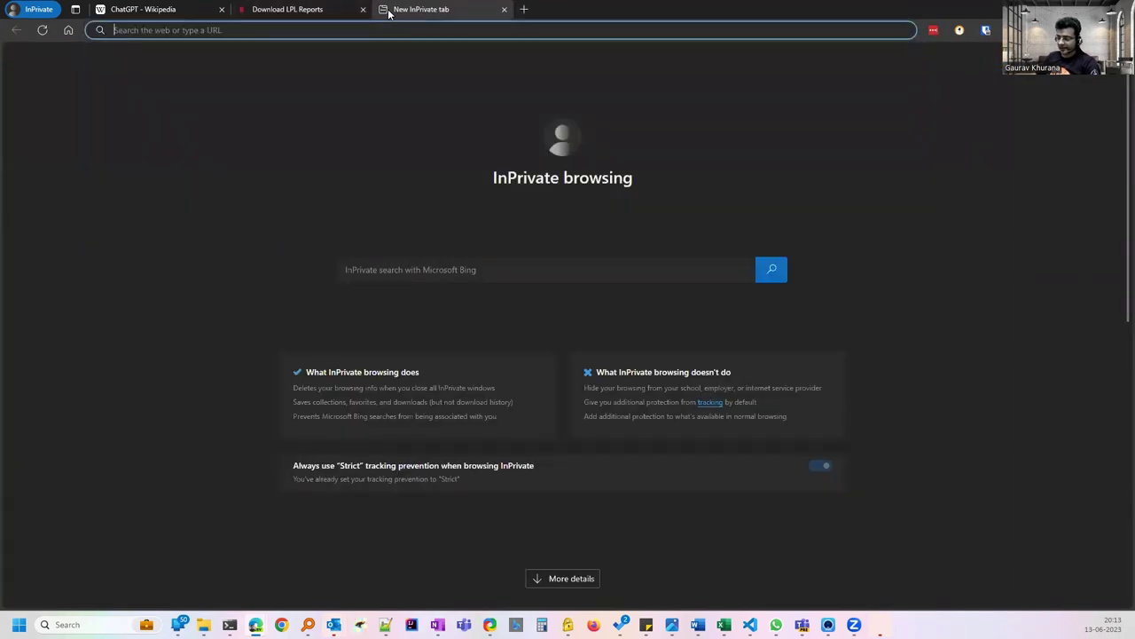
text(ah)
key(ctrl+a)
key(BackSpace)
text(chat)
key(BackSpace)
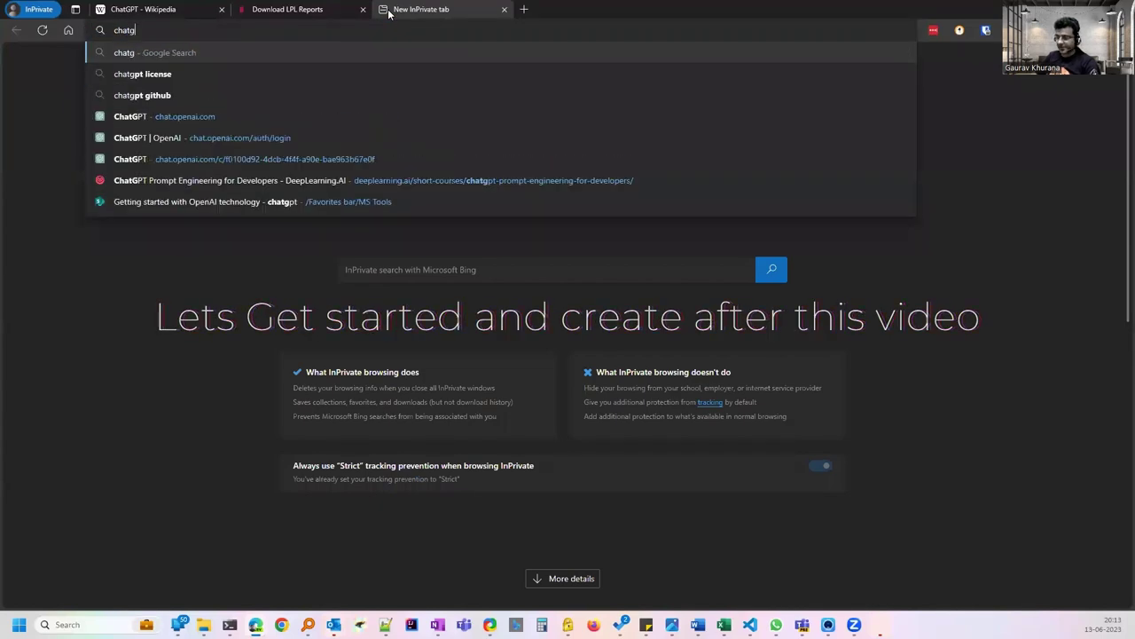
text(pt)
key(Return)
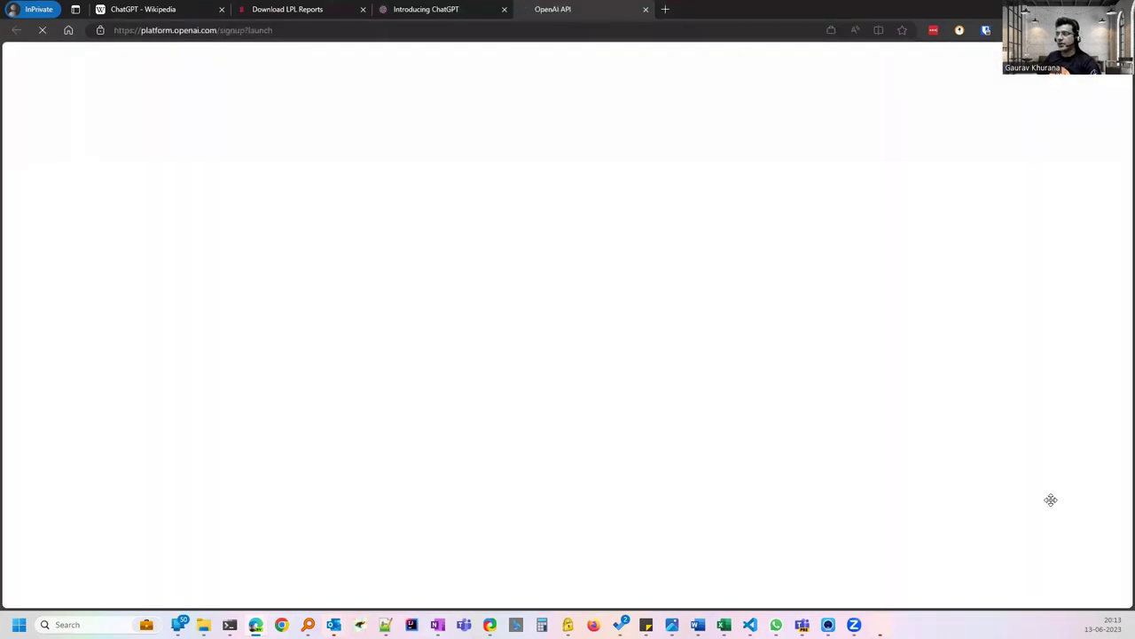
Try Continue with Google, then switch to the signed-in Edge window's ChatGPT tab.
click(565, 406)
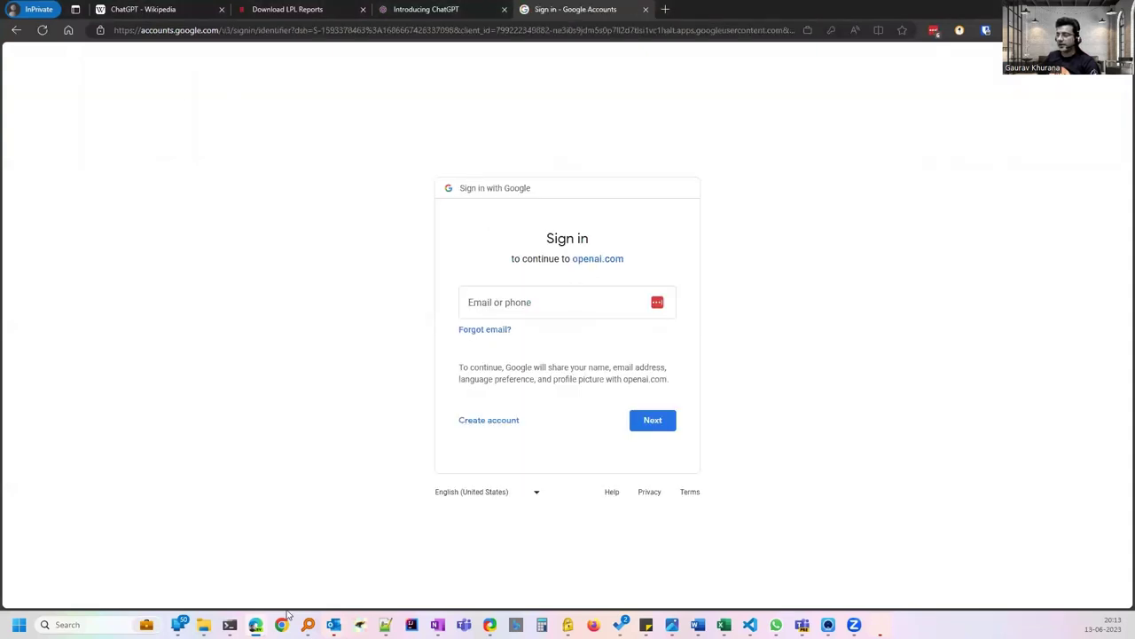
mouse_move(255, 625)
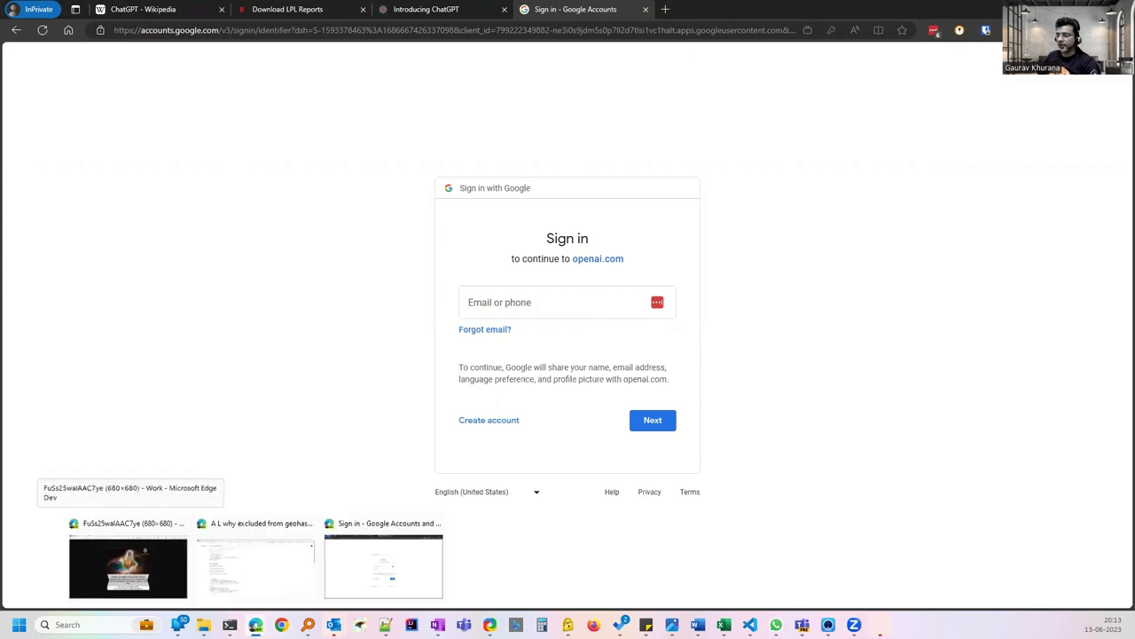
click(256, 565)
click(27, 18)
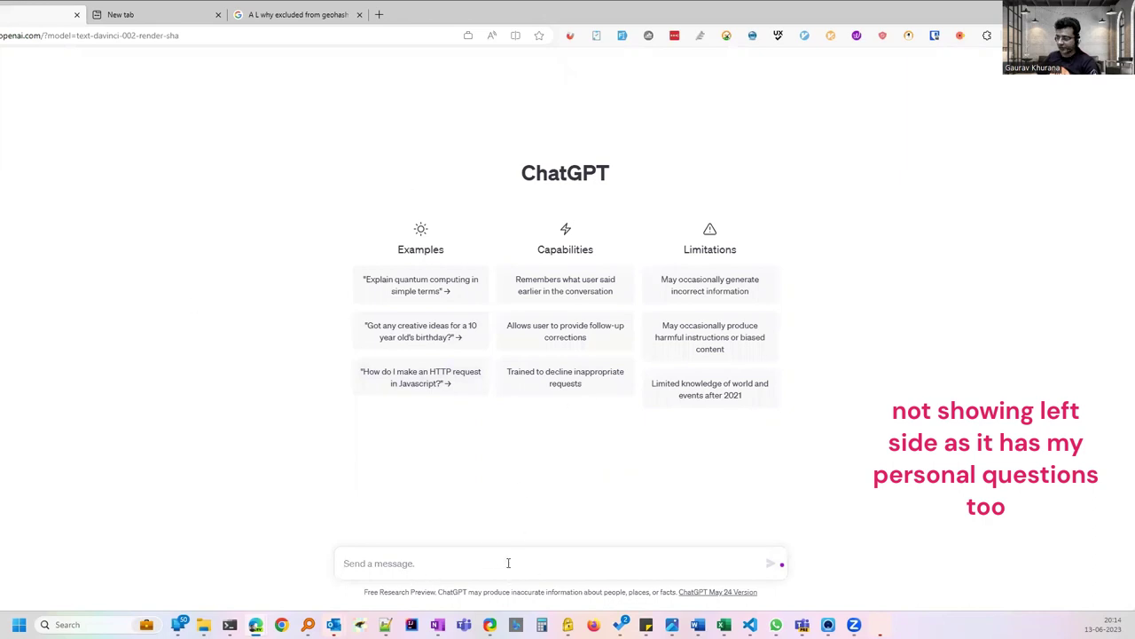
Send 'CBC' to ChatGPT, then follow up with a blood test question.
text(CBC)
key(Return)
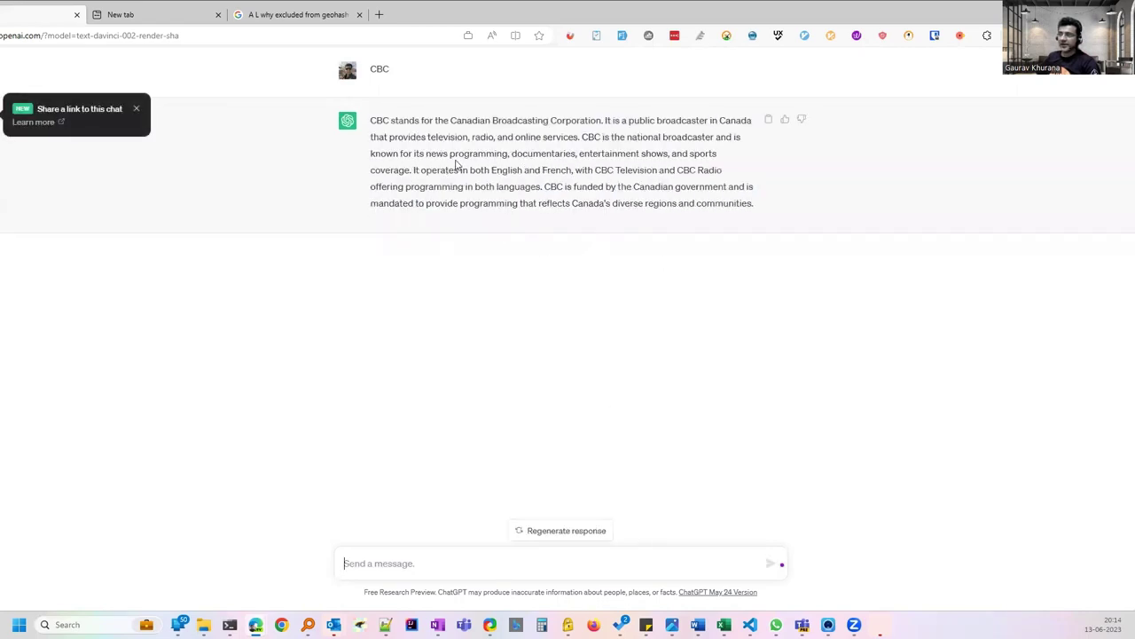
text(blood test)
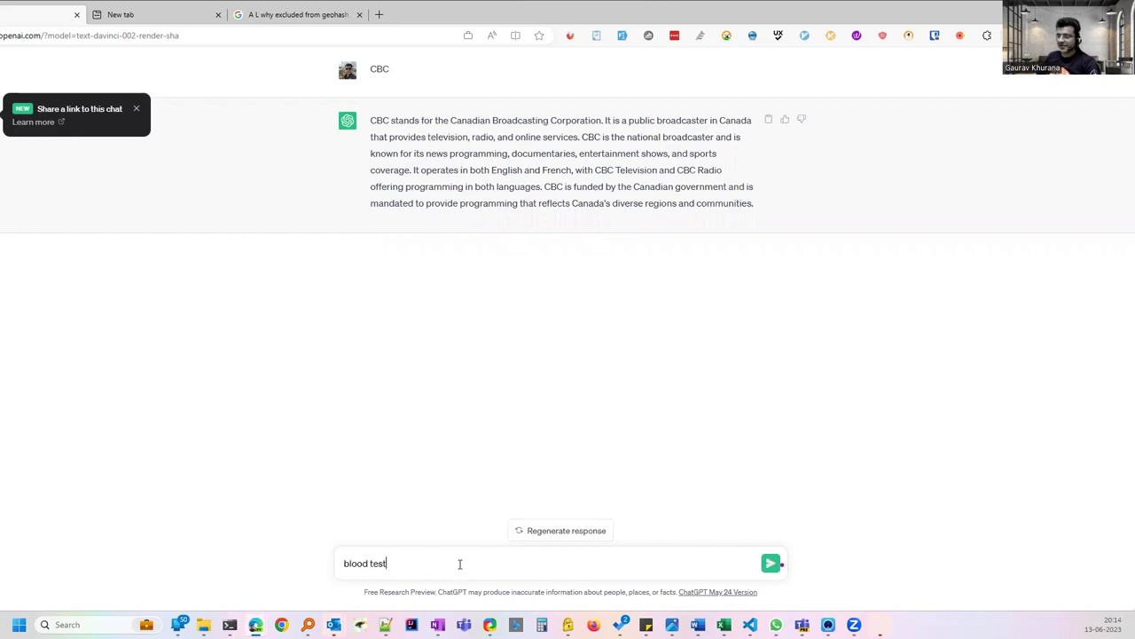
key(Return)
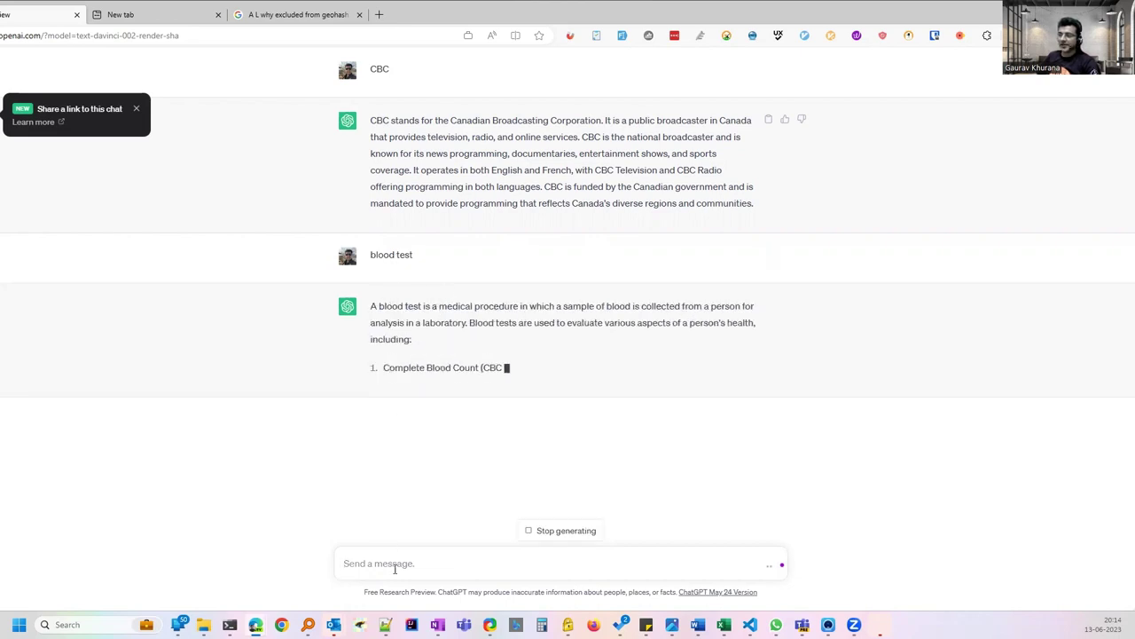
Stop the blood test answer and send 'combine both the previous questions'.
text(comb)
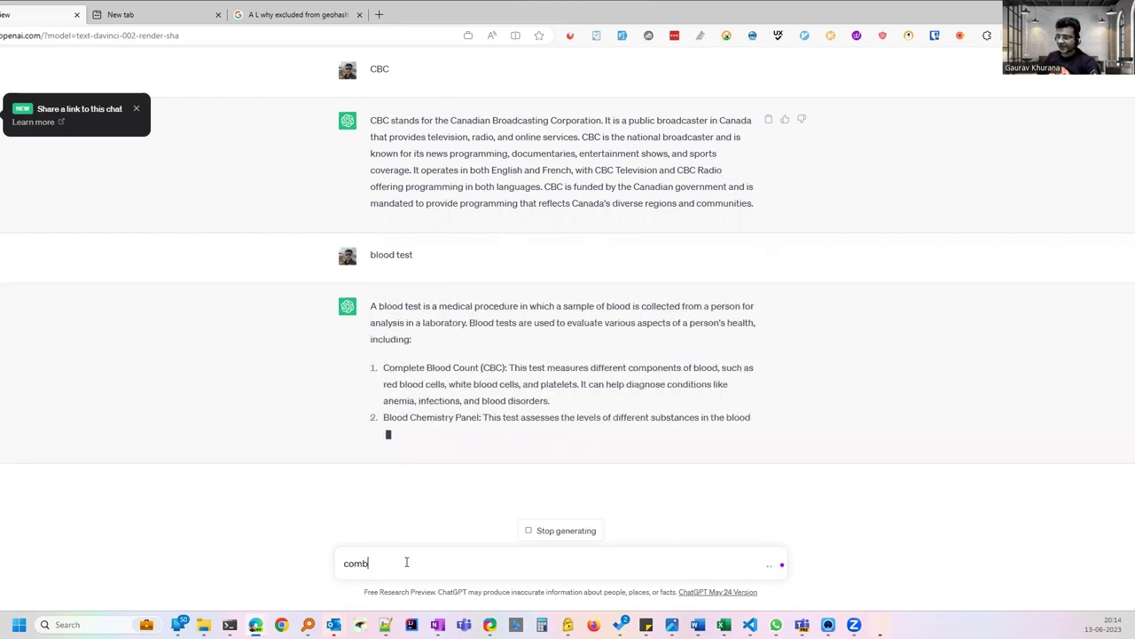
text(ine both the pre)
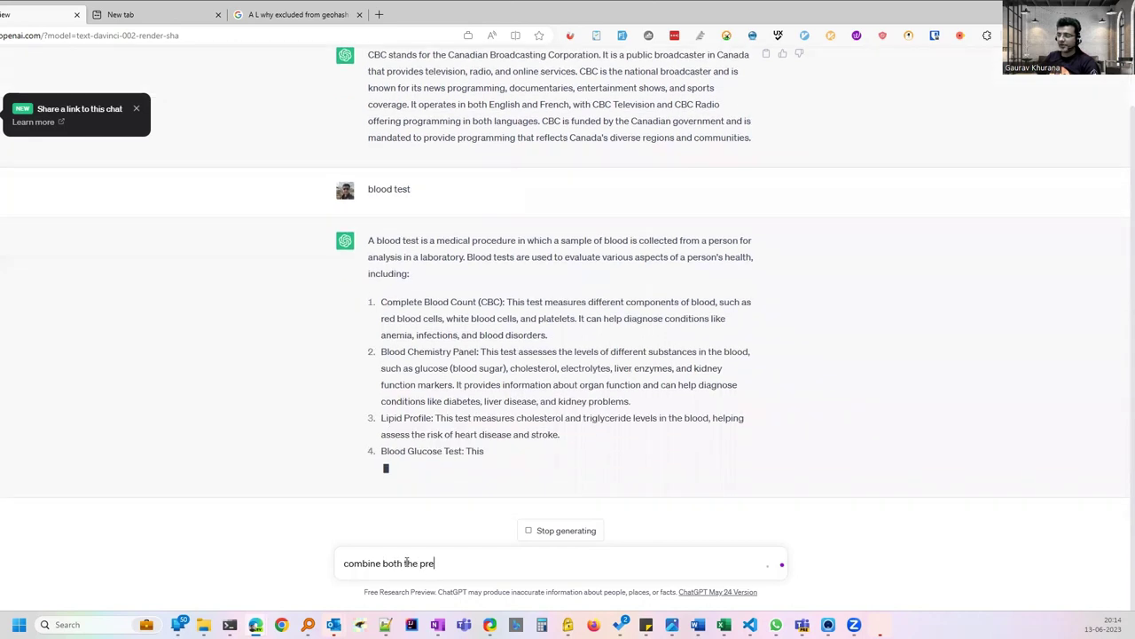
text(vious questions)
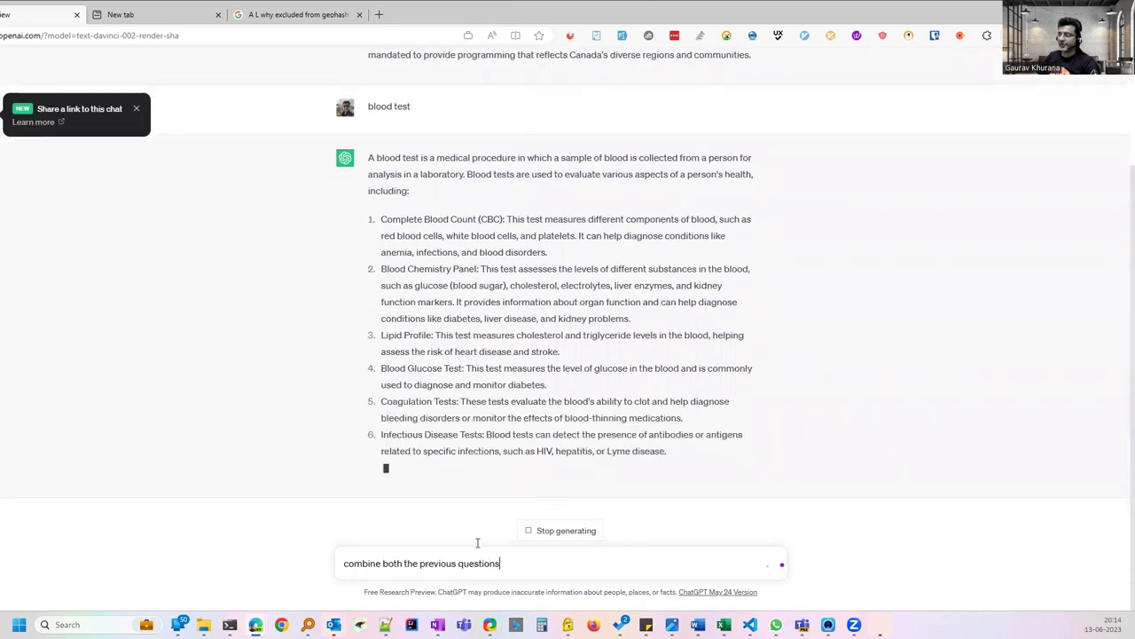
click(547, 529)
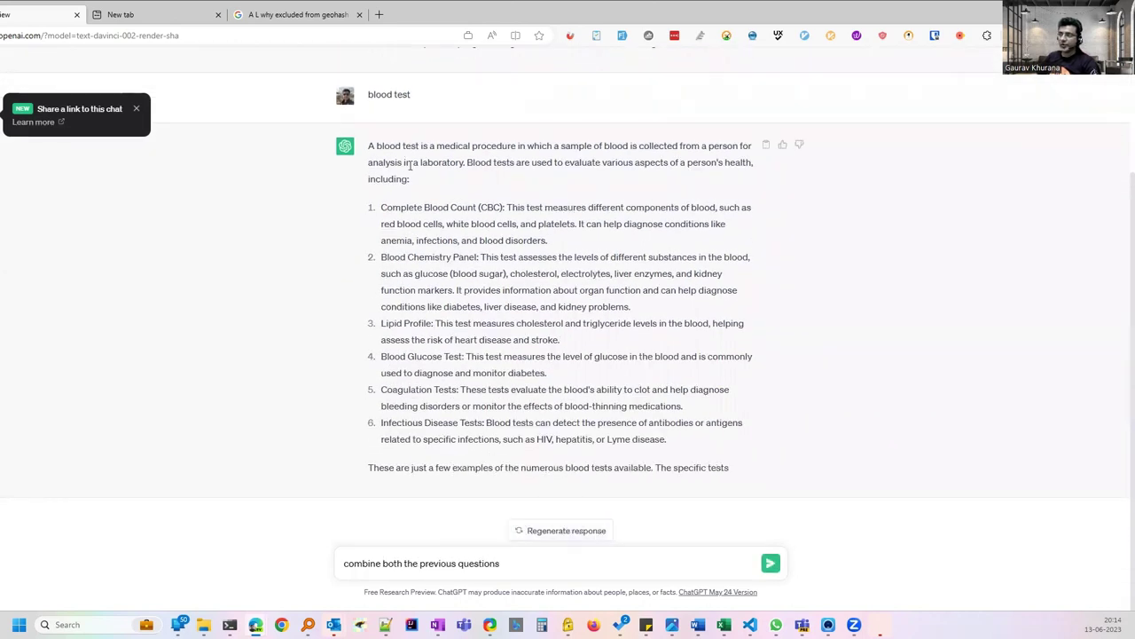
scroll(424, 210, up, 2)
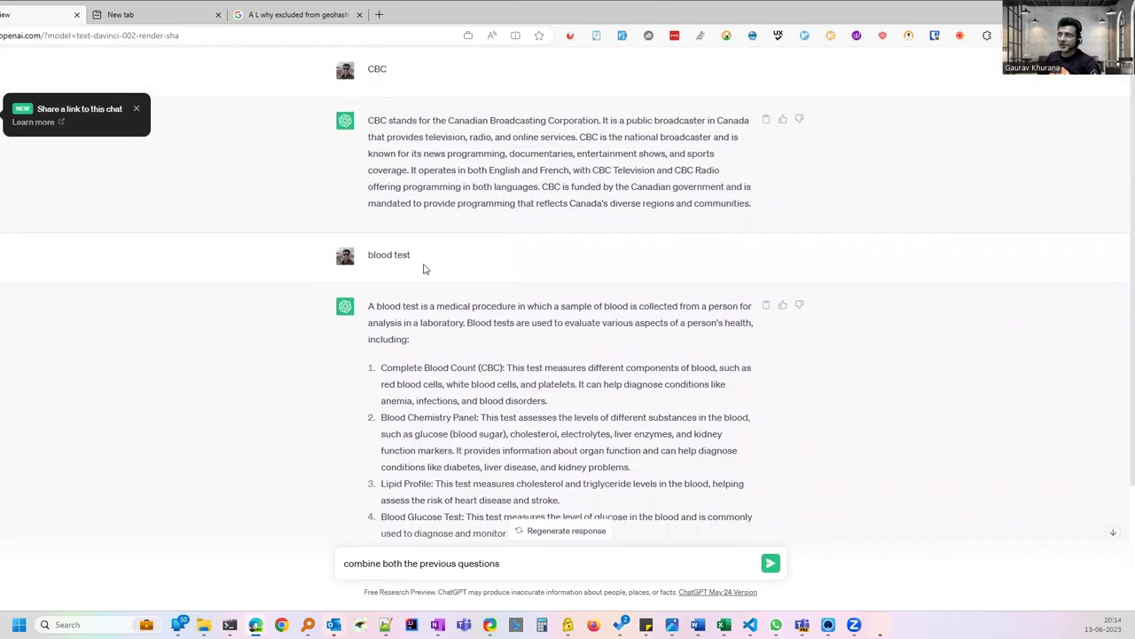
scroll(451, 486, down, 2)
click(547, 561)
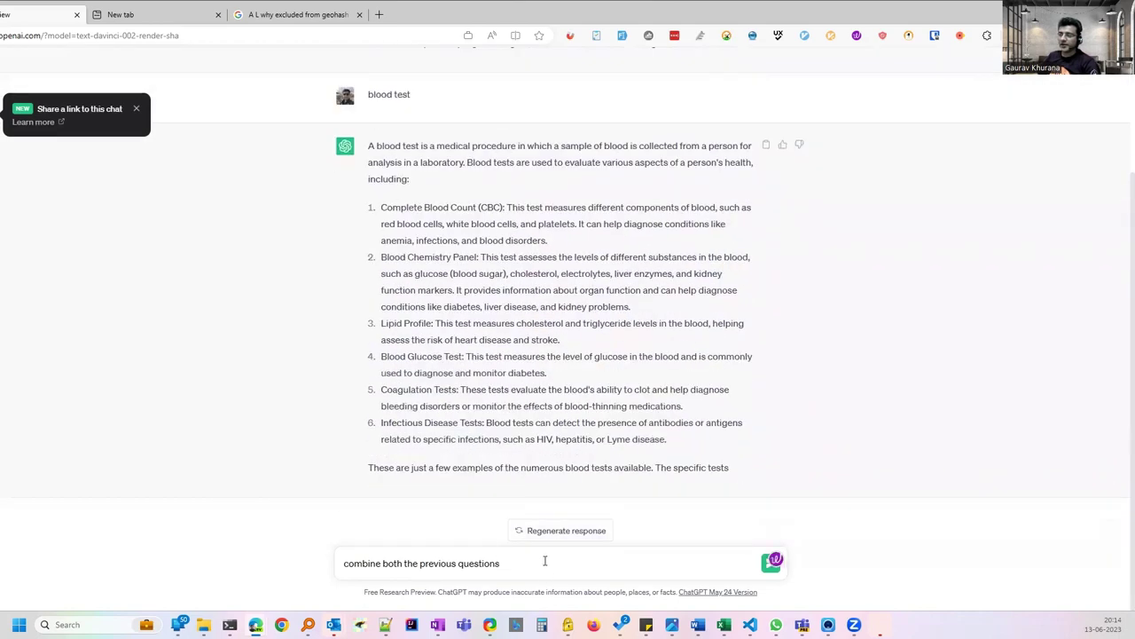
key(Return)
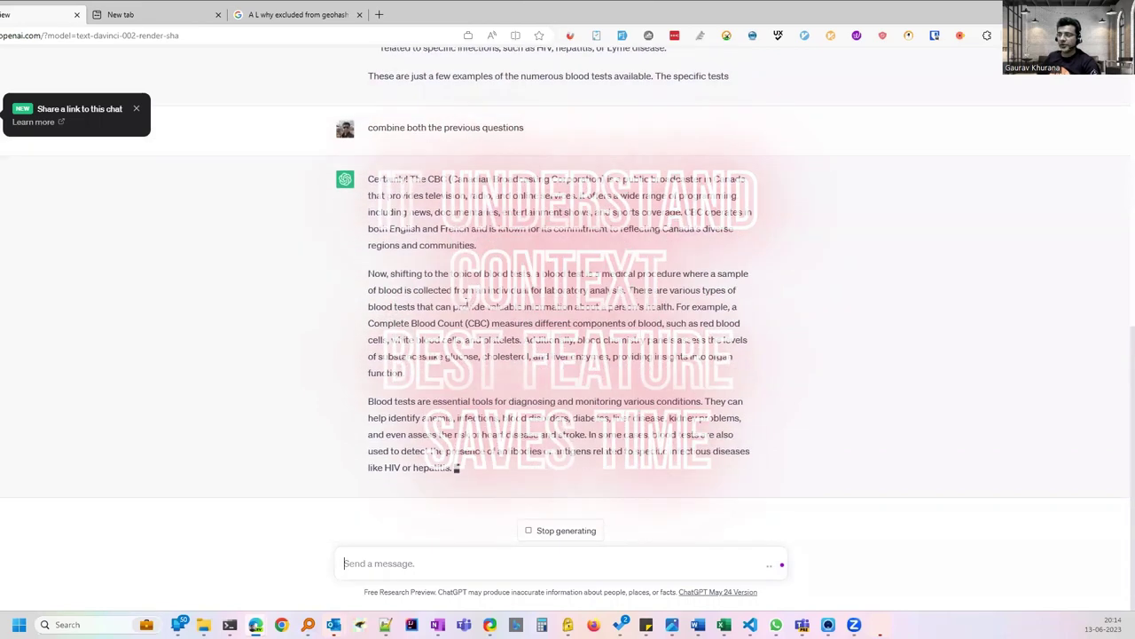
Highlight the reply's opening lines about The CBC and its shift to blood tests.
scroll(510, 324, up, 2)
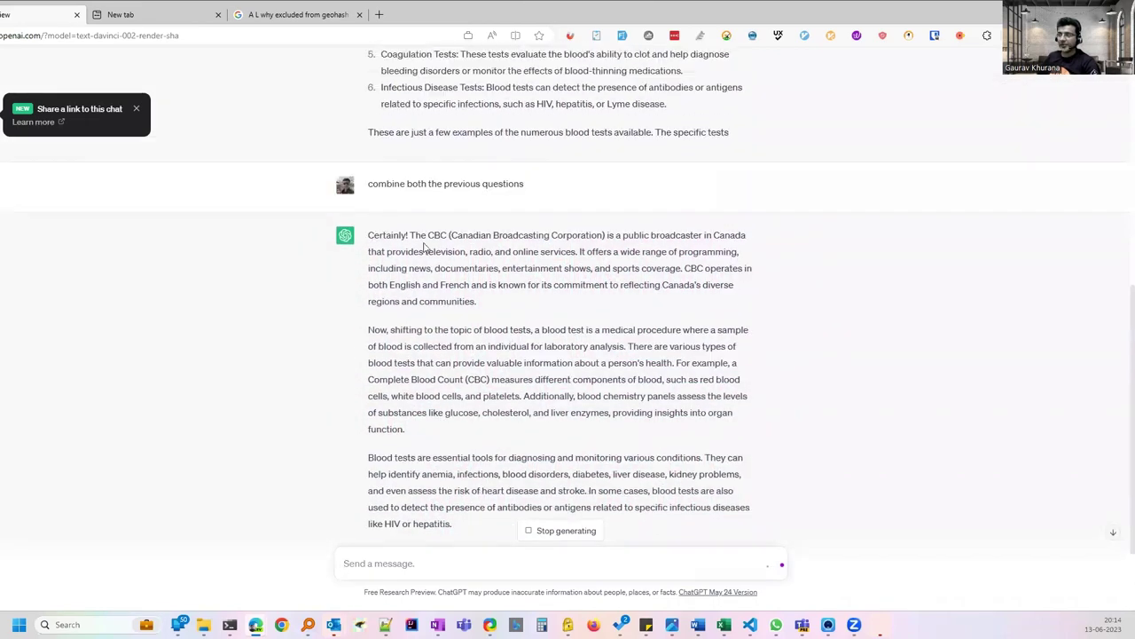
drag(414, 235, 680, 251)
click(404, 331)
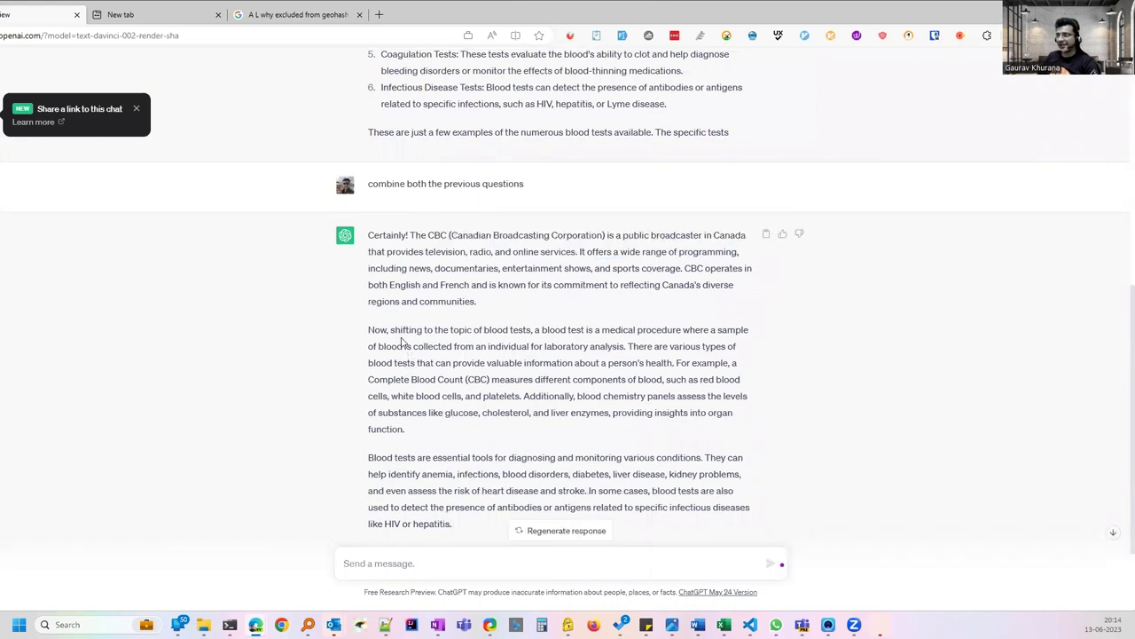
drag(428, 322, 495, 380)
scroll(490, 380, down, 2)
click(417, 562)
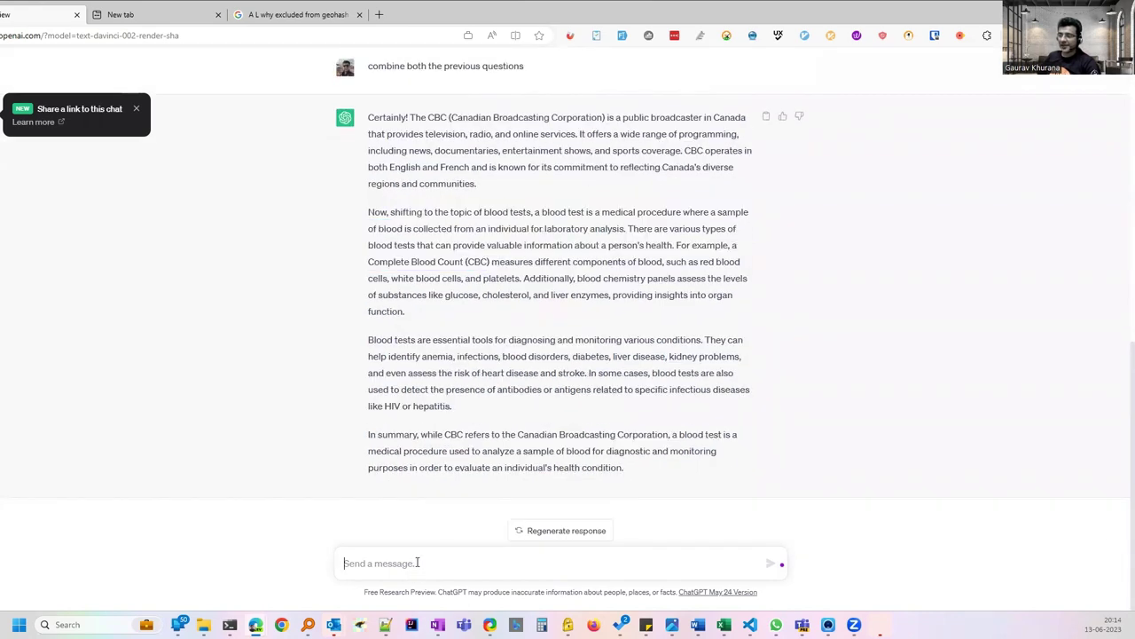
Ask 'hemogram different than pervious', stop the Complete Blood Count reply, review it, then refresh the page.
text(hemogram different t)
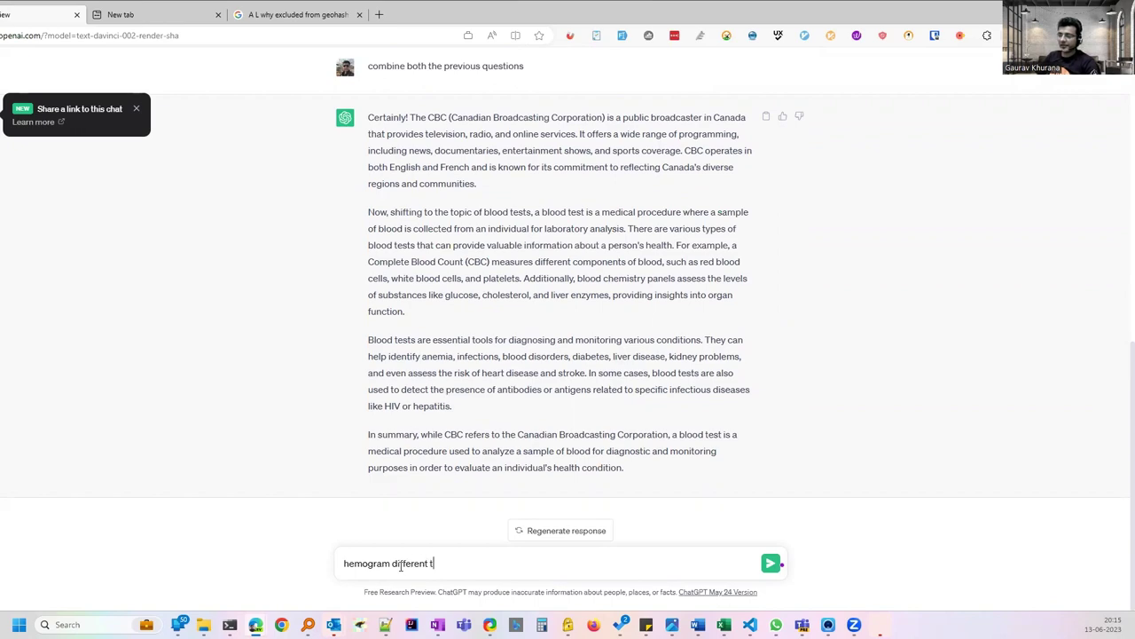
text(han perviou)
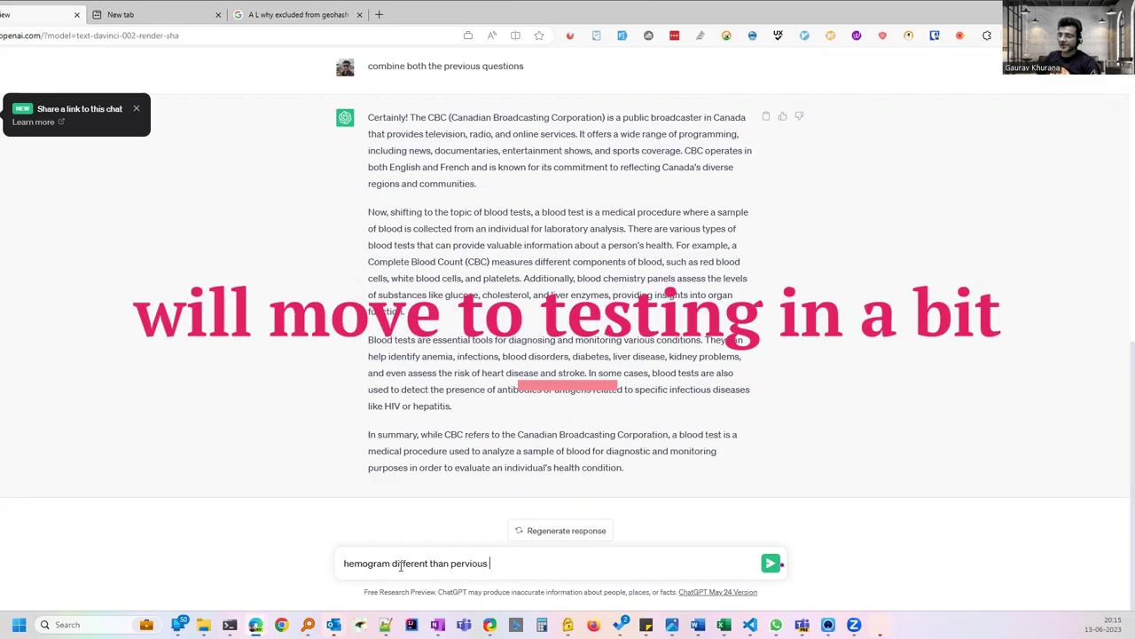
text(s)
key(Return)
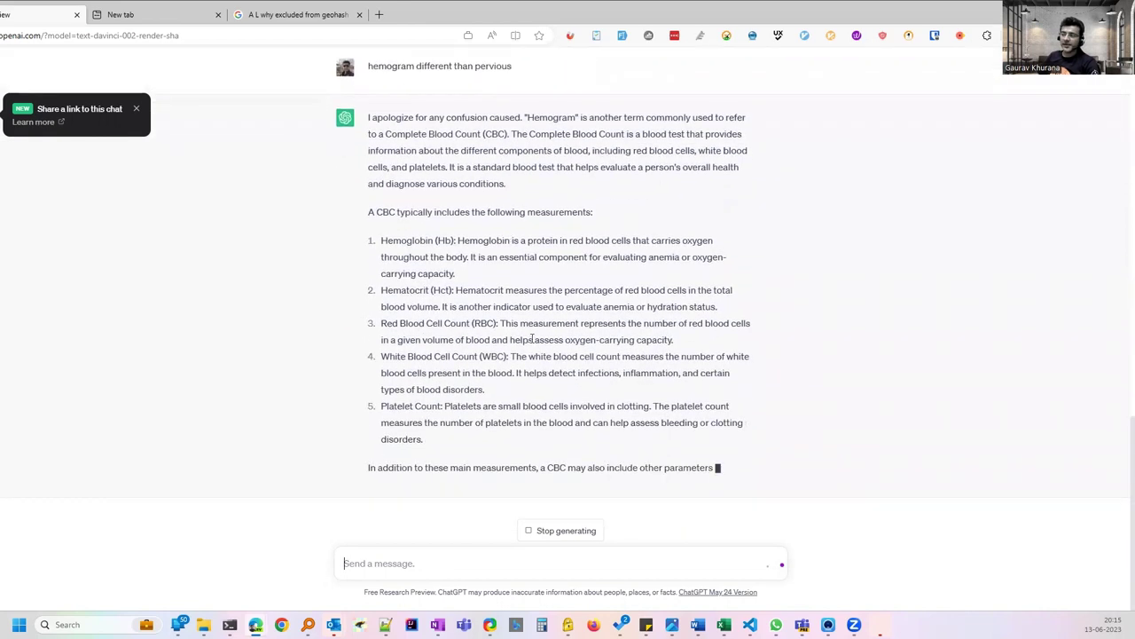
click(559, 530)
scroll(451, 329, up, 3)
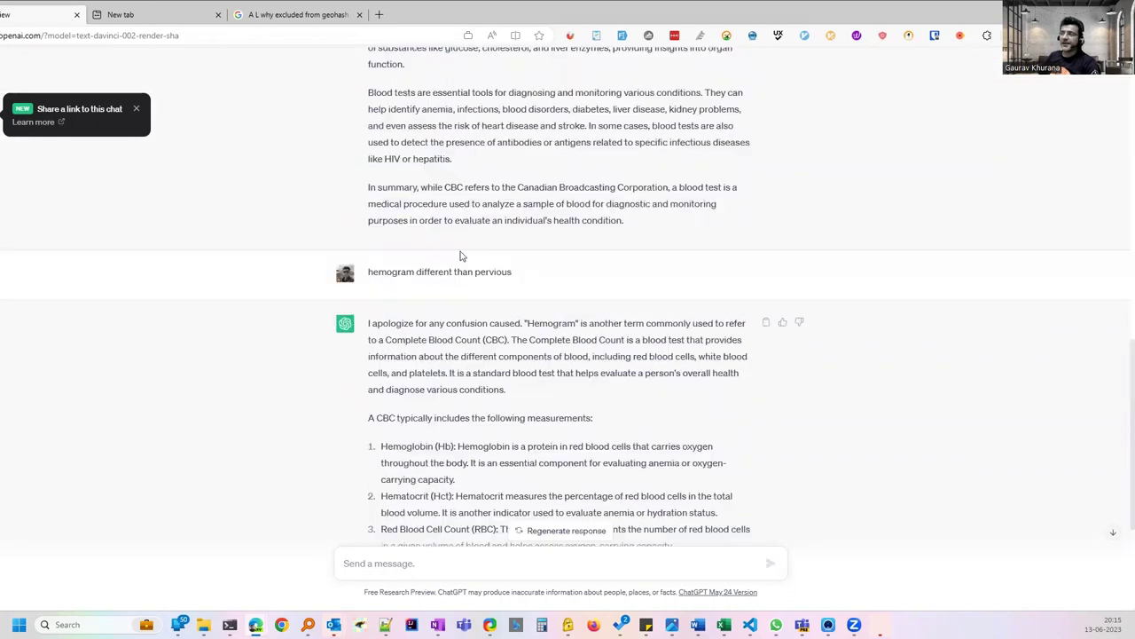
scroll(487, 384, down, 3)
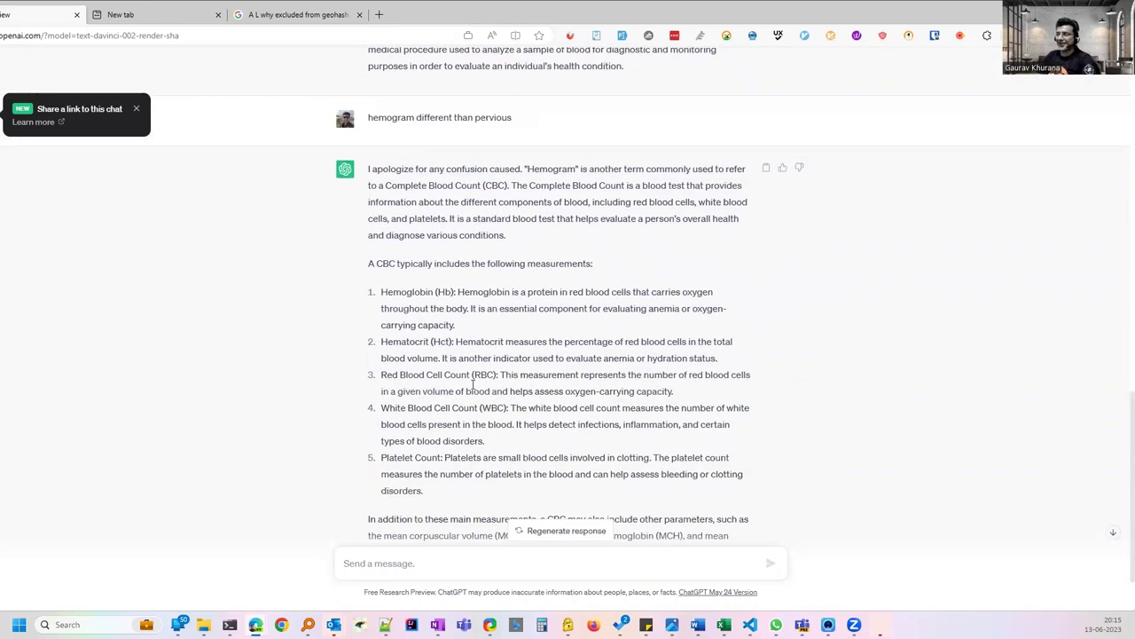
scroll(473, 386, up, 1)
scroll(471, 390, up, 3)
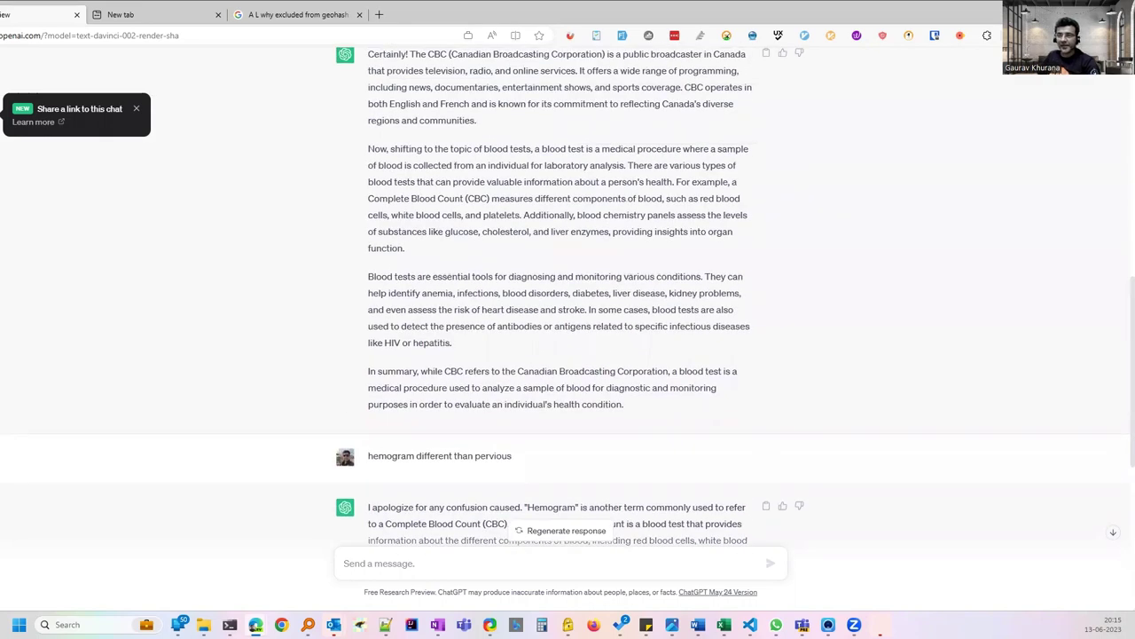
key(F5)
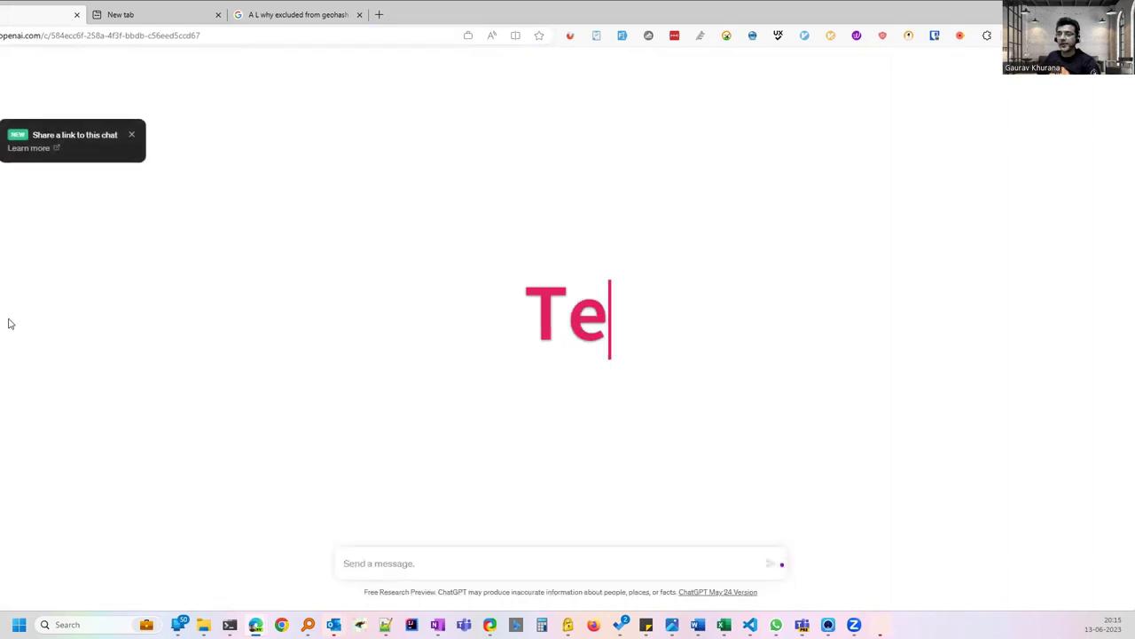
Highlight 'than US' in the pin codes prompt and 'this' in the table request.
scroll(527, 314, up, 6)
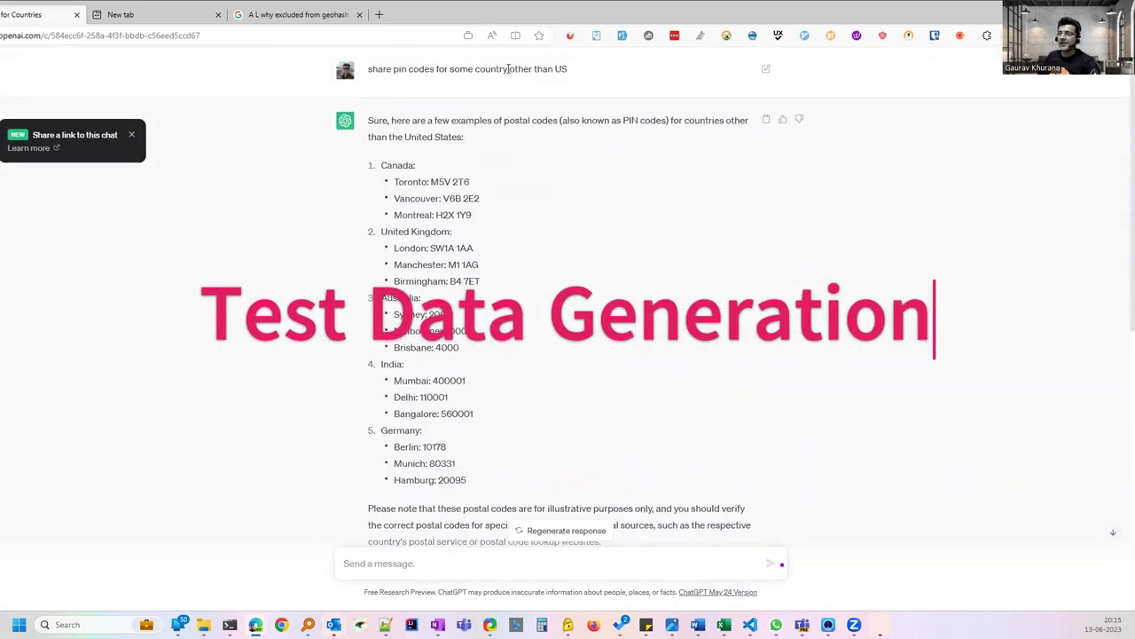
drag(569, 69, 537, 69)
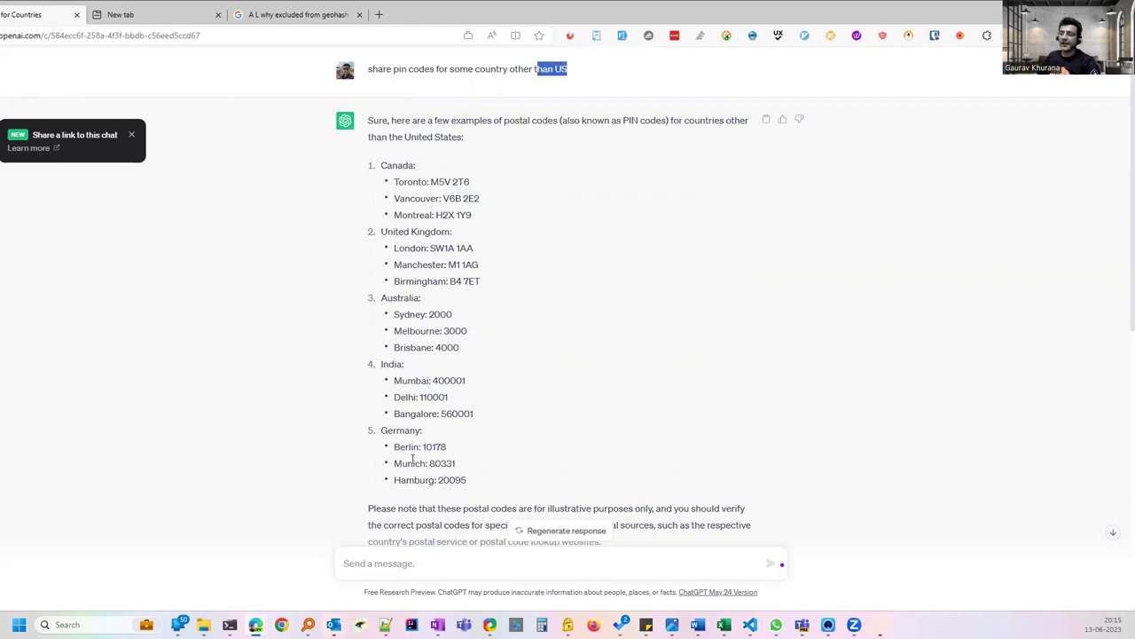
scroll(414, 458, down, 2)
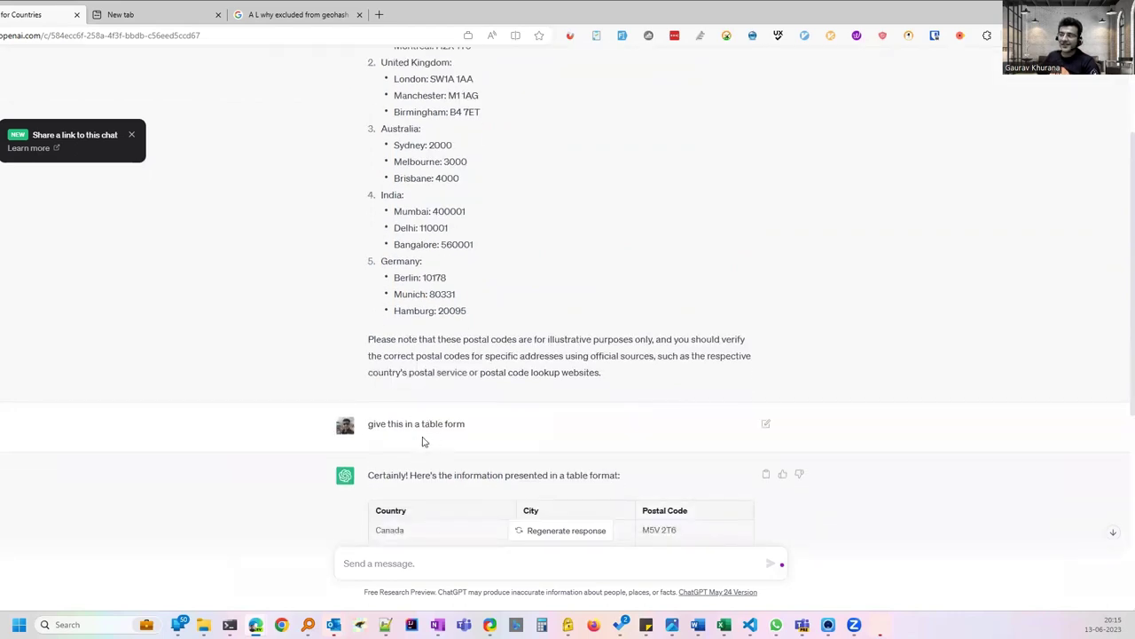
double_click(396, 423)
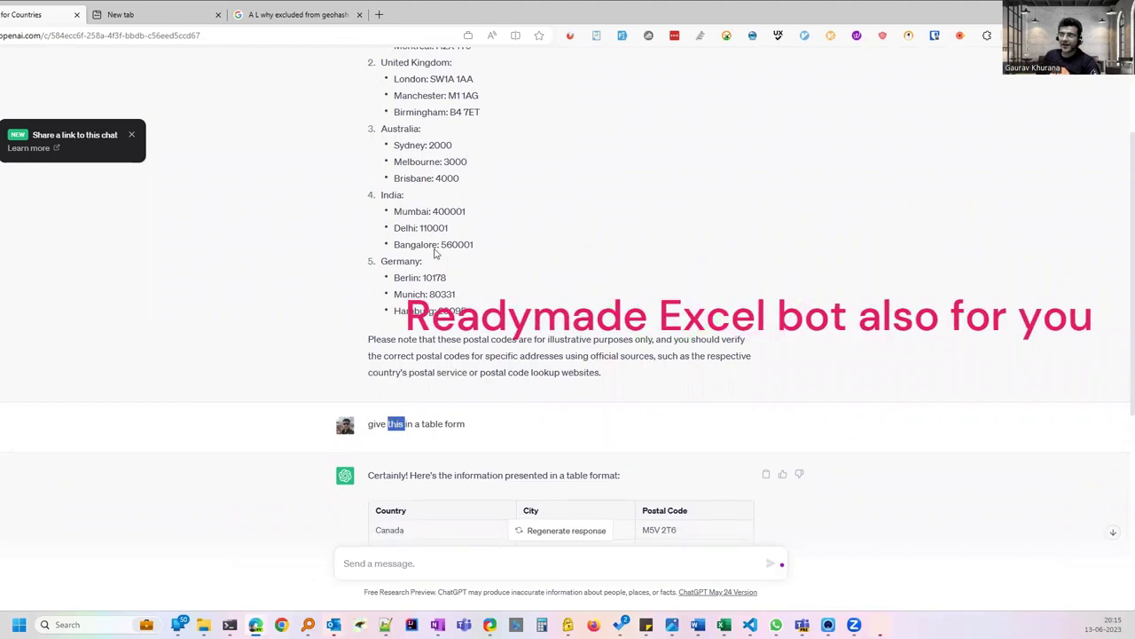
Highlight the Toronto to Hamburg table rows, then go back to the maven verify conversation.
scroll(445, 149, up, 2)
scroll(461, 503, down, 2)
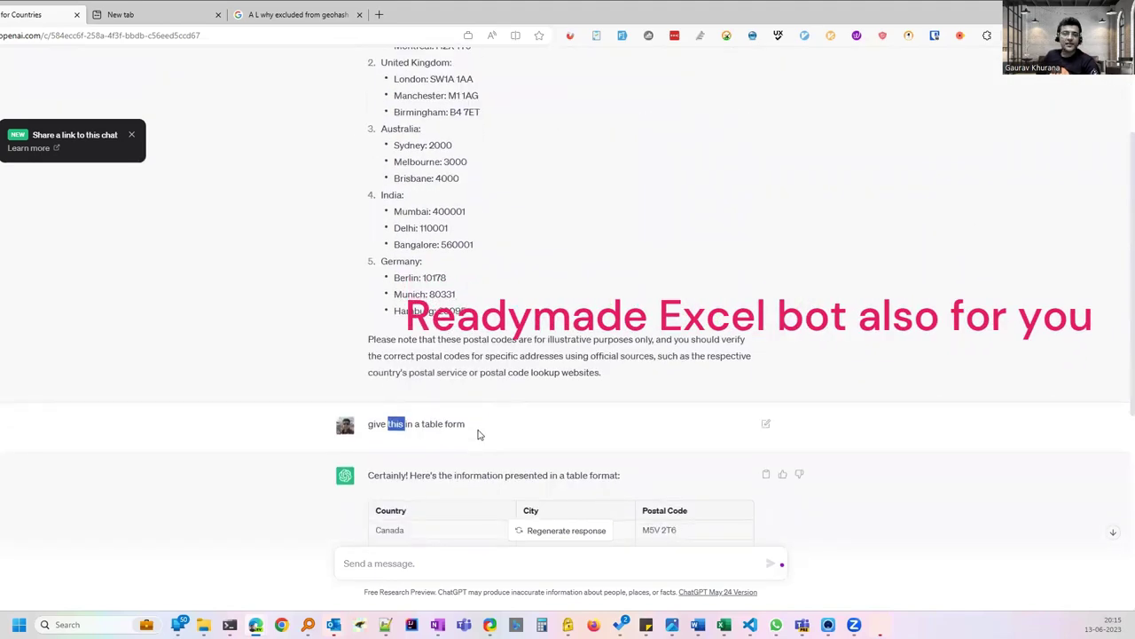
scroll(477, 435, down, 2)
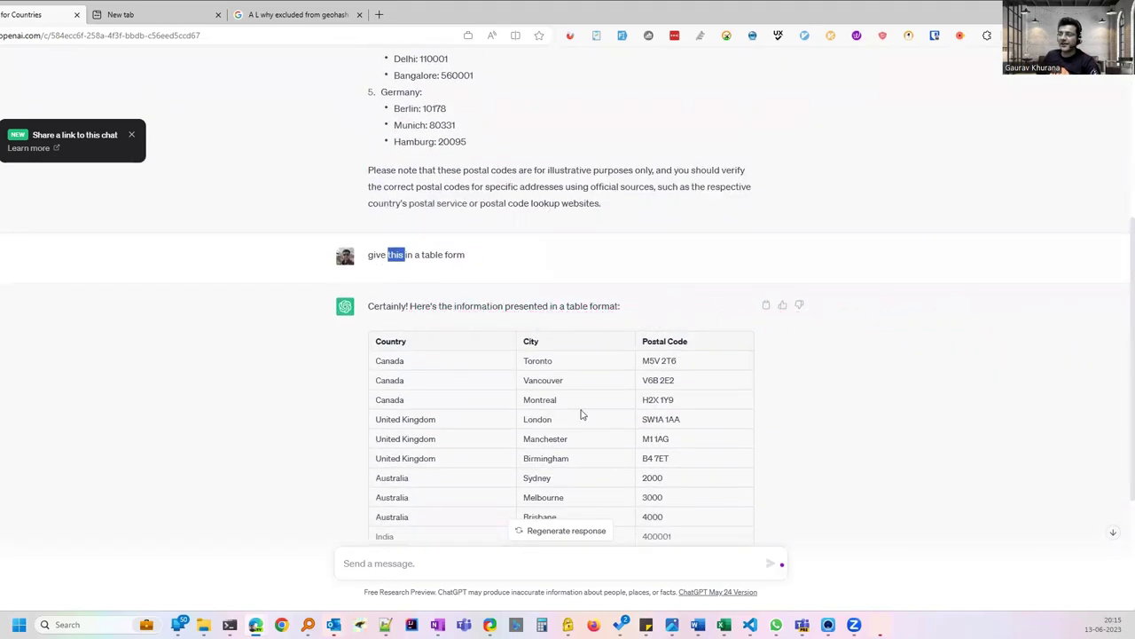
scroll(649, 444, down, 2)
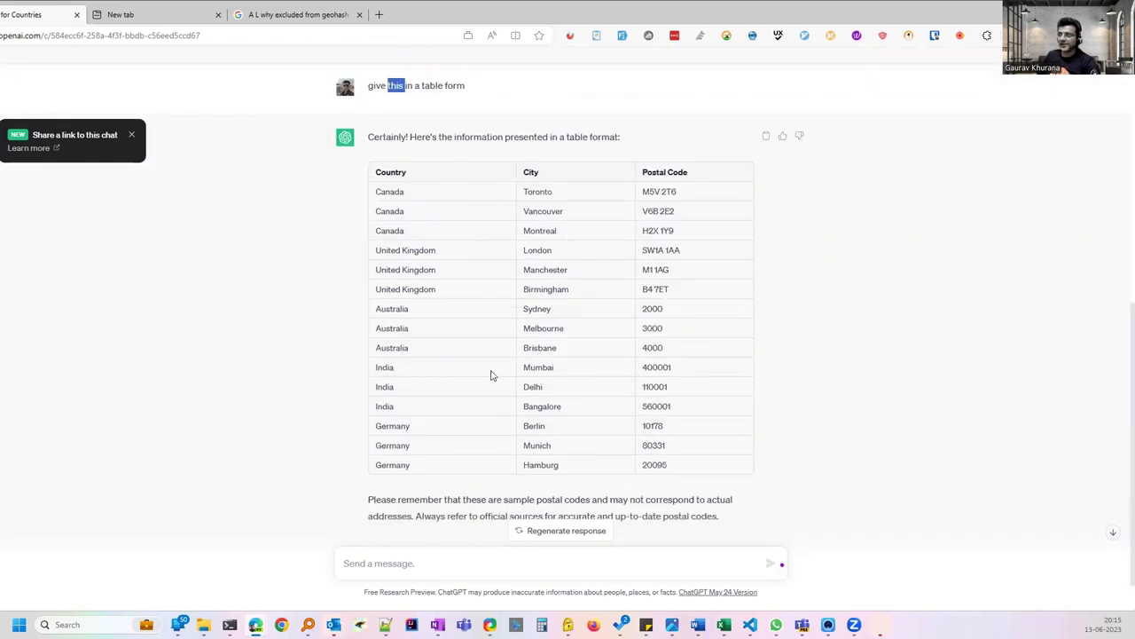
scroll(362, 400, up, 5)
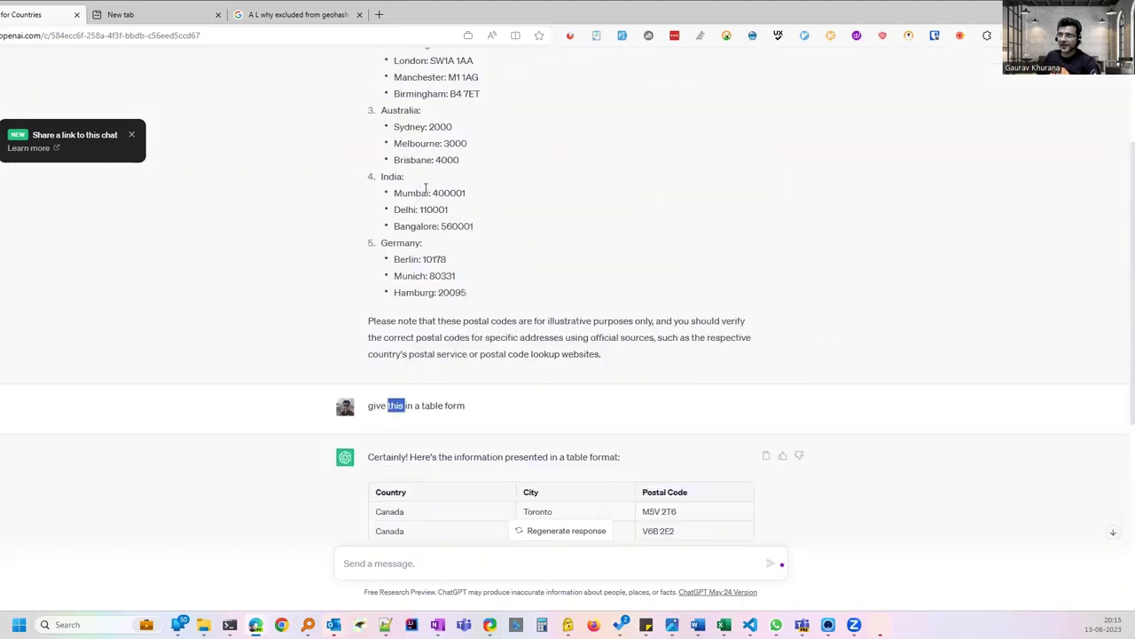
scroll(586, 466, down, 3)
scroll(586, 466, down, 3)
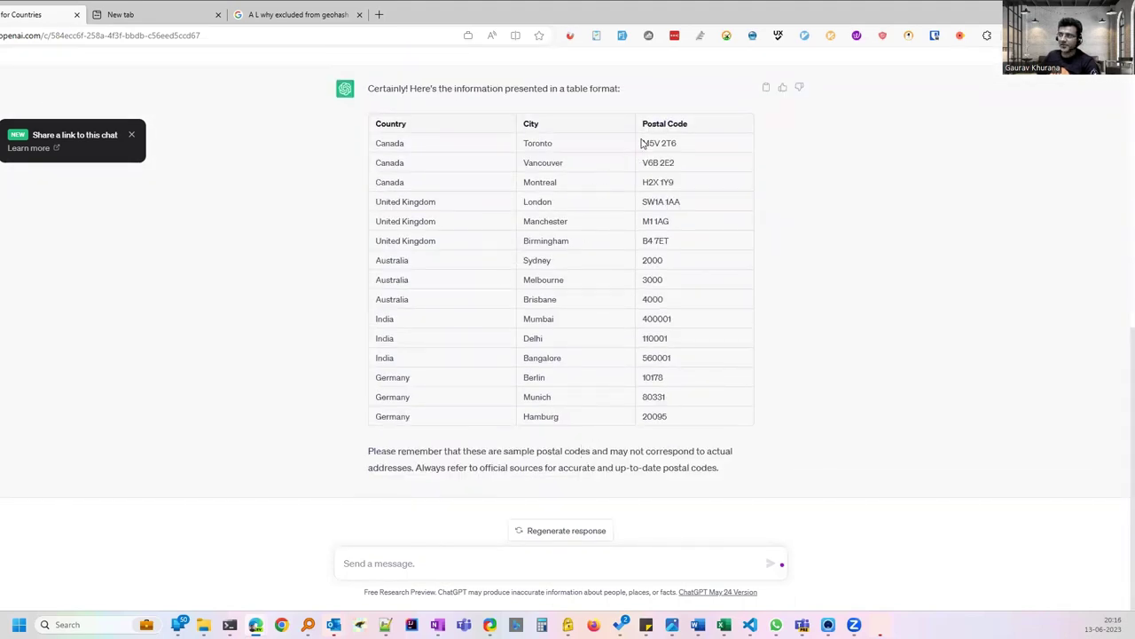
drag(642, 142, 540, 143)
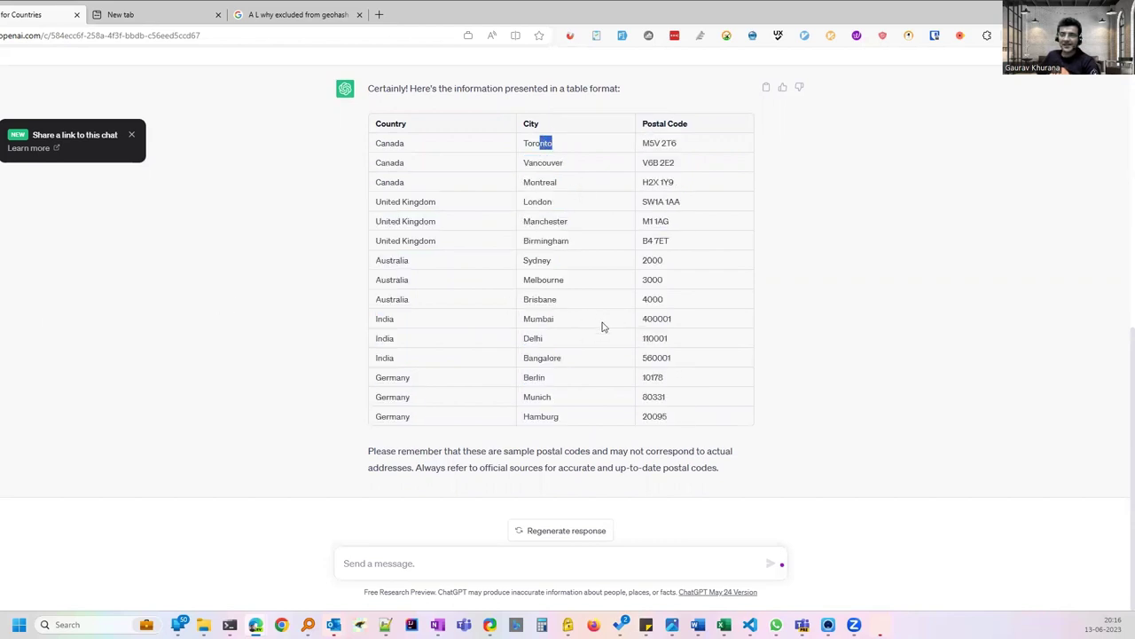
key(alt+Left)
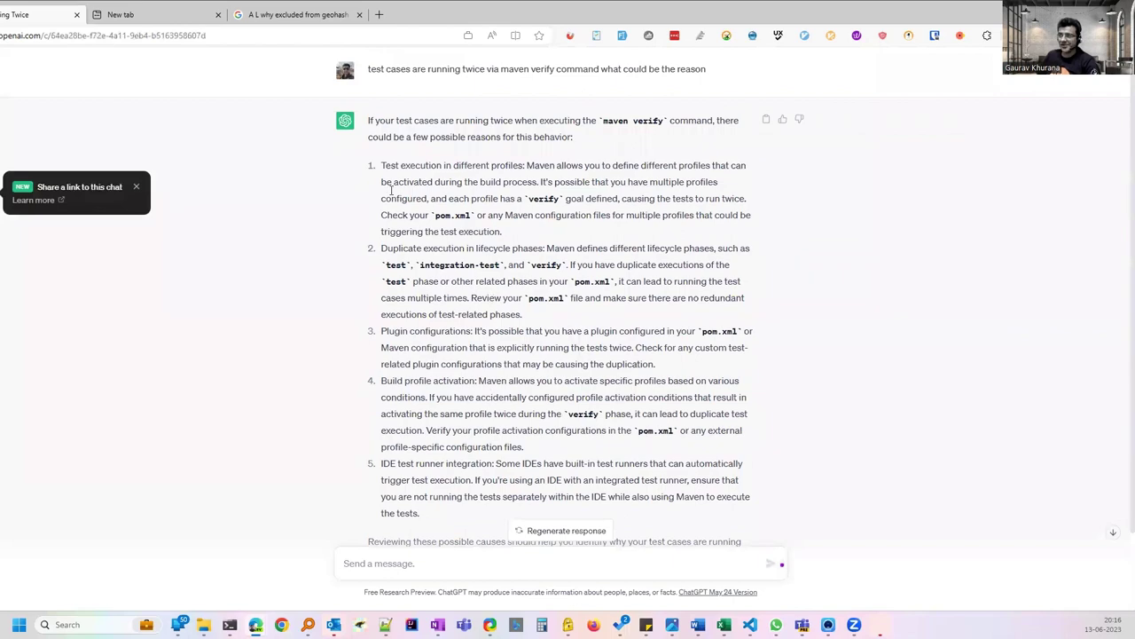
drag(373, 170, 430, 214)
click(406, 165)
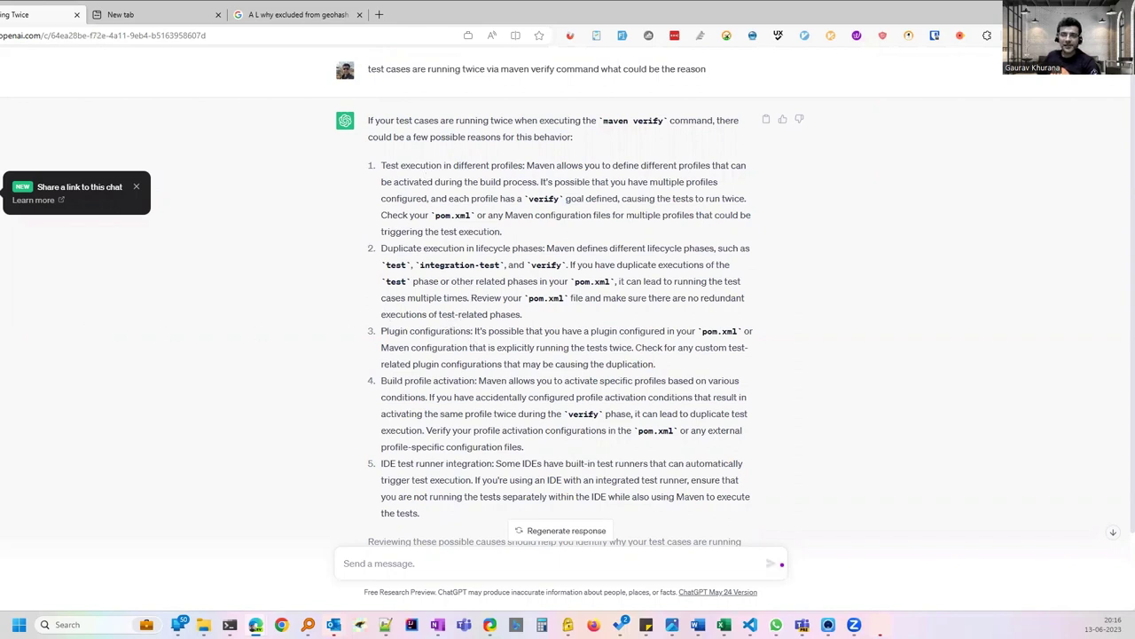
Open the Power BI ADLS conversation and highlight 'parquet file', 'powerbi' and the nine answer steps.
key(alt+Left)
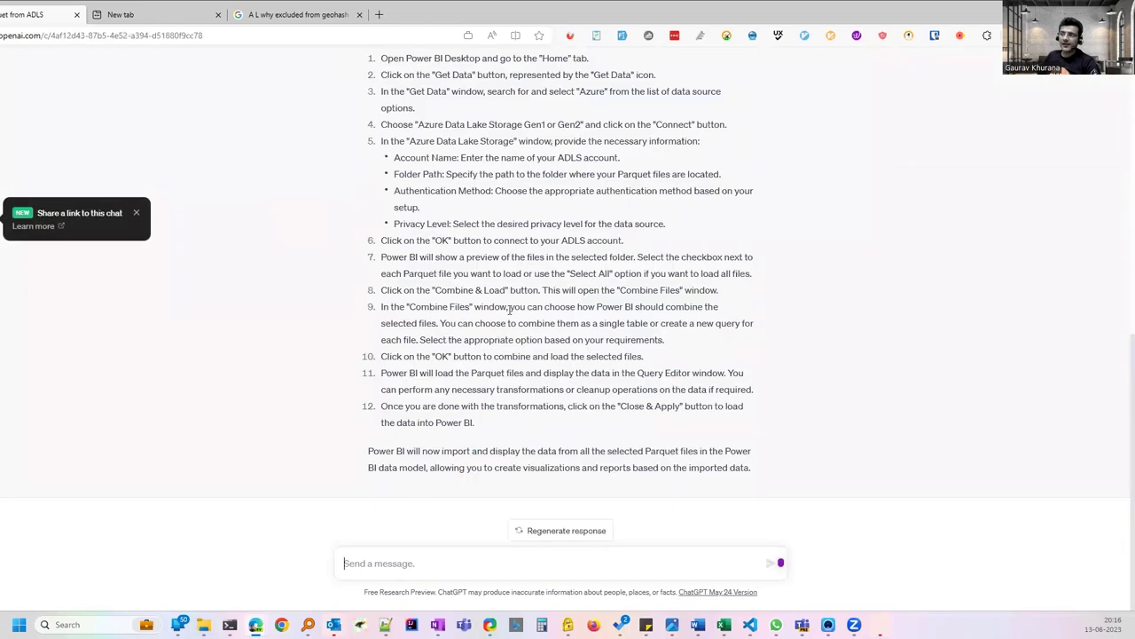
scroll(533, 336, up, 2)
scroll(533, 336, up, 1)
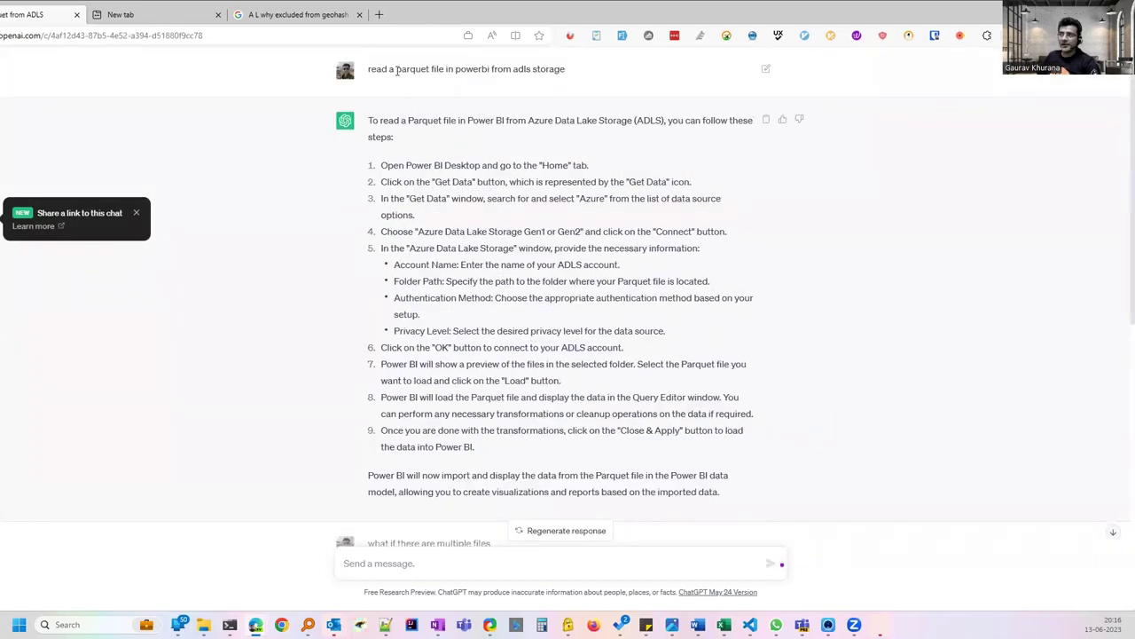
drag(397, 71, 452, 71)
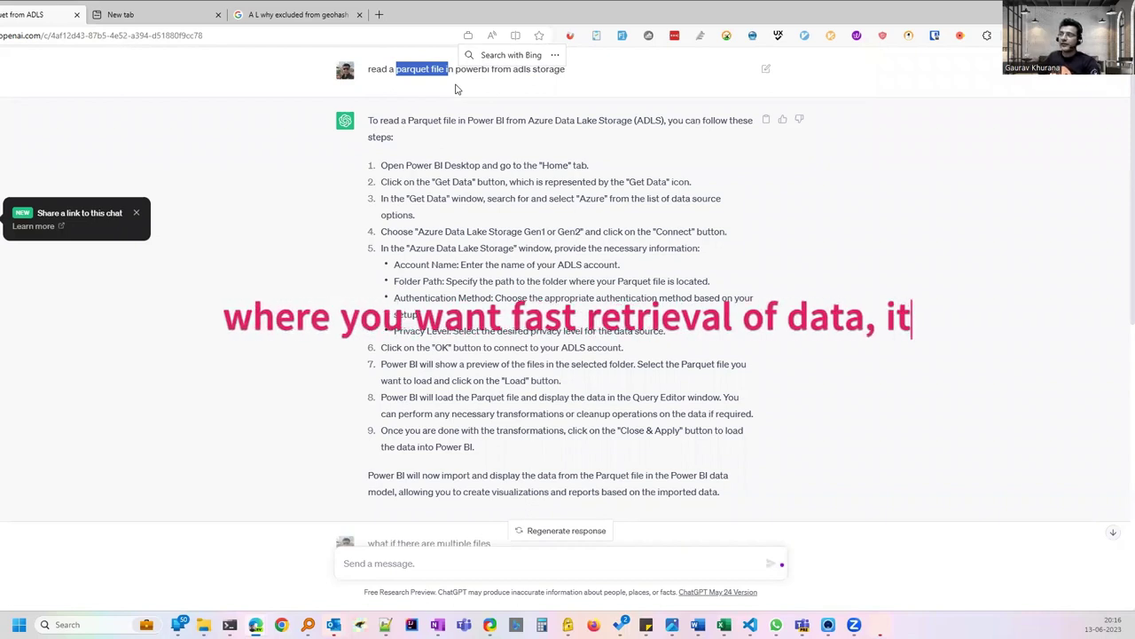
double_click(472, 69)
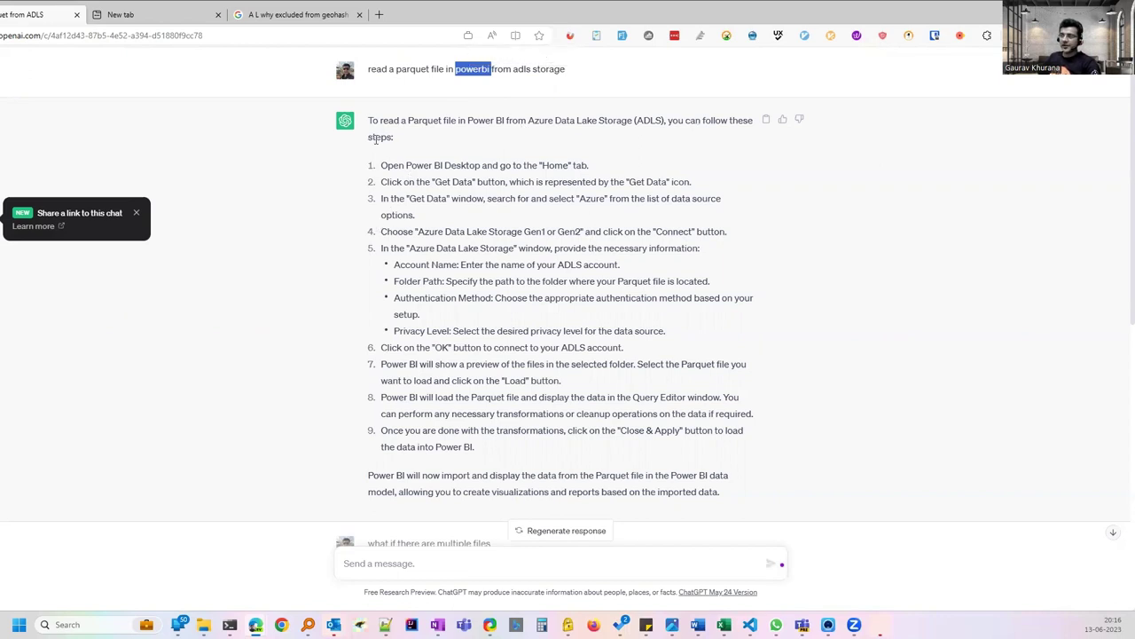
drag(382, 165, 480, 447)
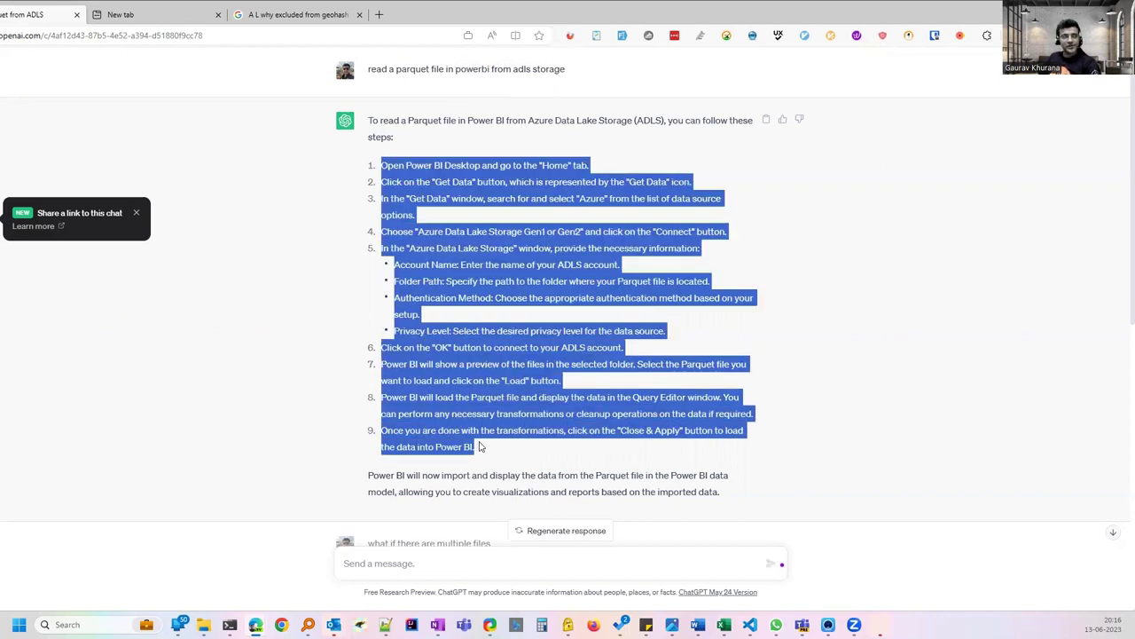
Highlight the numbered steps and the Account Name, Folder Path and Privacy Level descriptions.
click(373, 366)
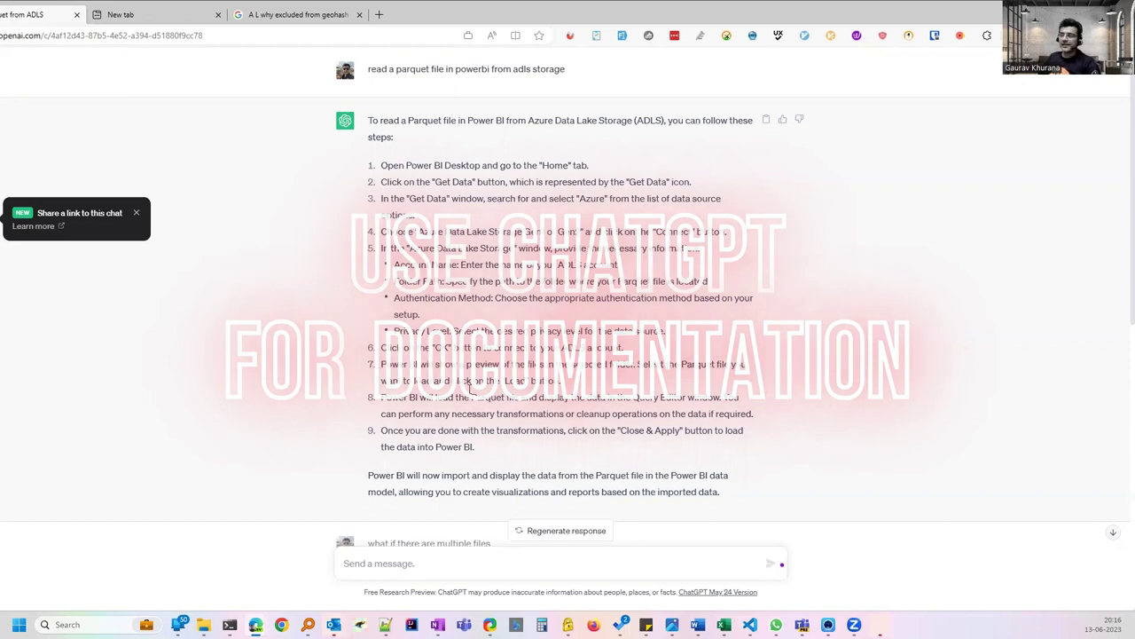
drag(484, 449, 376, 170)
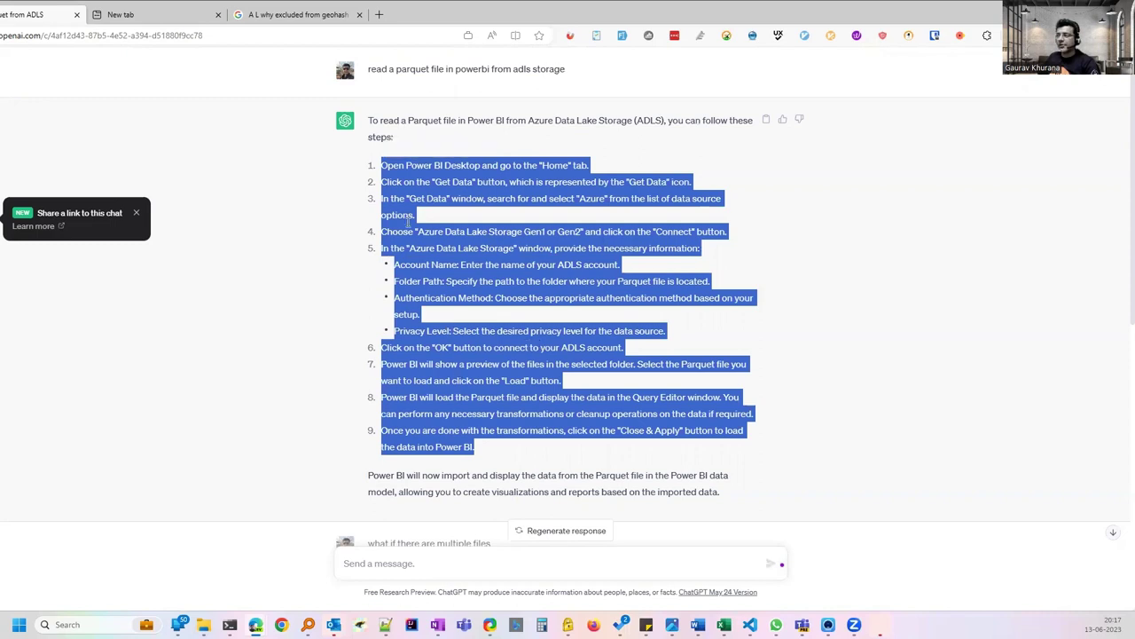
click(528, 300)
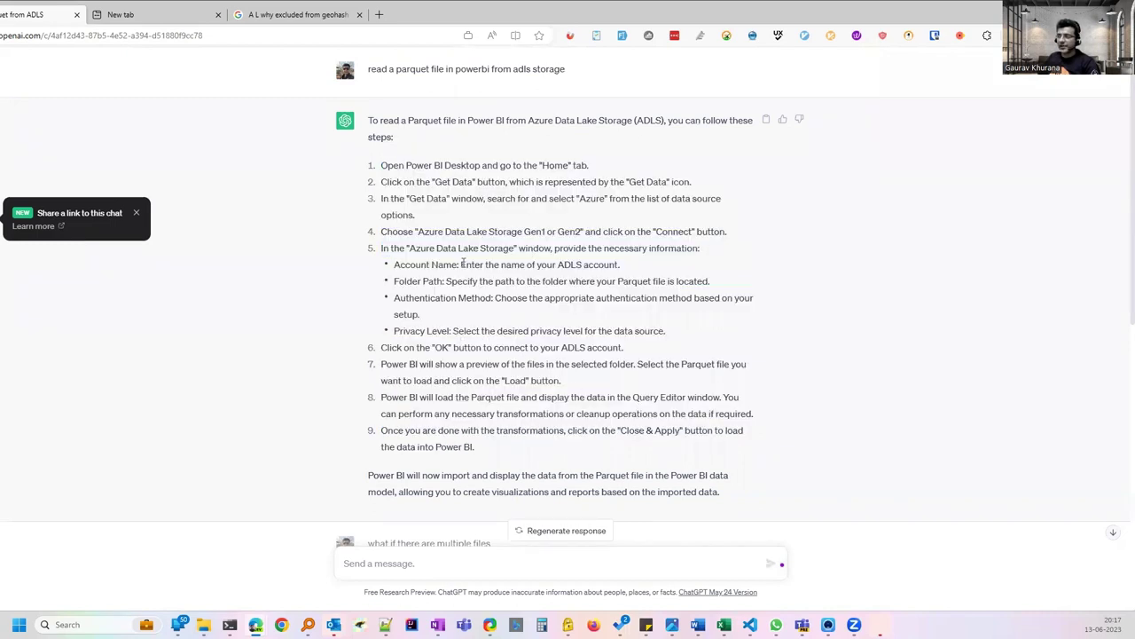
drag(460, 264, 624, 267)
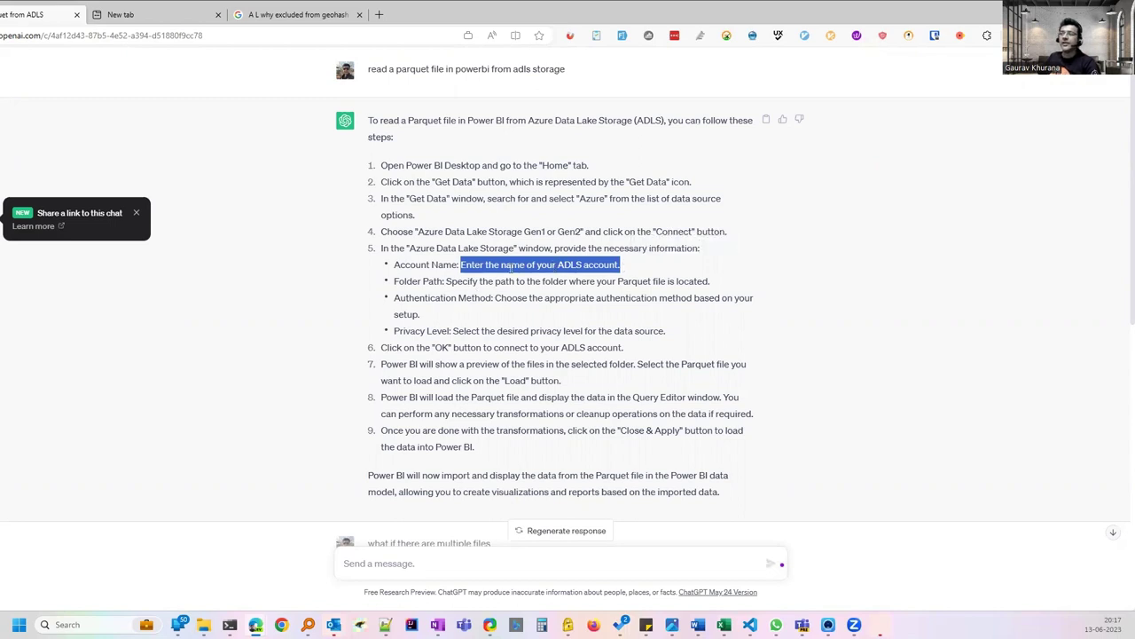
click(568, 265)
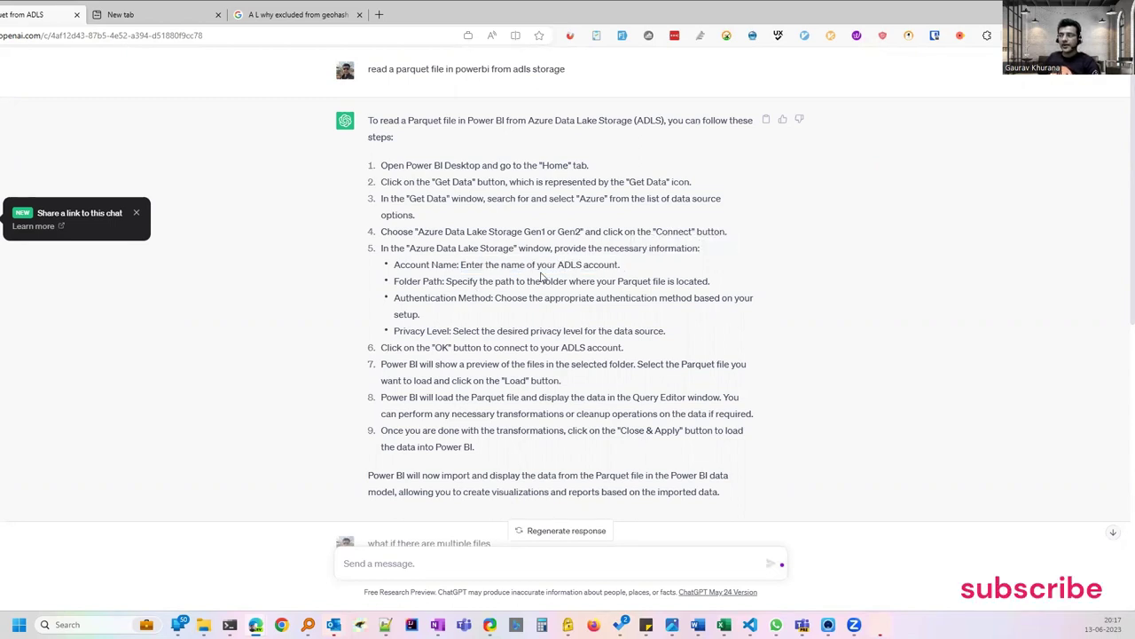
drag(446, 281, 721, 285)
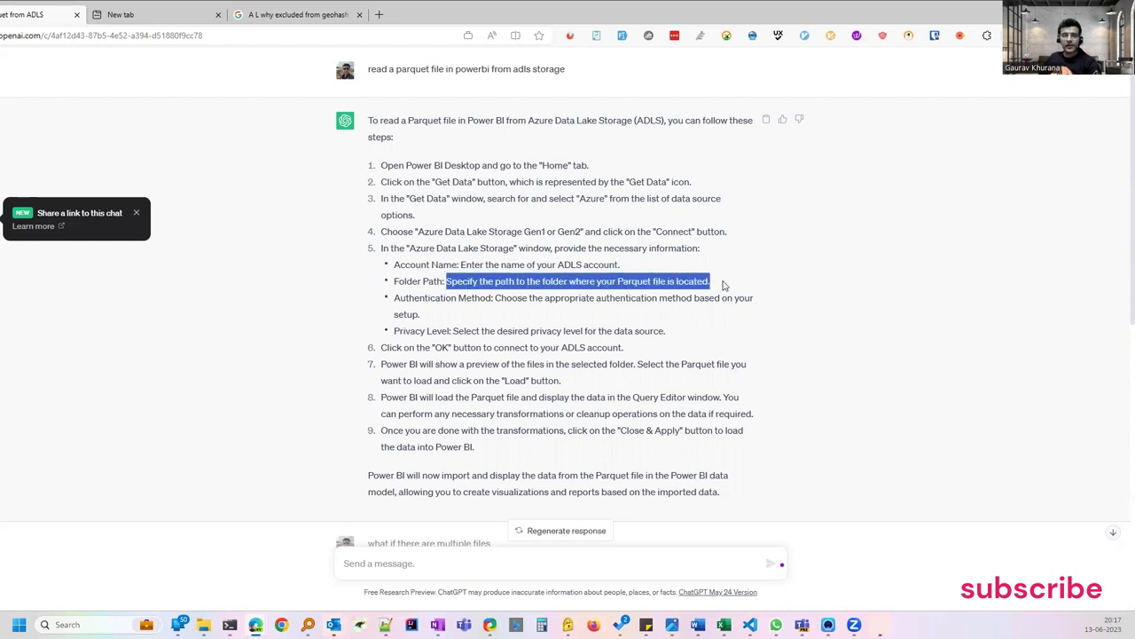
drag(455, 331, 581, 331)
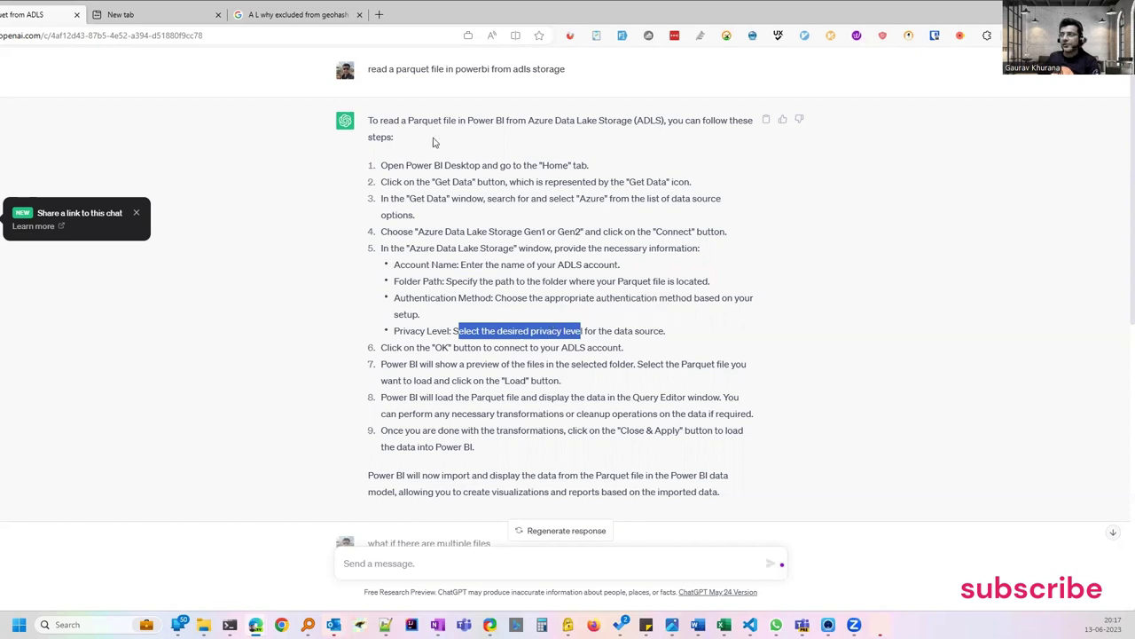
Highlight the first parquet question and the follow-up question about multiple files.
scroll(460, 151, down, 1)
scroll(466, 158, up, 1)
drag(388, 68, 461, 68)
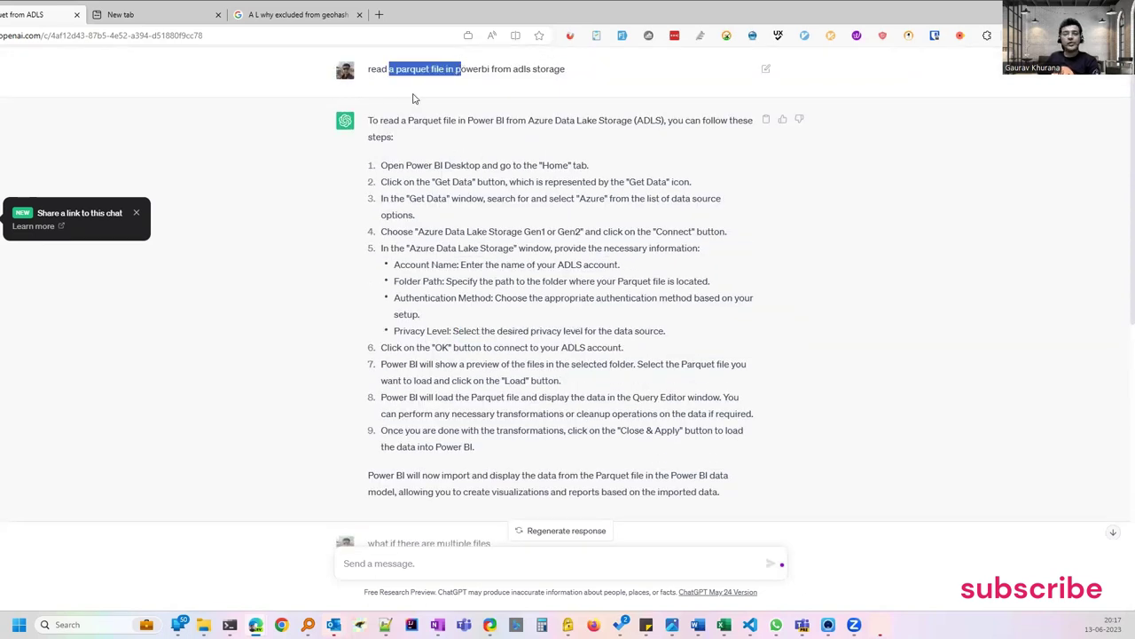
scroll(506, 325, down, 3)
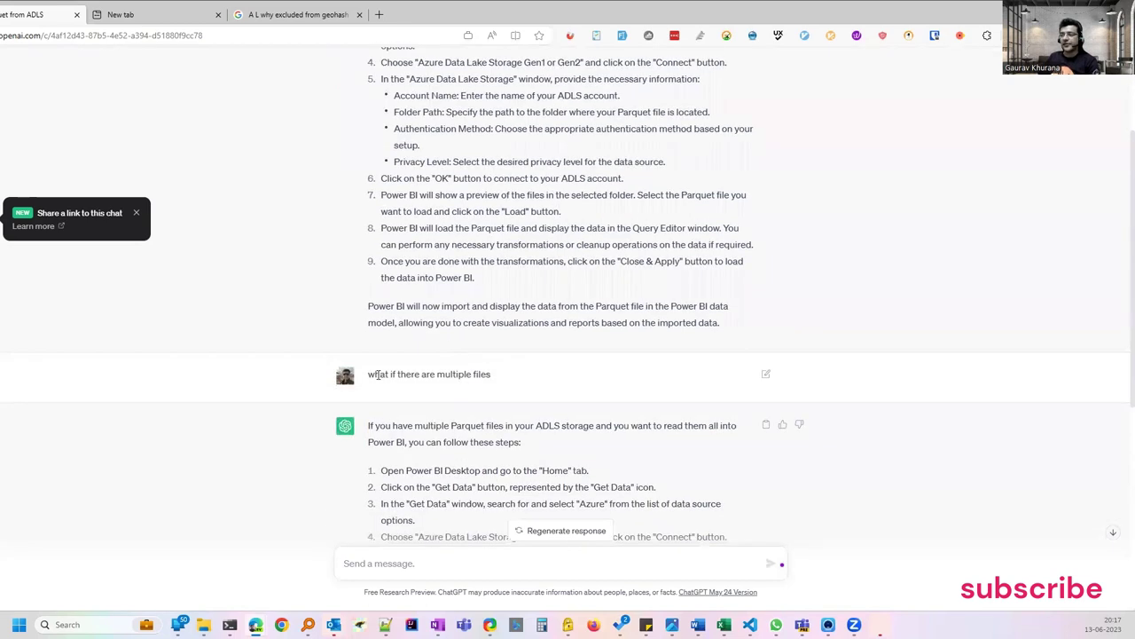
drag(369, 373, 491, 374)
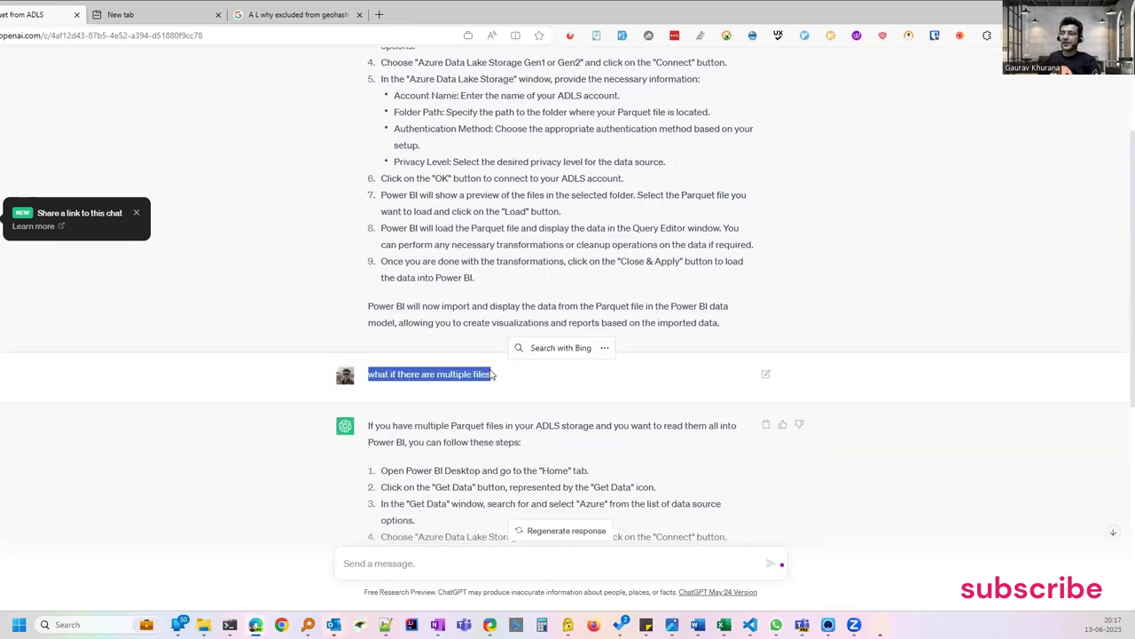
scroll(448, 401, up, 3)
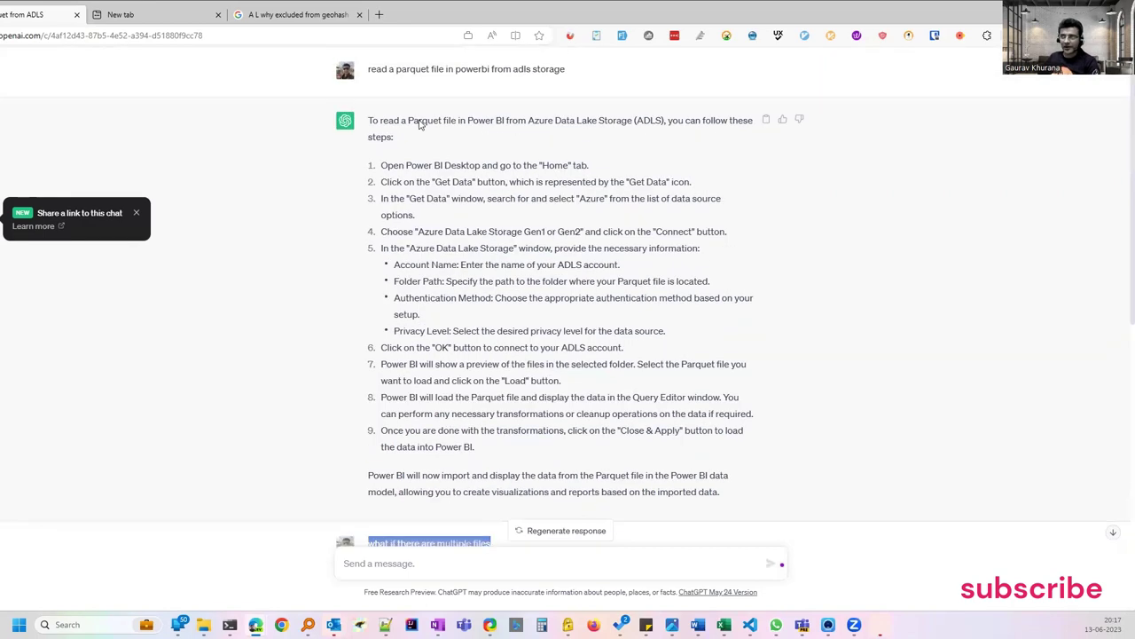
drag(366, 71, 570, 71)
scroll(387, 328, down, 3)
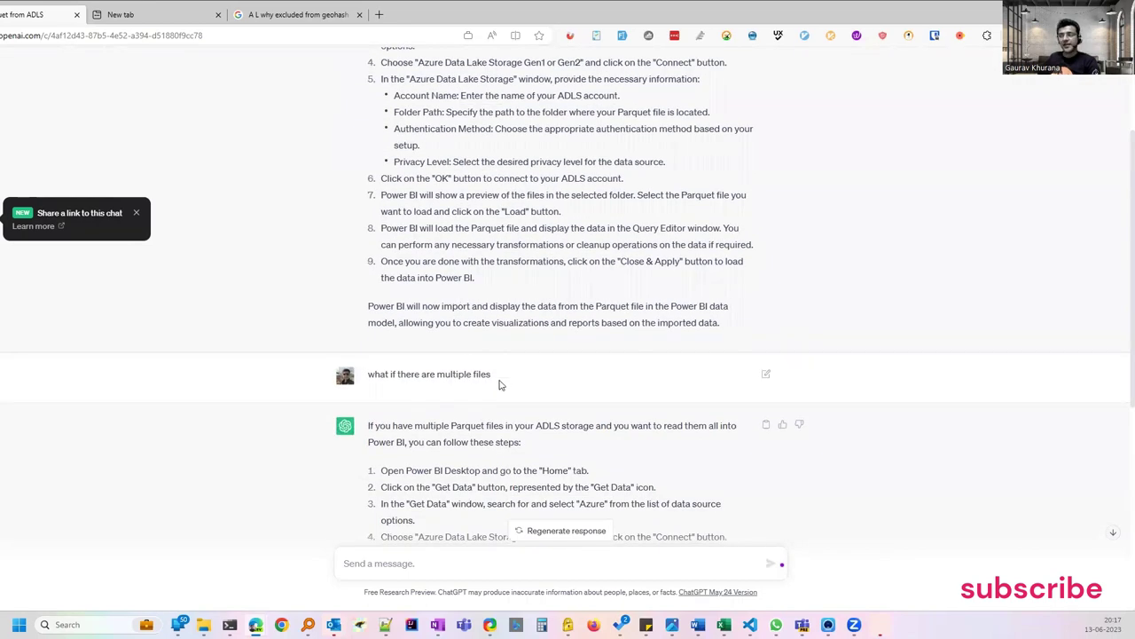
drag(500, 385, 393, 390)
click(392, 376)
double_click(392, 376)
Highlight the 'parquet file' and 'powerbi from adls storage' wording and the Combine & Load step.
scroll(432, 94, up, 3)
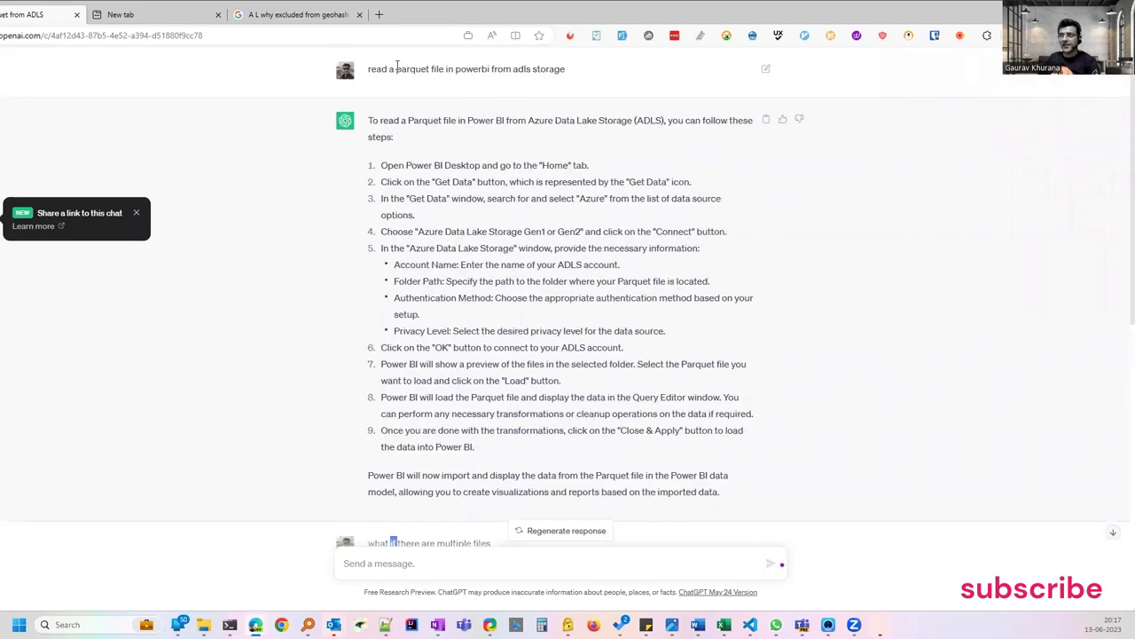
drag(397, 70, 445, 69)
double_click(473, 71)
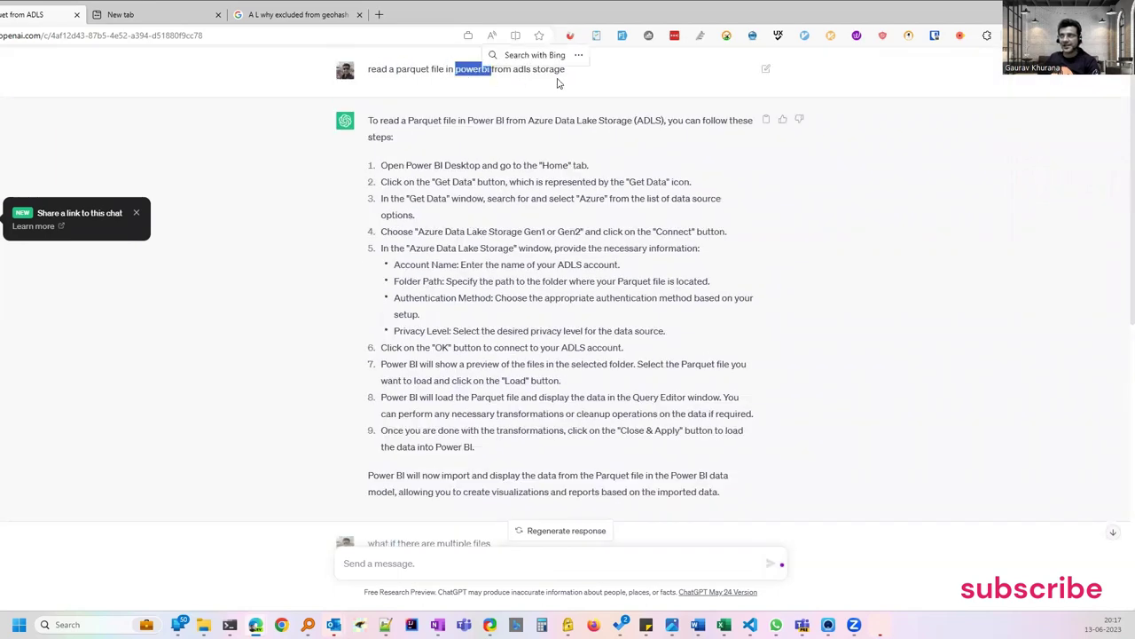
drag(566, 73, 459, 67)
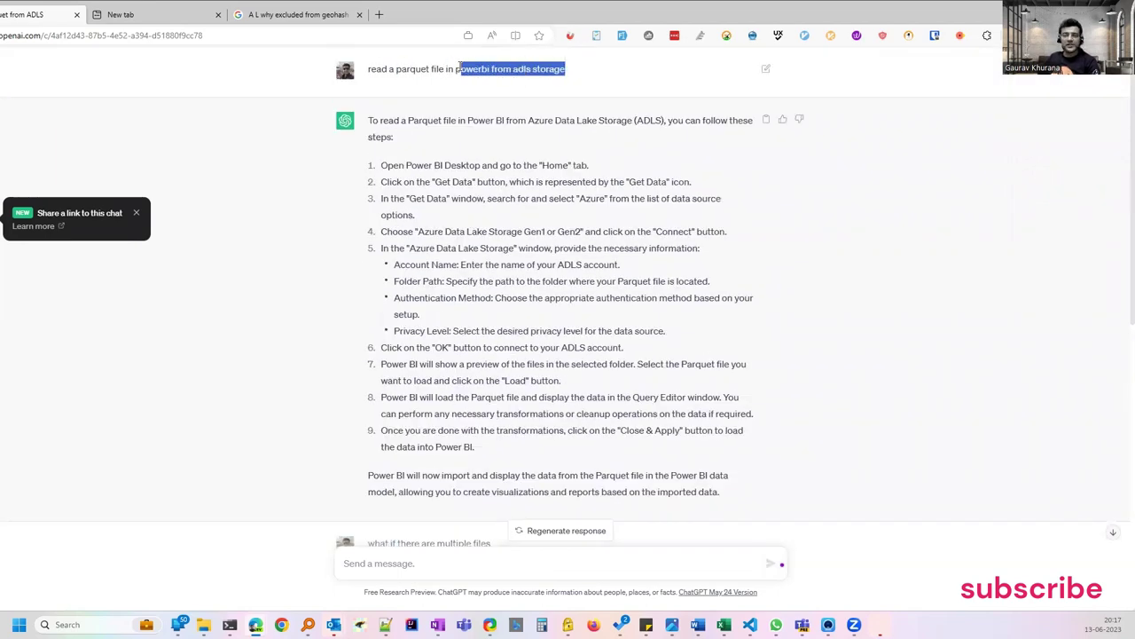
scroll(701, 222, down, 5)
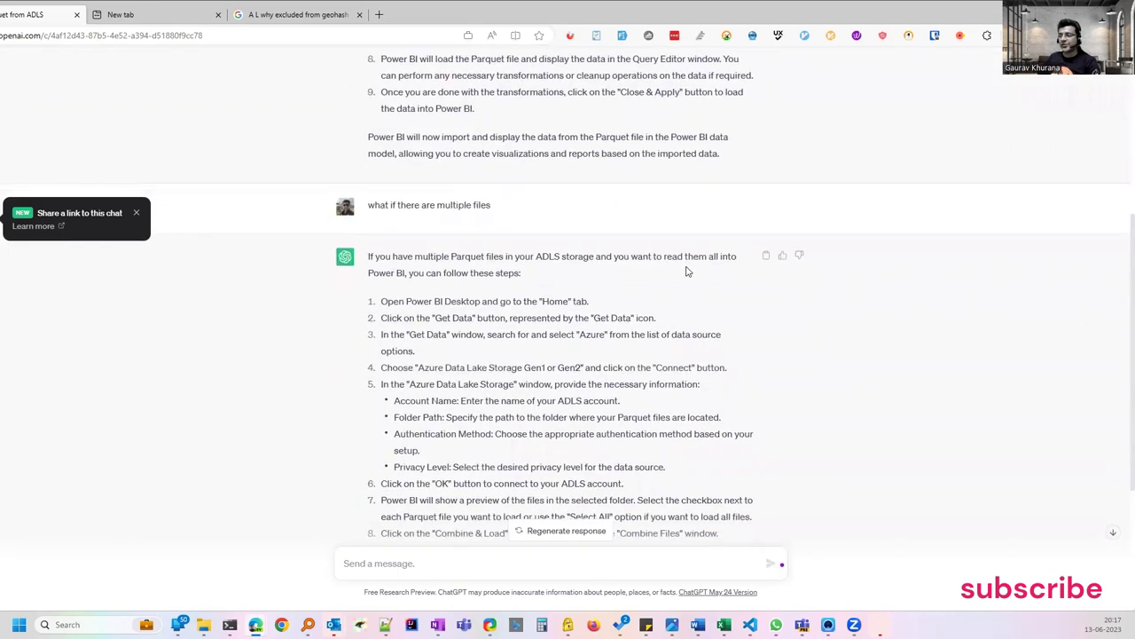
scroll(522, 327, down, 2)
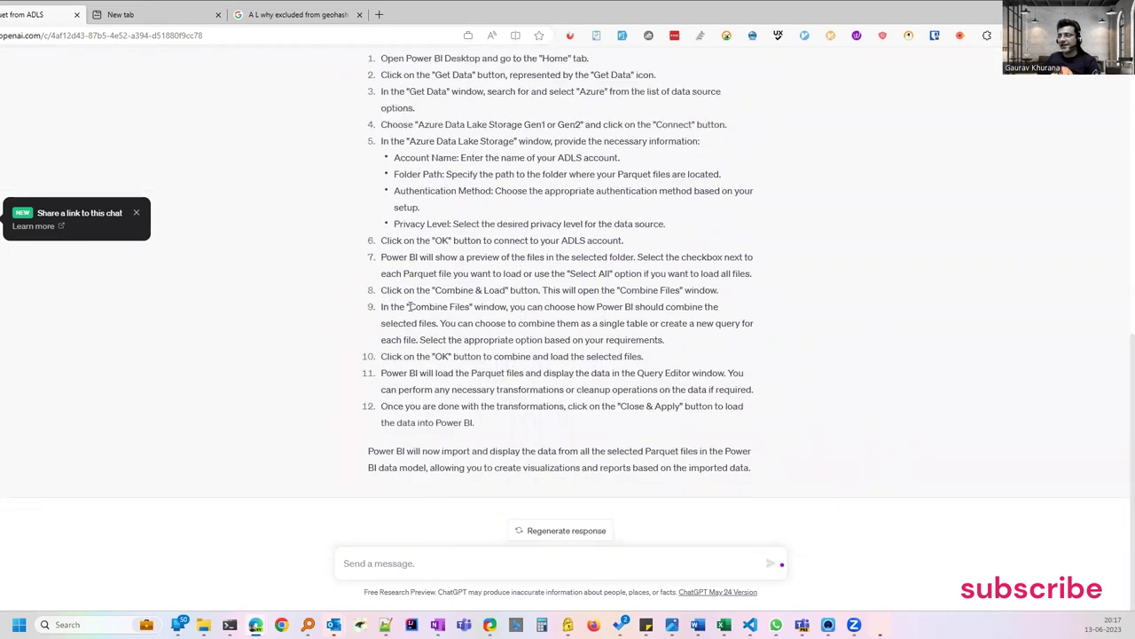
drag(409, 307, 448, 292)
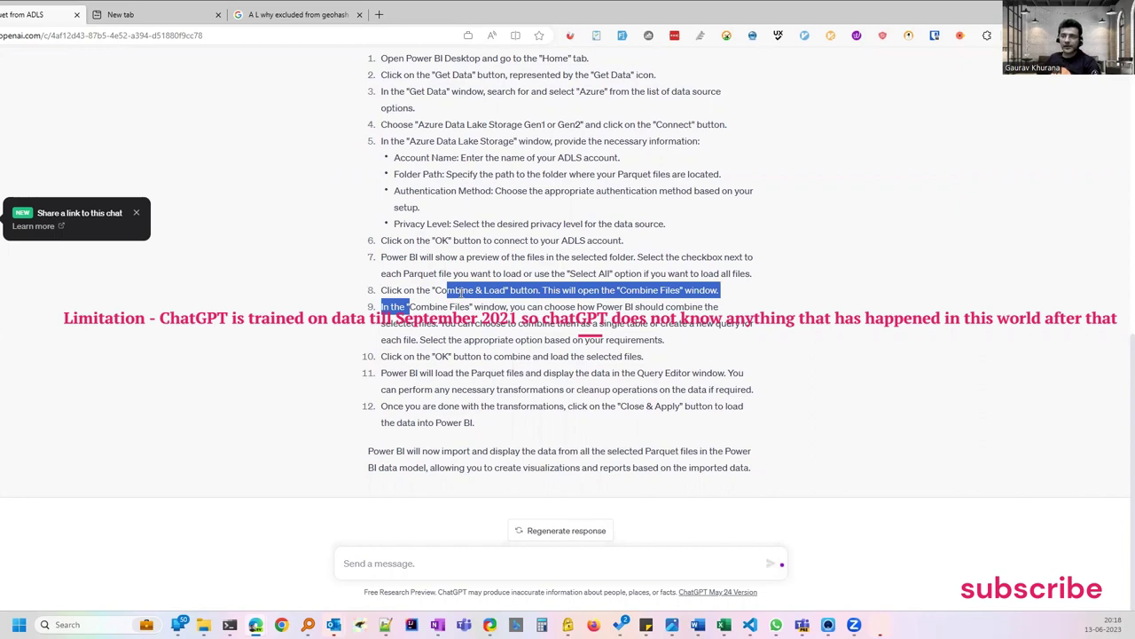
scroll(506, 328, up, 1)
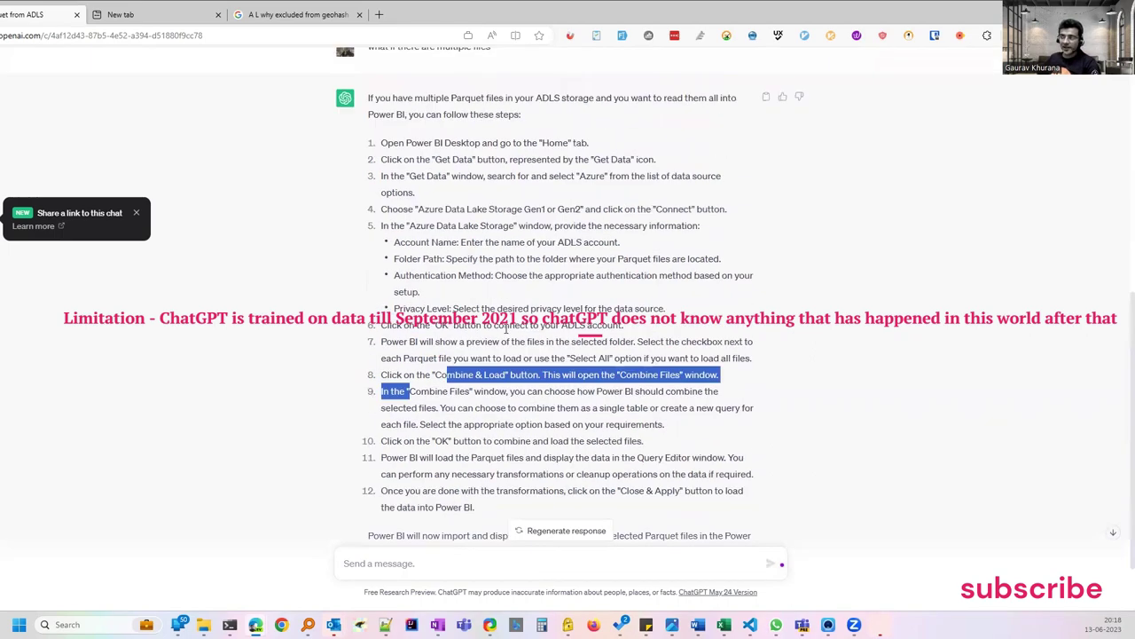
scroll(506, 328, down, 1)
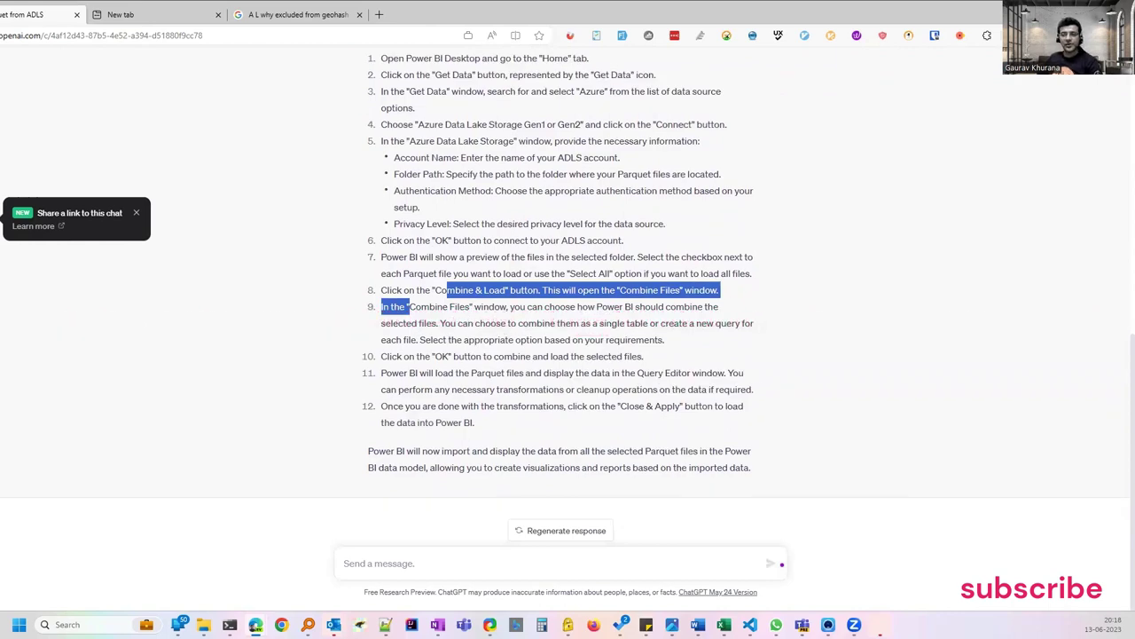
key(alt+Left)
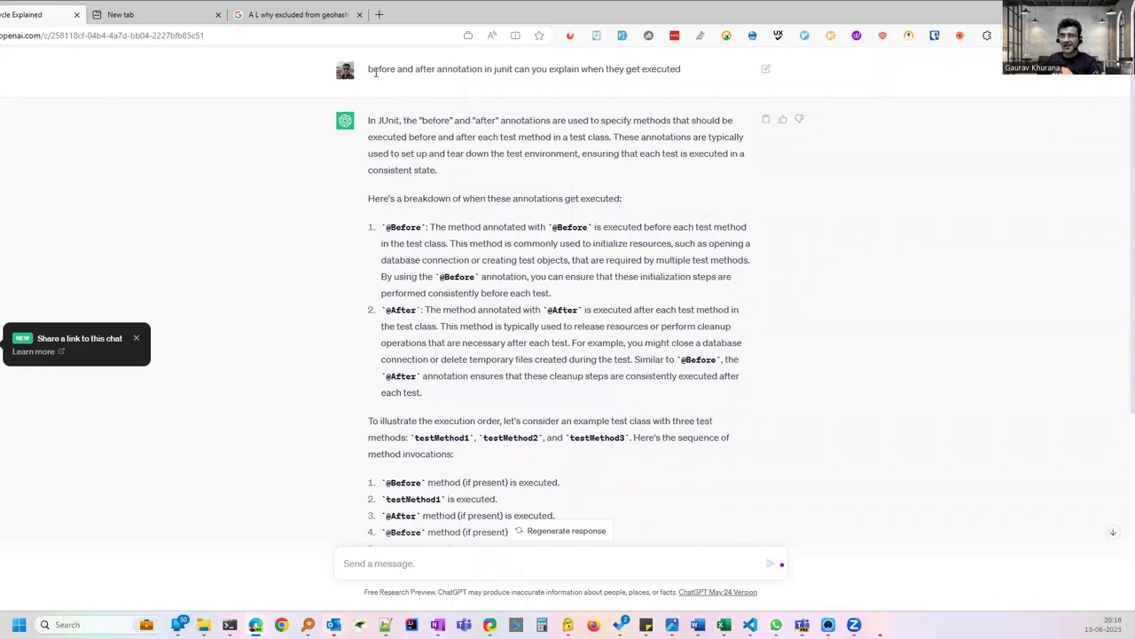
drag(368, 71, 665, 80)
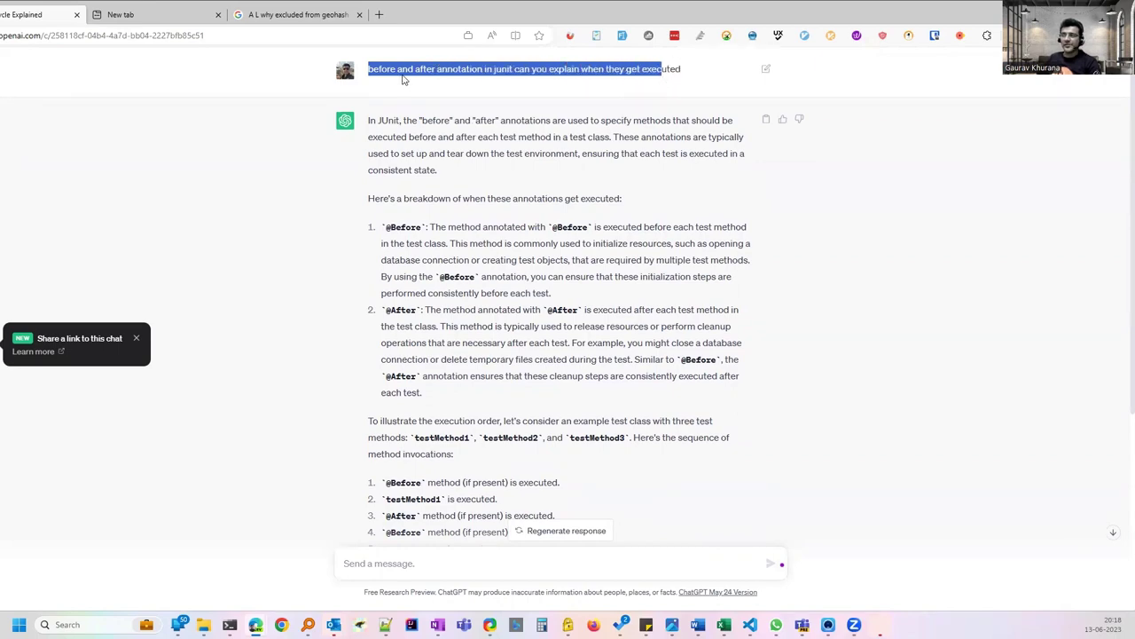
scroll(458, 254, down, 3)
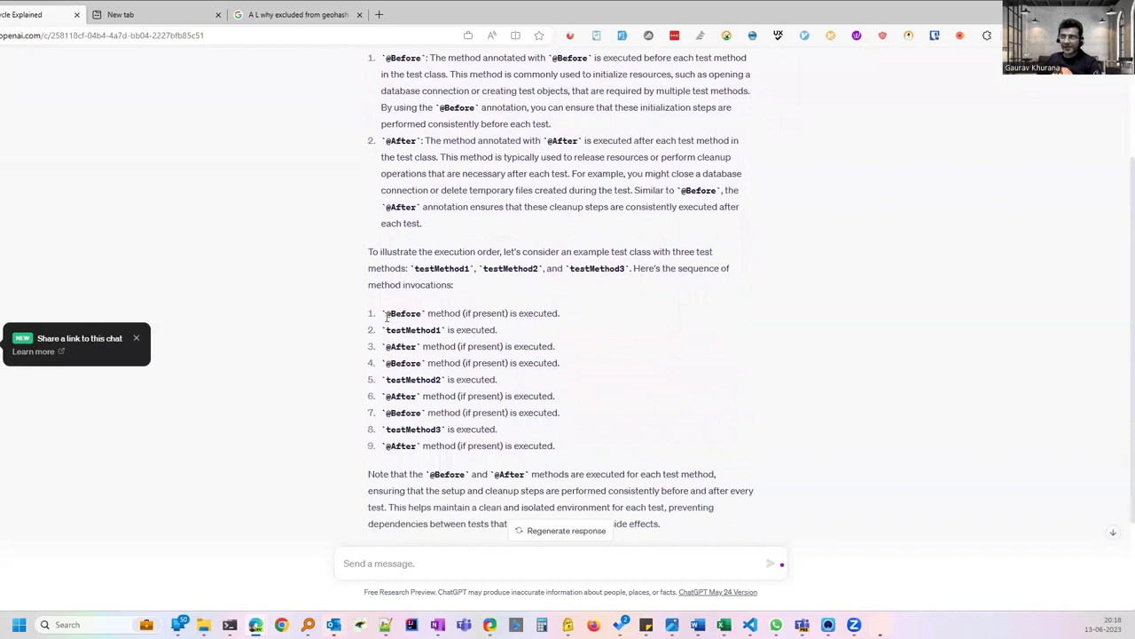
drag(388, 313, 385, 285)
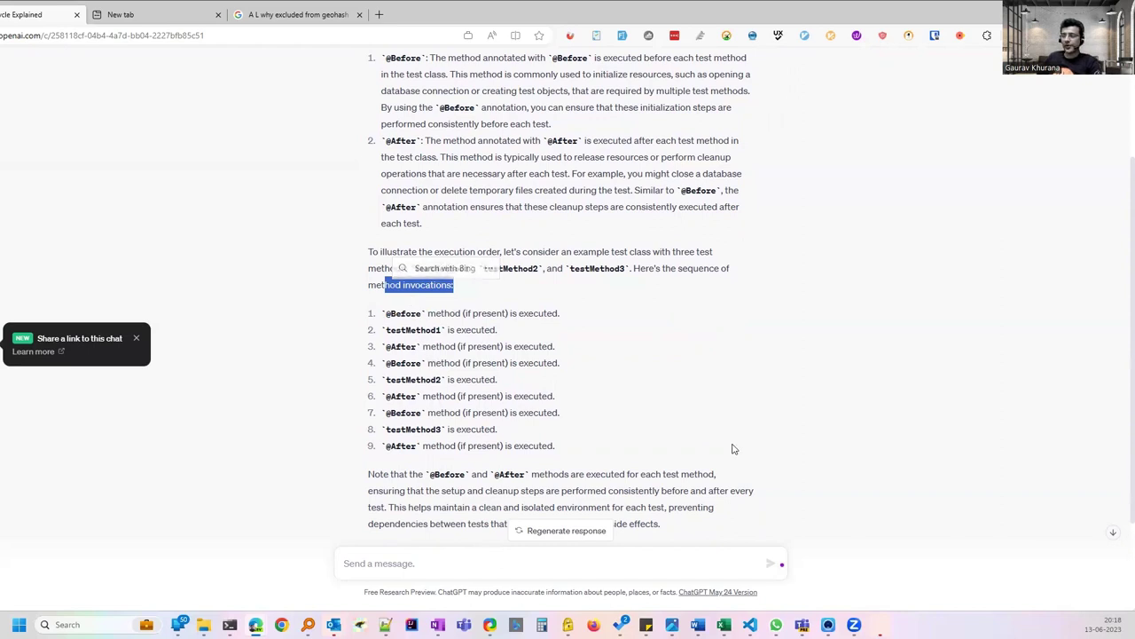
scroll(733, 449, down, 2)
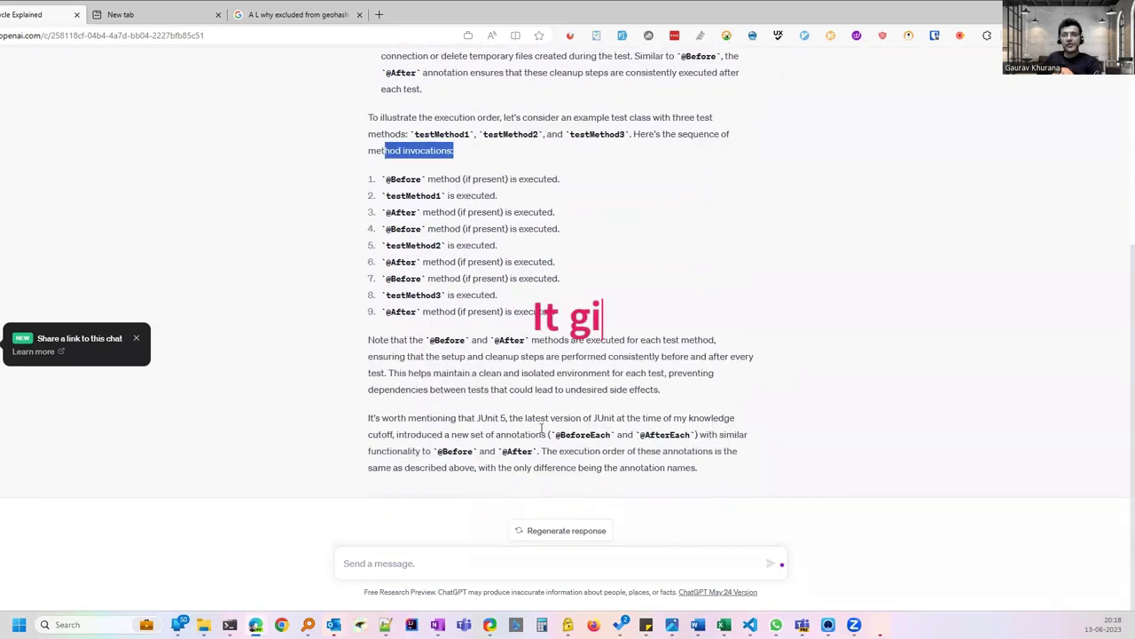
drag(476, 418, 519, 418)
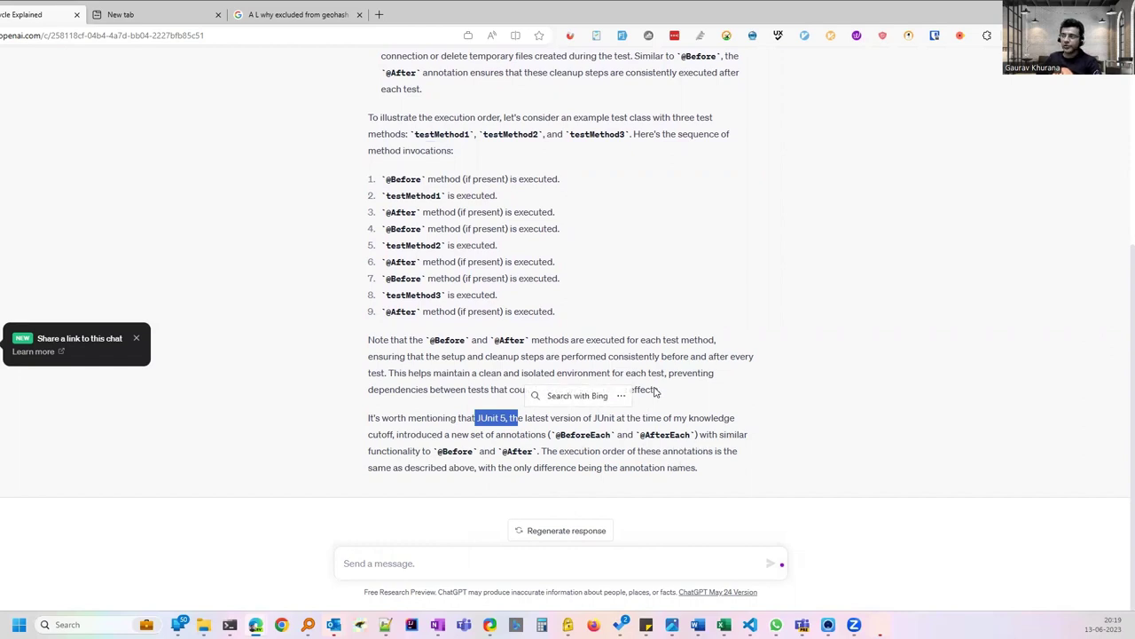
click(663, 442)
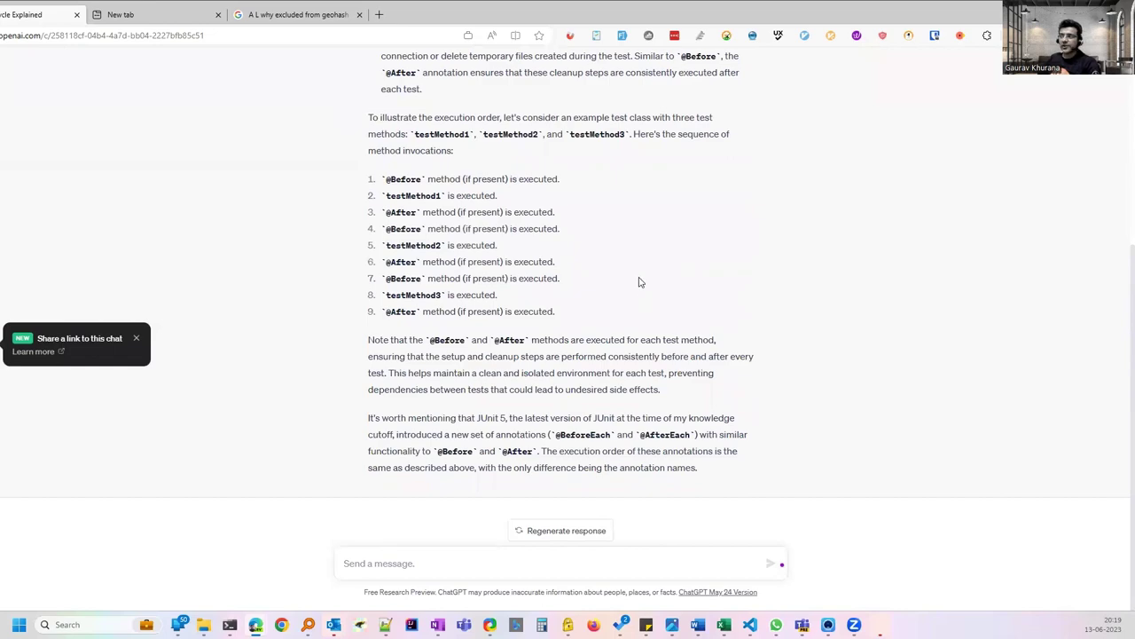
scroll(635, 284, up, 3)
scroll(554, 119, up, 1)
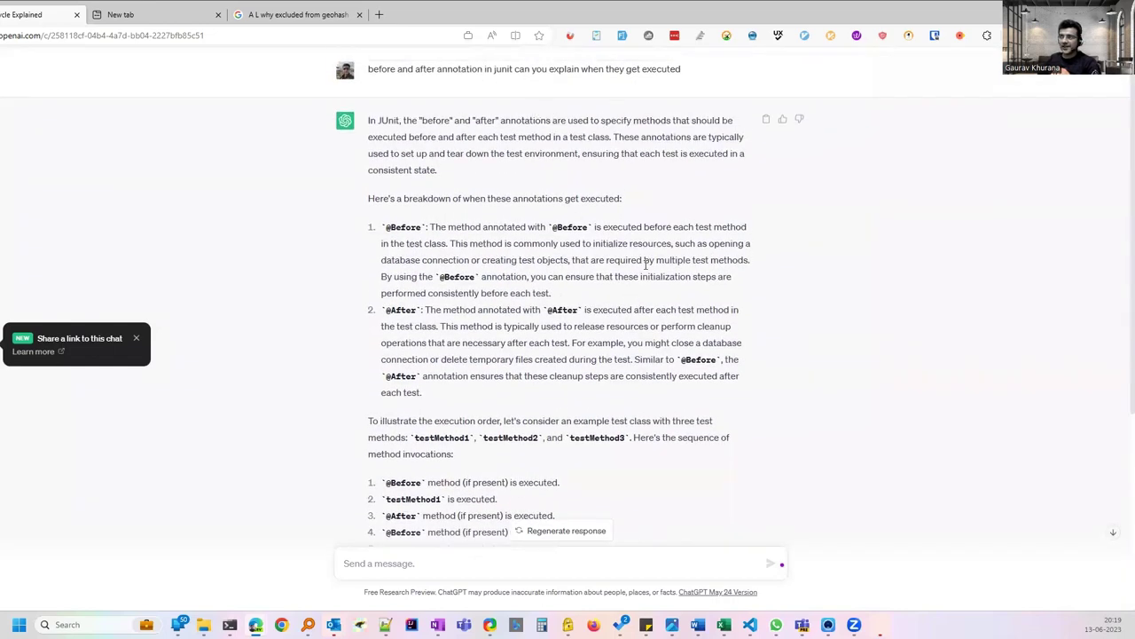
drag(369, 70, 442, 69)
scroll(491, 115, down, 3)
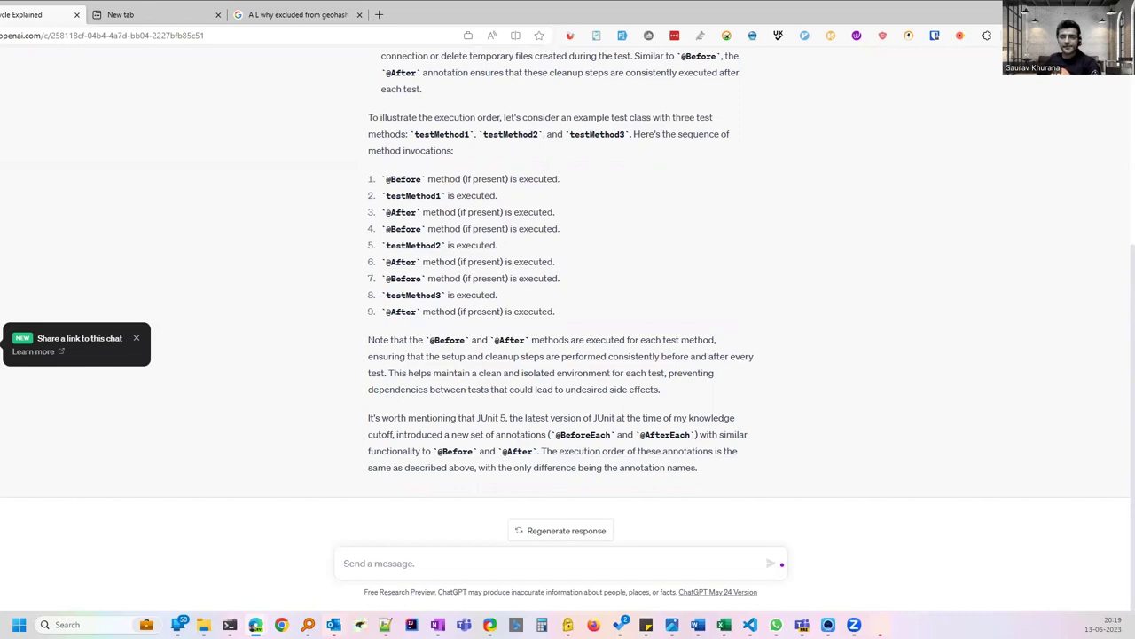
Highlight the surefire versus fail-safe and 'which one to use where' wording, plus 'Surefire' in the answer.
scroll(483, 332, up, 15)
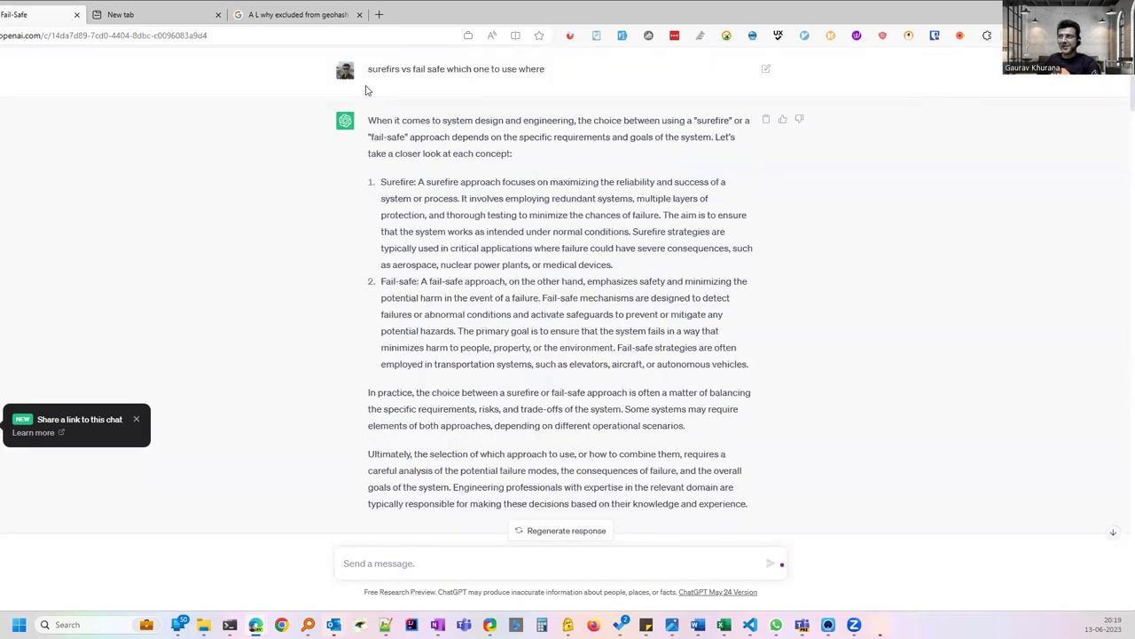
drag(549, 71, 449, 80)
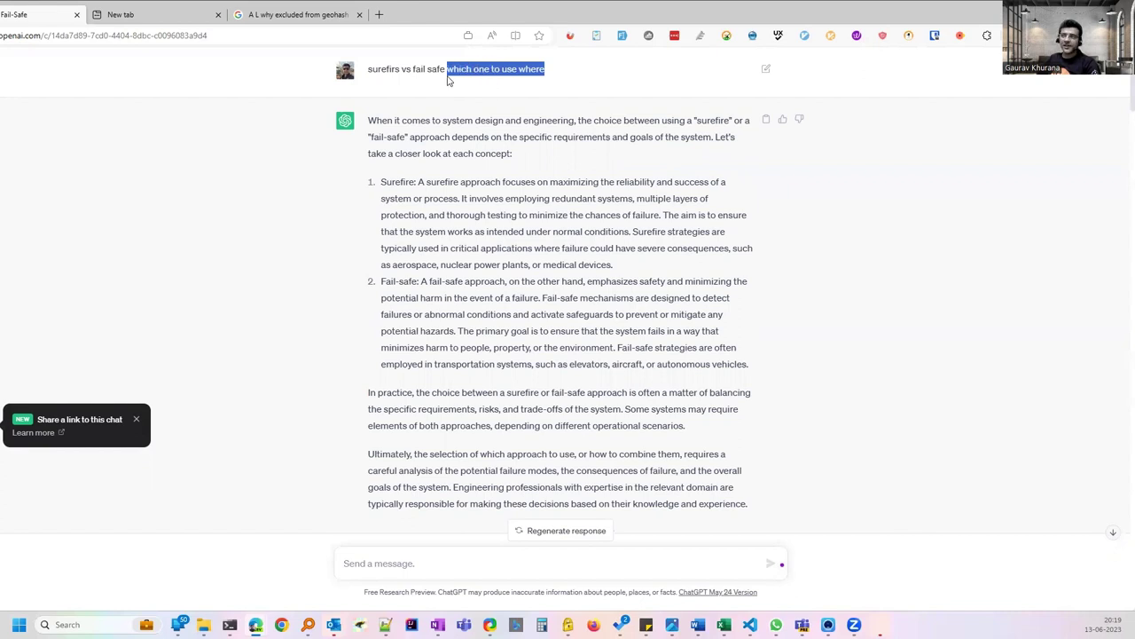
drag(363, 69, 430, 69)
double_click(397, 182)
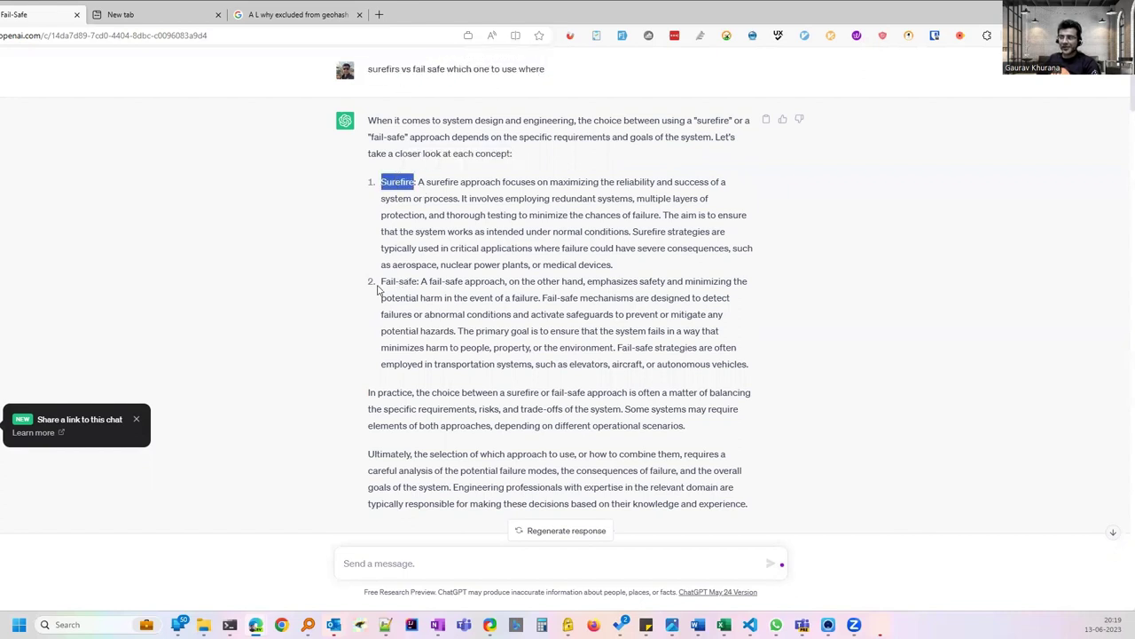
Scroll to the Maven plugin XML example and highlight its version and configuration lines.
scroll(395, 298, down, 3)
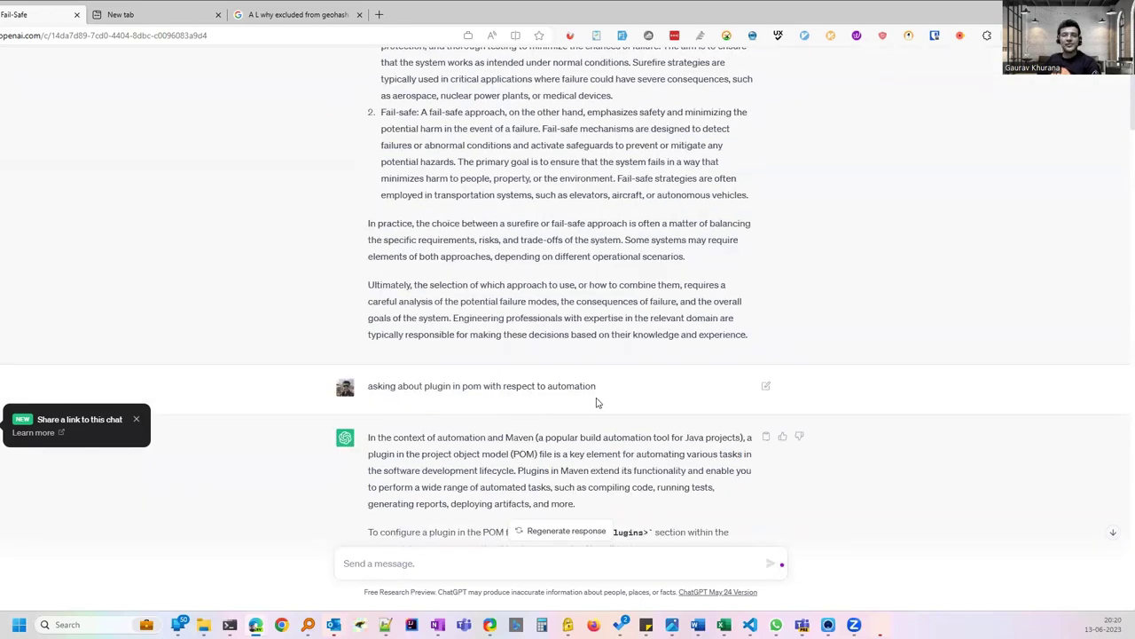
scroll(596, 402, down, 3)
scroll(549, 380, down, 2)
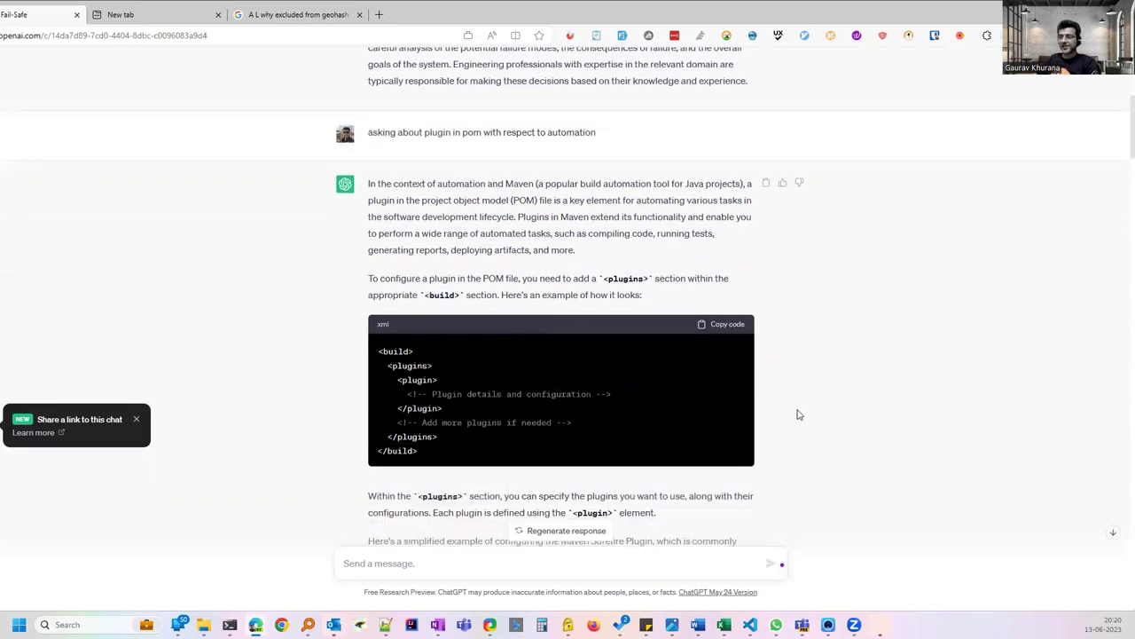
scroll(798, 415, down, 1)
scroll(598, 392, down, 5)
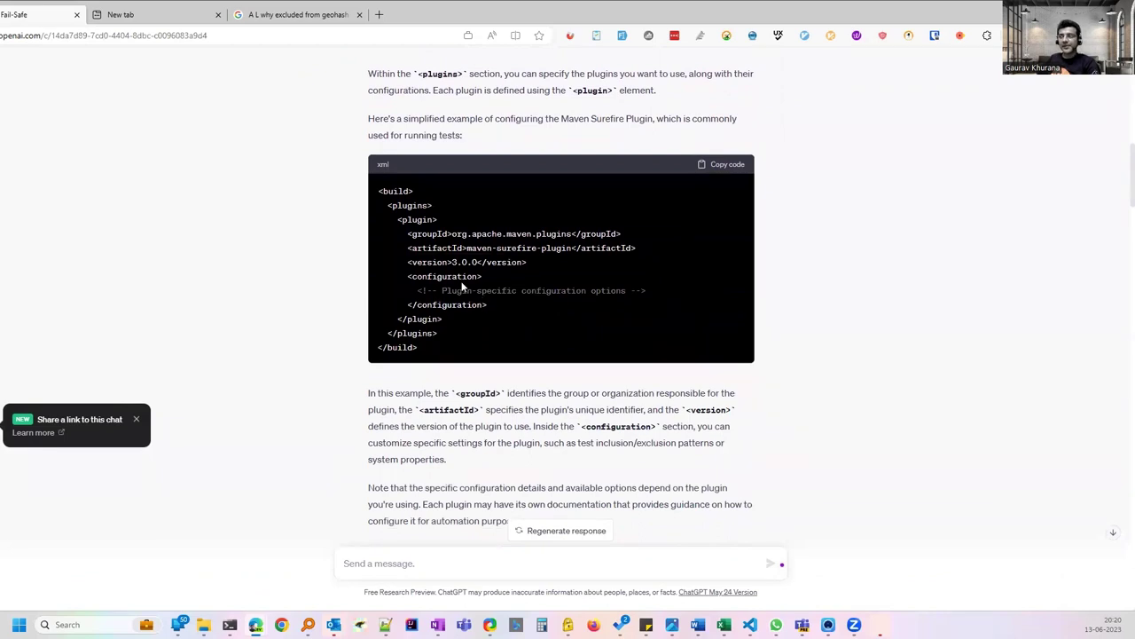
drag(492, 301, 387, 257)
Scroll to the Failsafe parallel configuration and highlight the word 'parallel' in its explanation.
scroll(508, 105, down, 2)
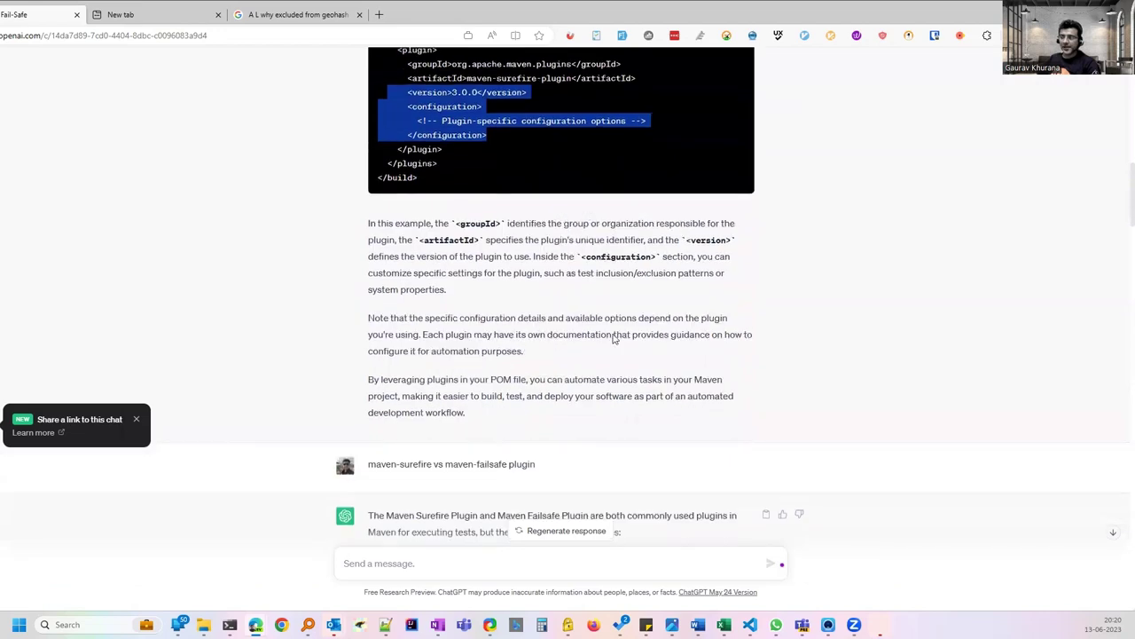
scroll(613, 337, down, 3)
scroll(556, 298, down, 4)
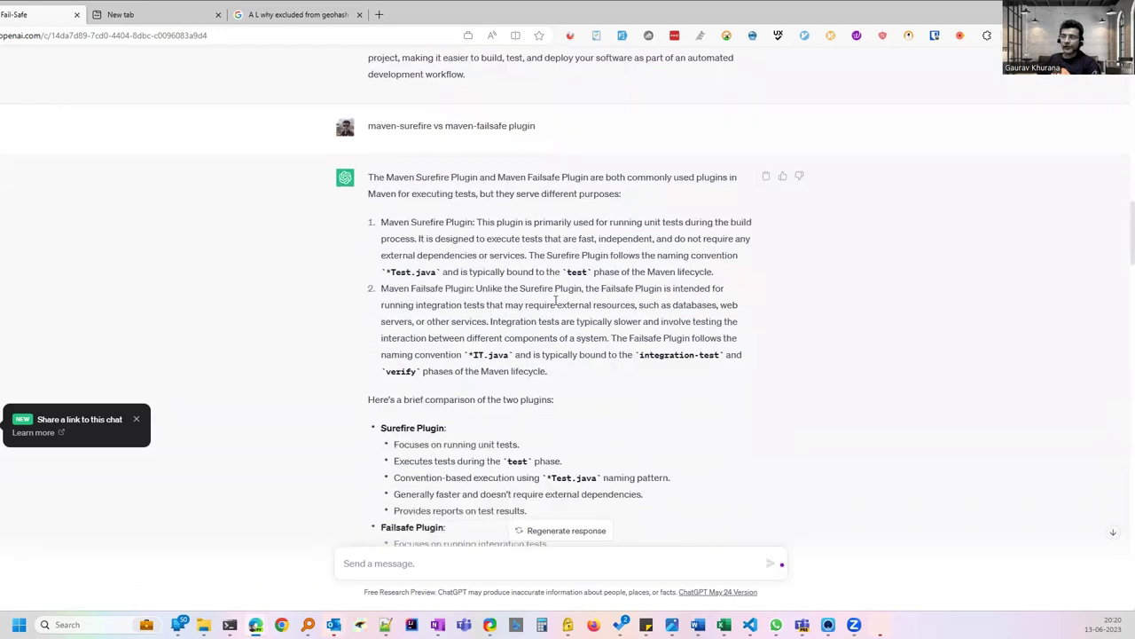
scroll(577, 337, down, 1)
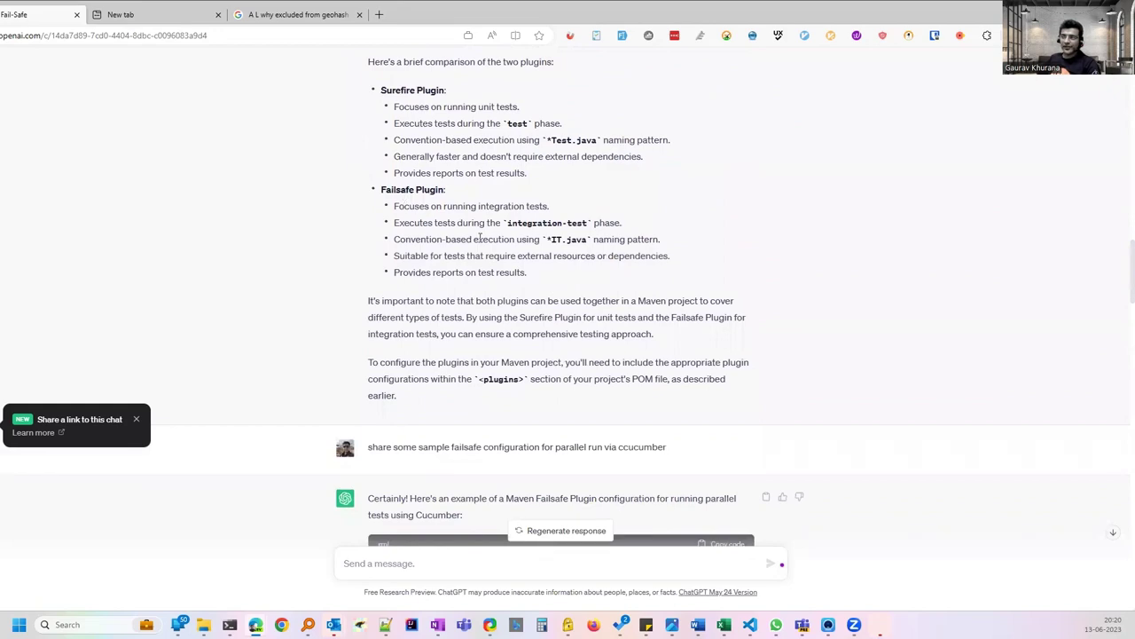
scroll(480, 237, down, 2)
scroll(616, 458, down, 7)
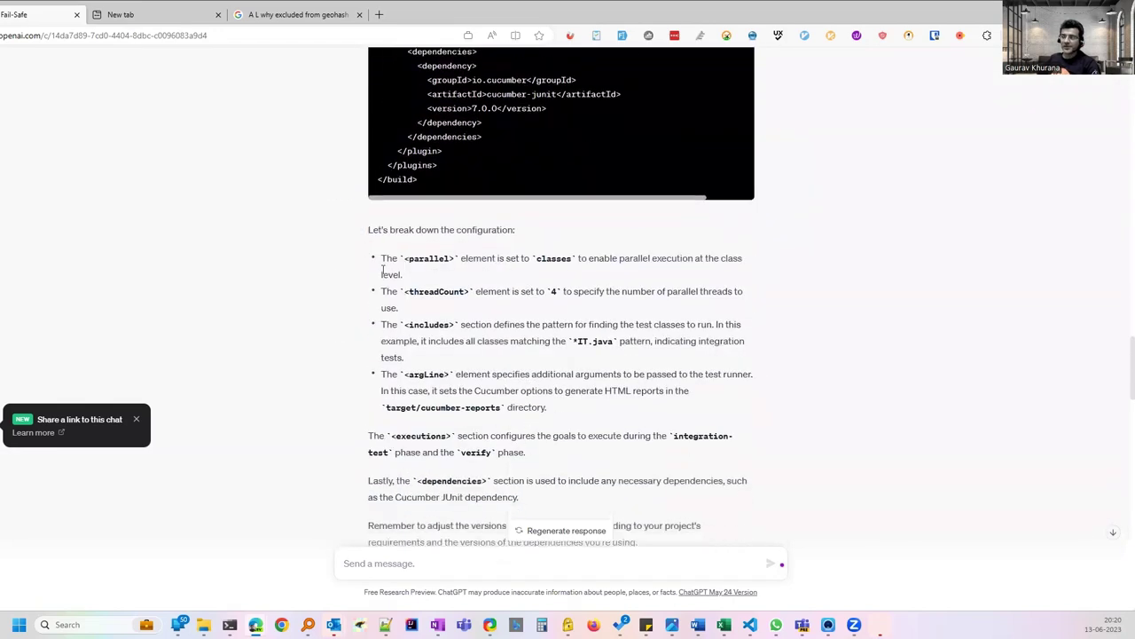
double_click(428, 258)
scroll(438, 231, up, 2)
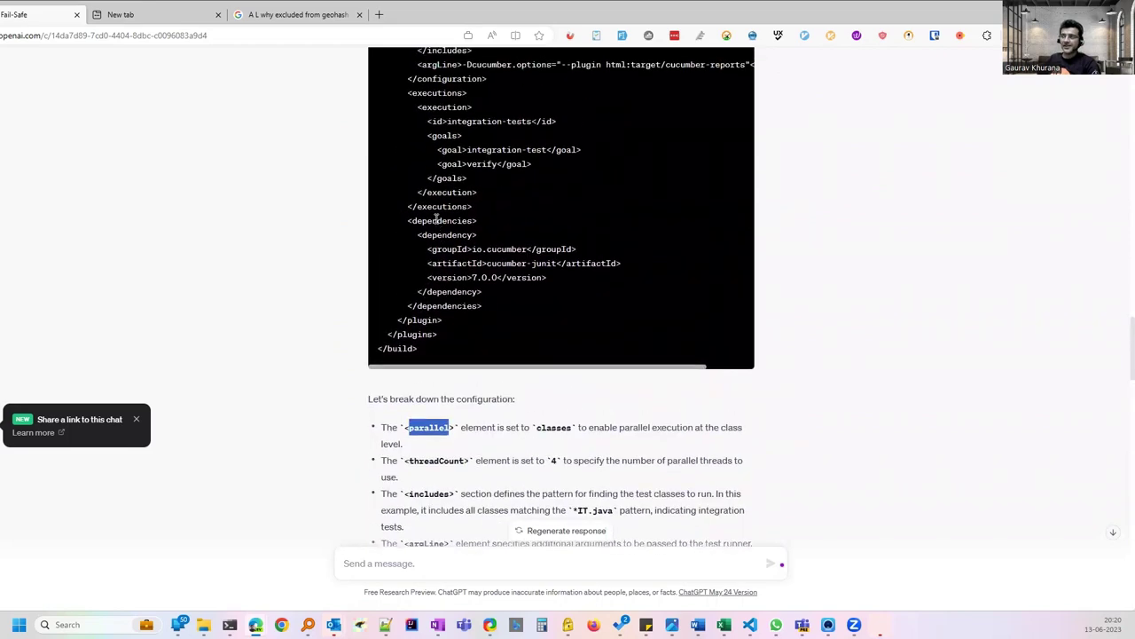
scroll(477, 500, down, 4)
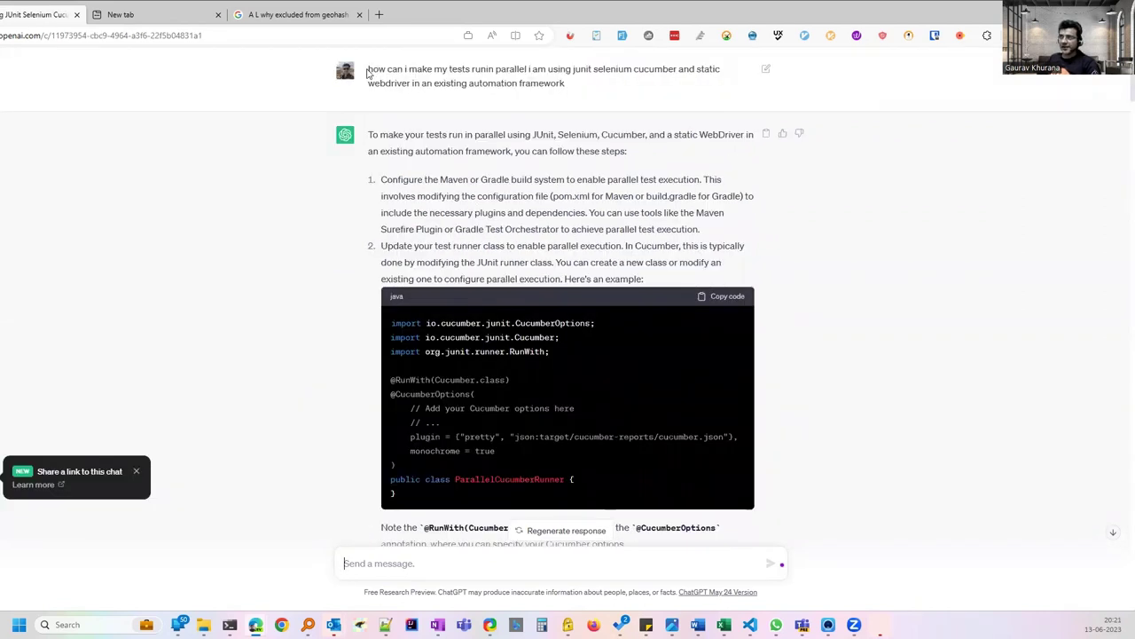
Highlight the question about running JUnit, Selenium and Cucumber tests in parallel.
drag(369, 68, 528, 69)
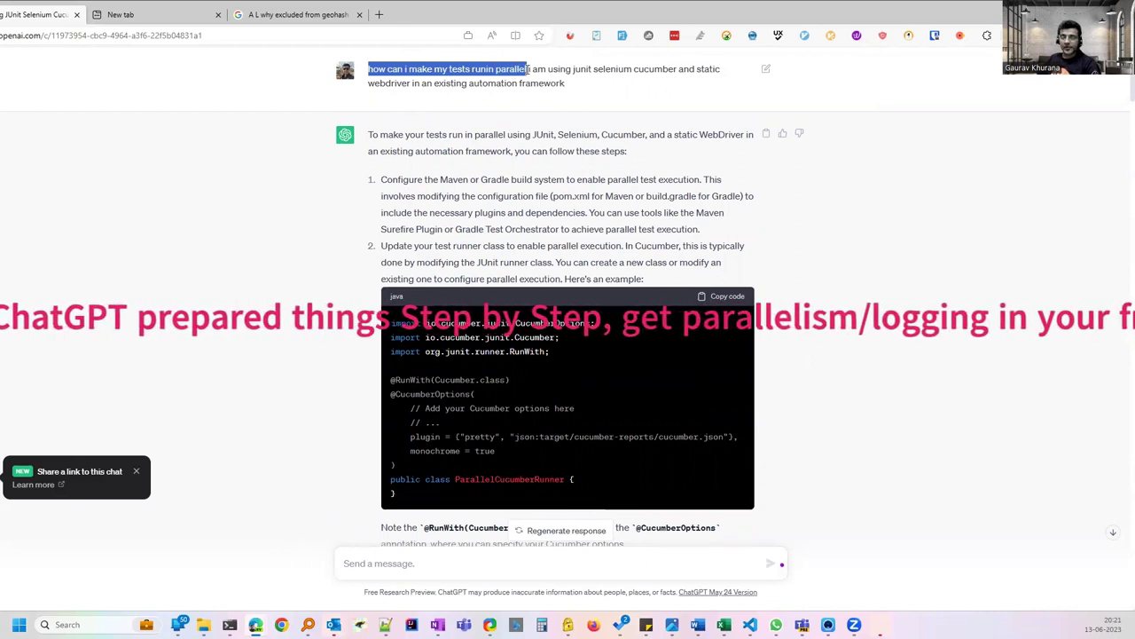
click(606, 71)
drag(572, 69, 414, 84)
click(531, 254)
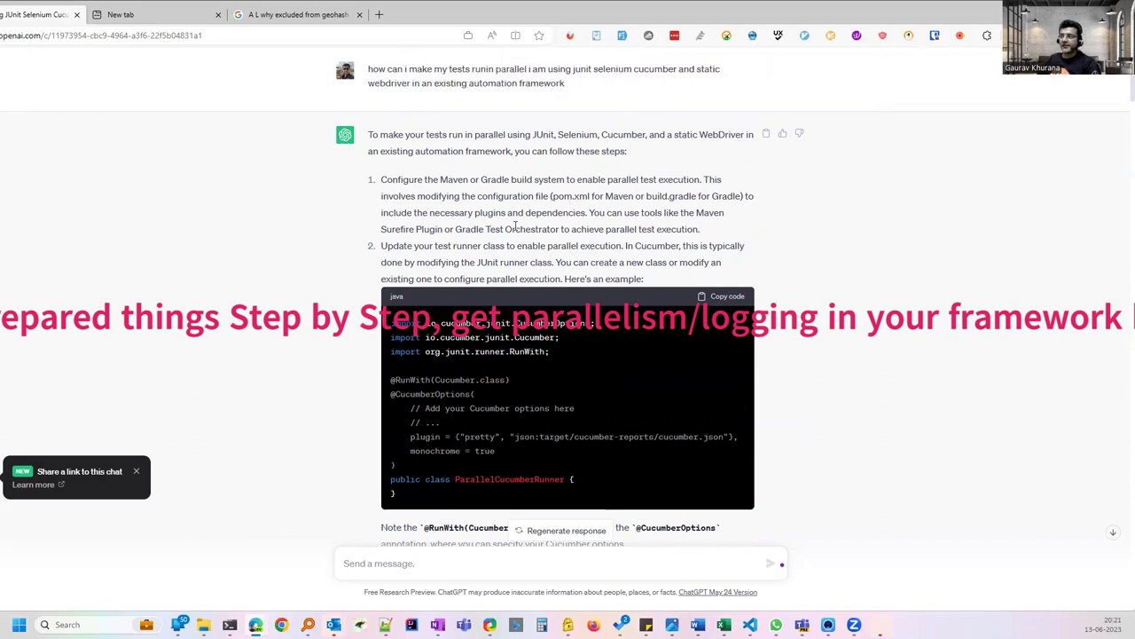
Scroll through the parallel-execution answer and highlight the WebDriverFactory class name.
scroll(523, 381, down, 1)
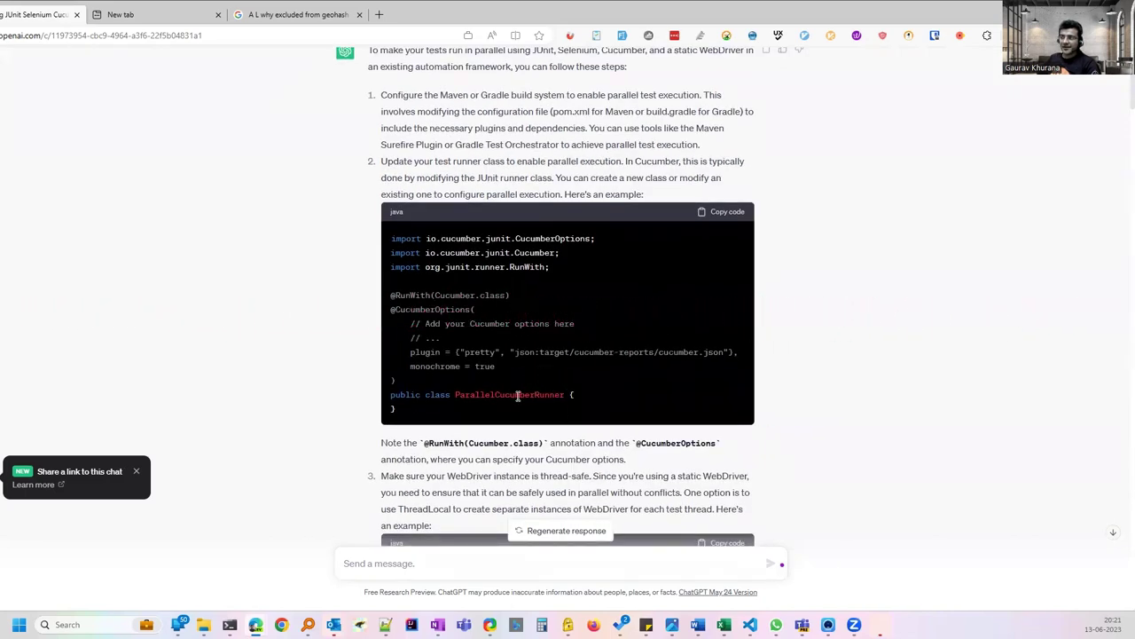
scroll(532, 395, down, 3)
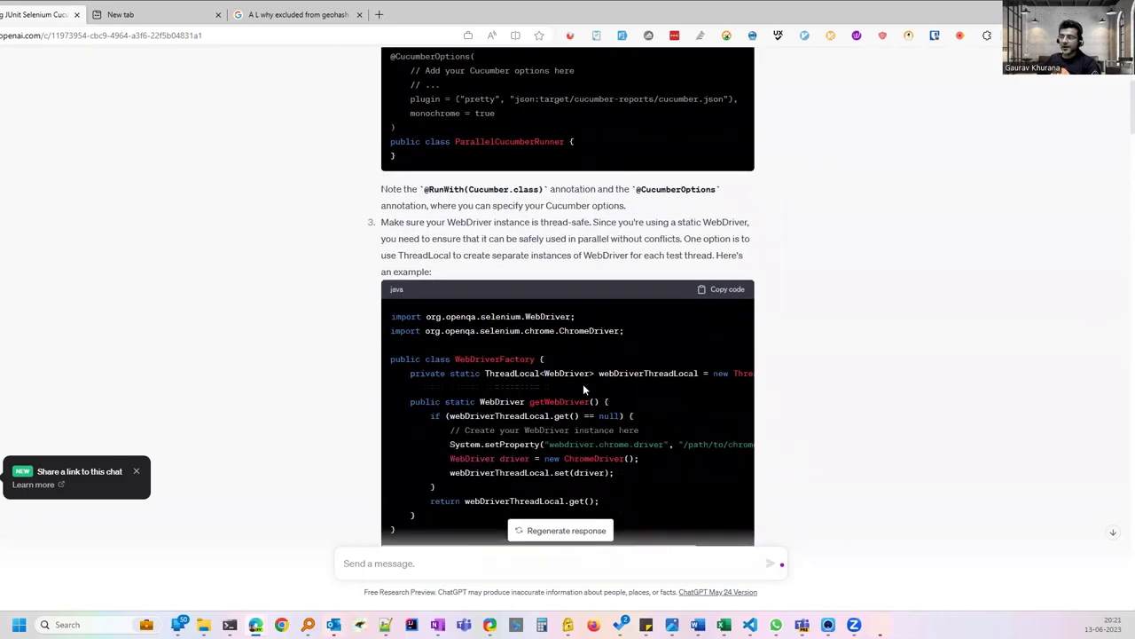
scroll(582, 388, down, 1)
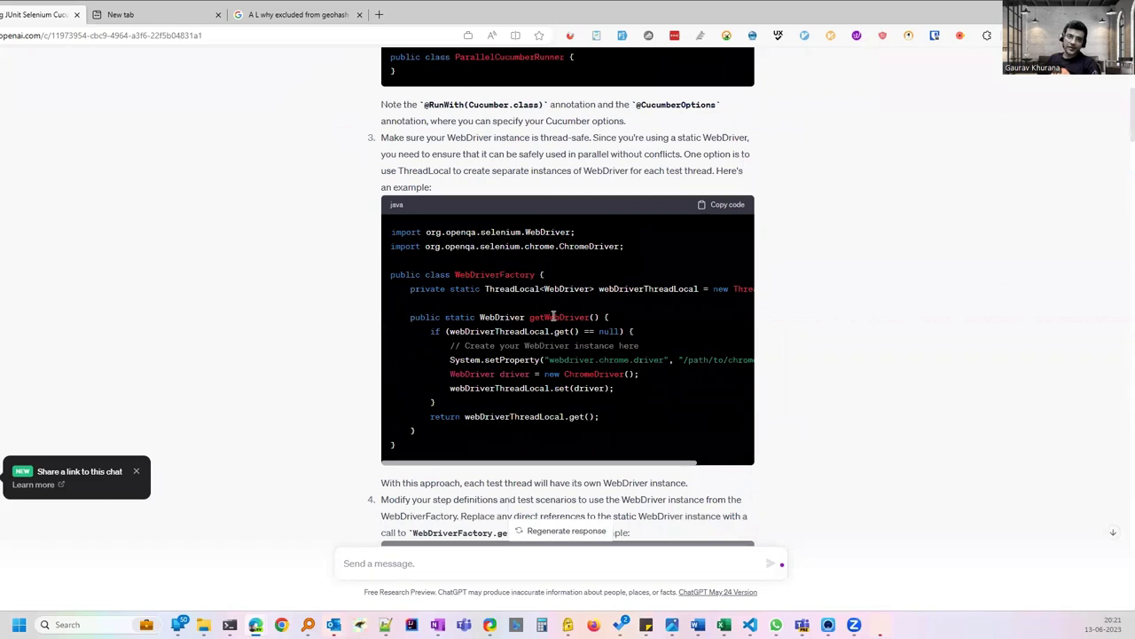
scroll(554, 356, down, 1)
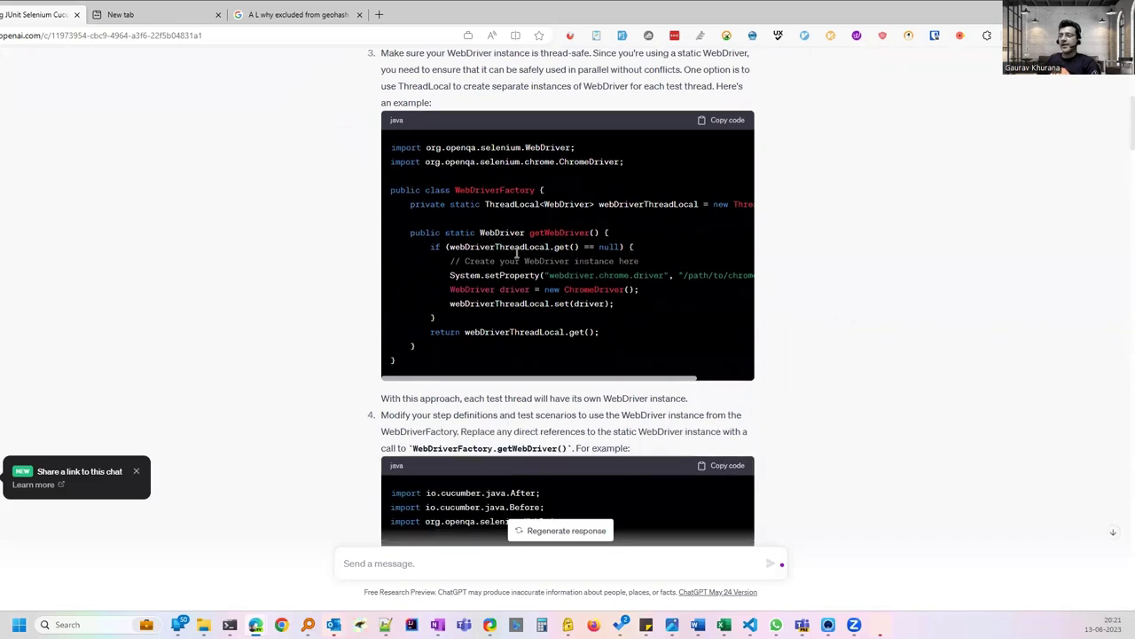
scroll(554, 264, down, 3)
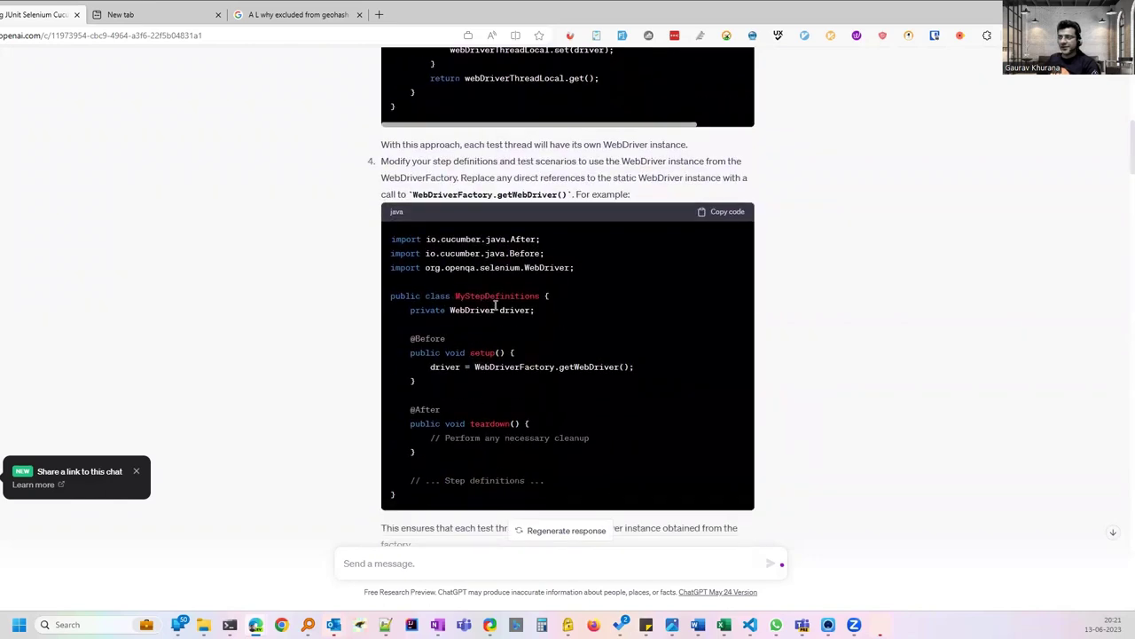
scroll(499, 303, up, 3)
double_click(502, 190)
scroll(502, 391, down, 3)
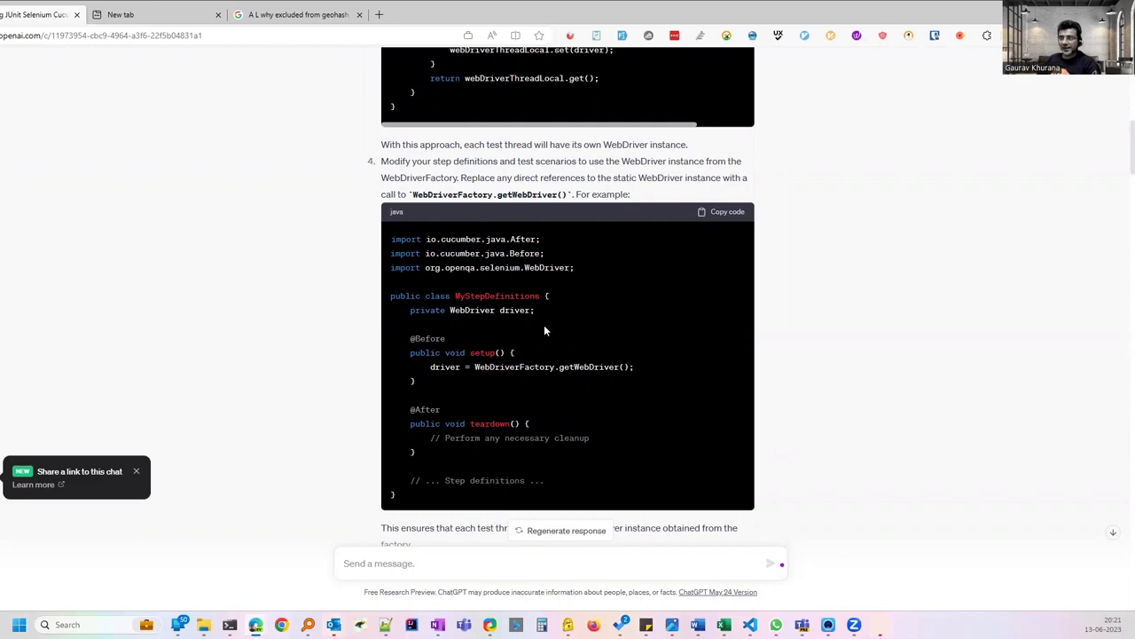
scroll(536, 341, up, 3)
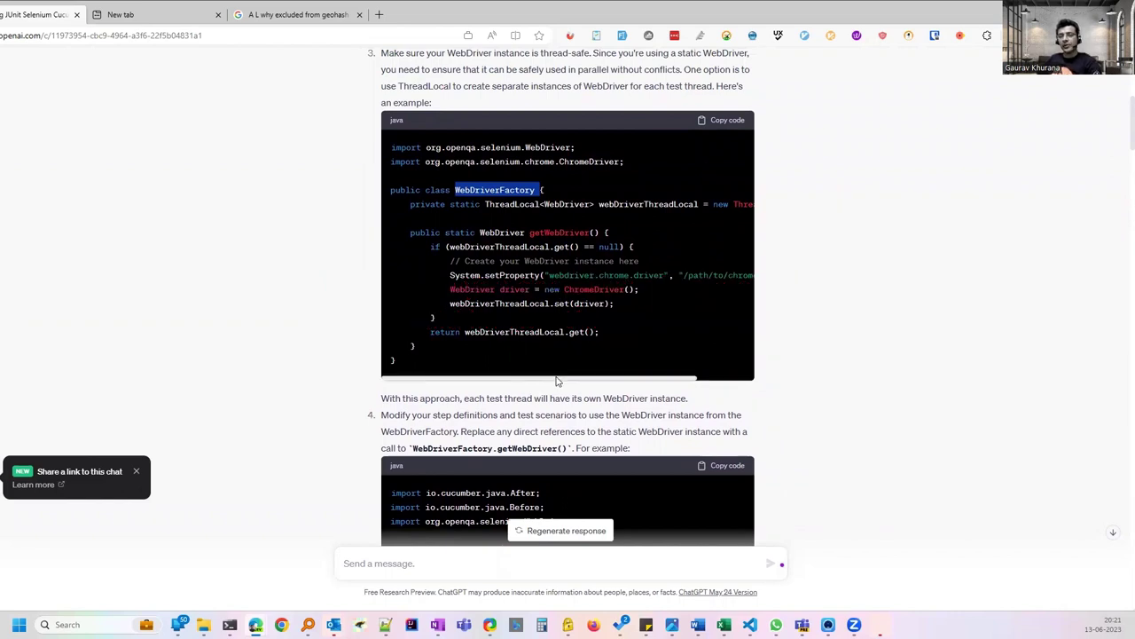
scroll(550, 253, up, 1)
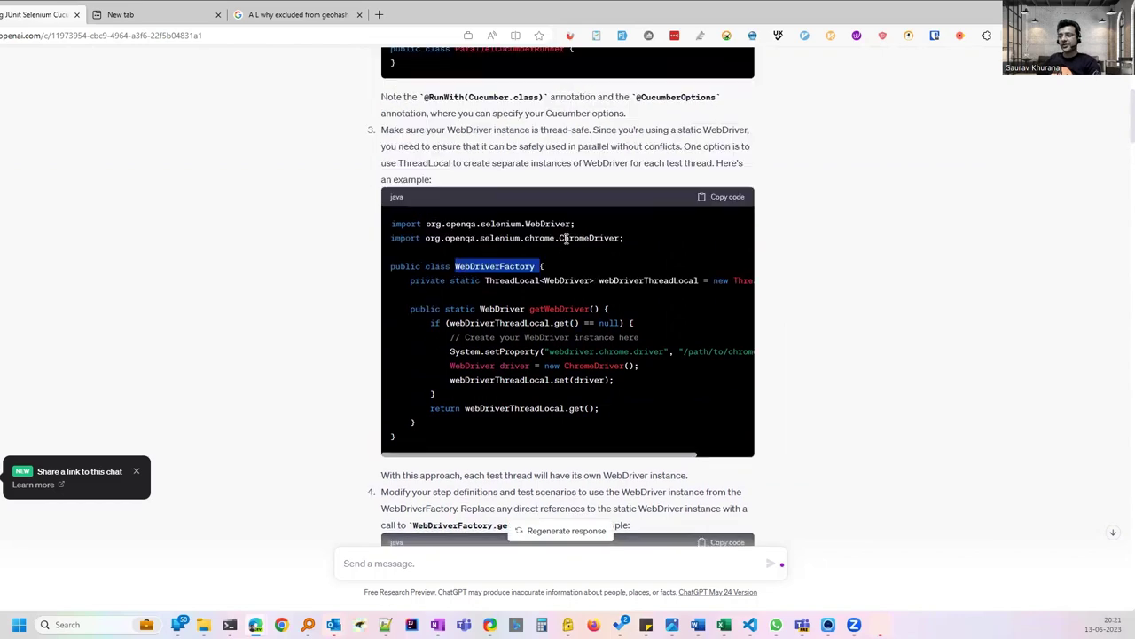
Scroll down to the follow-up question about tests still running sequentially and highlight it.
scroll(475, 325, down, 1)
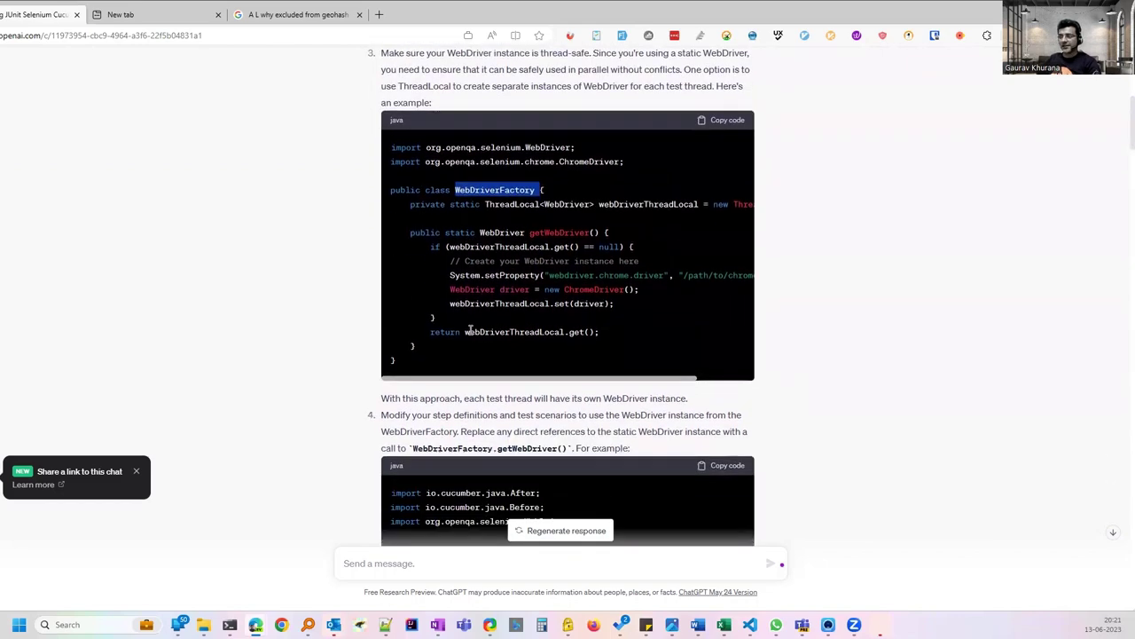
scroll(504, 317, down, 2)
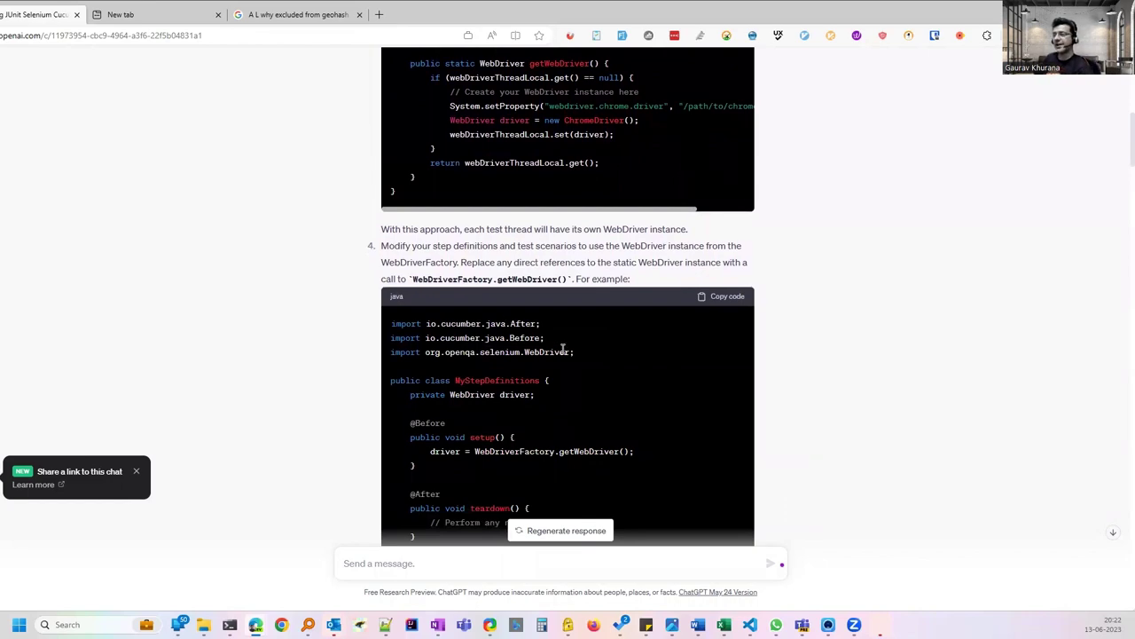
scroll(562, 348, down, 5)
scroll(563, 349, down, 2)
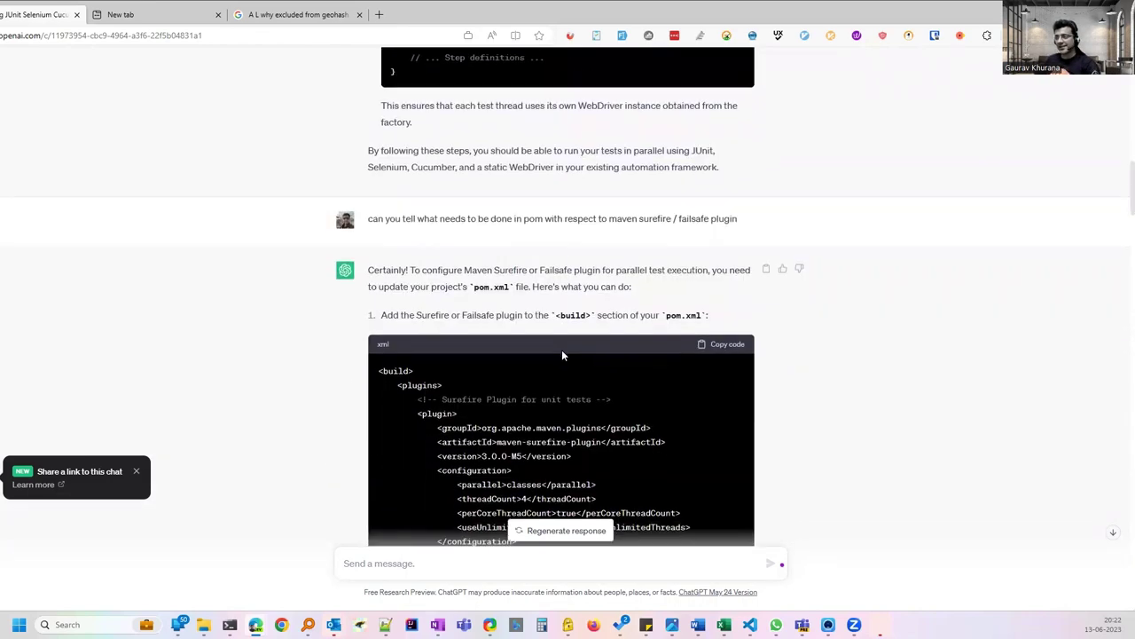
scroll(565, 353, down, 1)
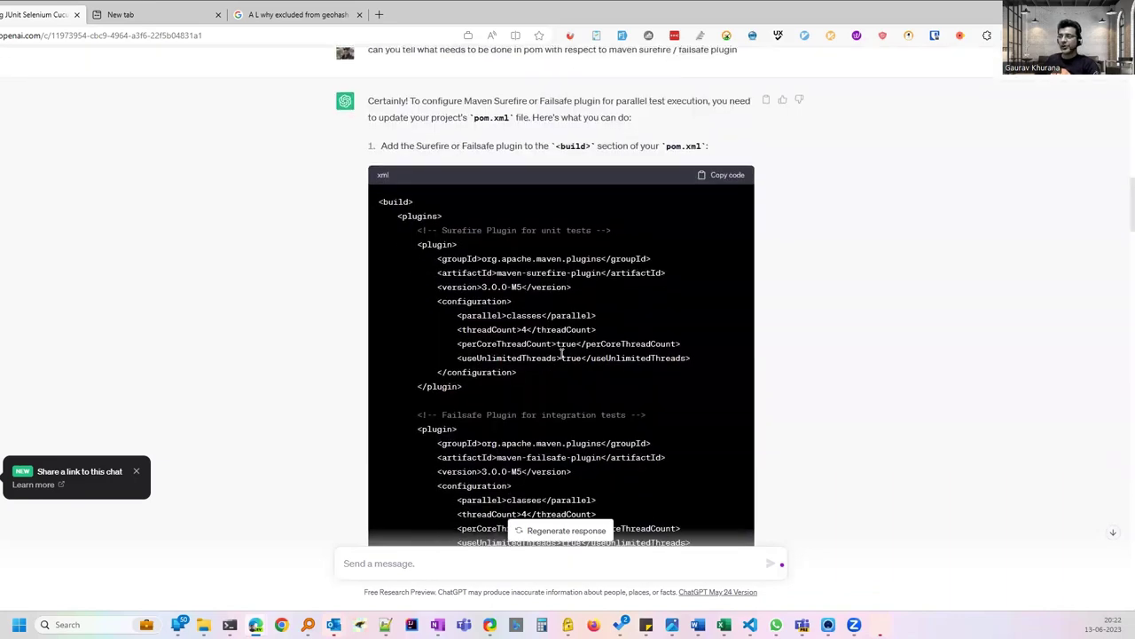
scroll(565, 354, down, 6)
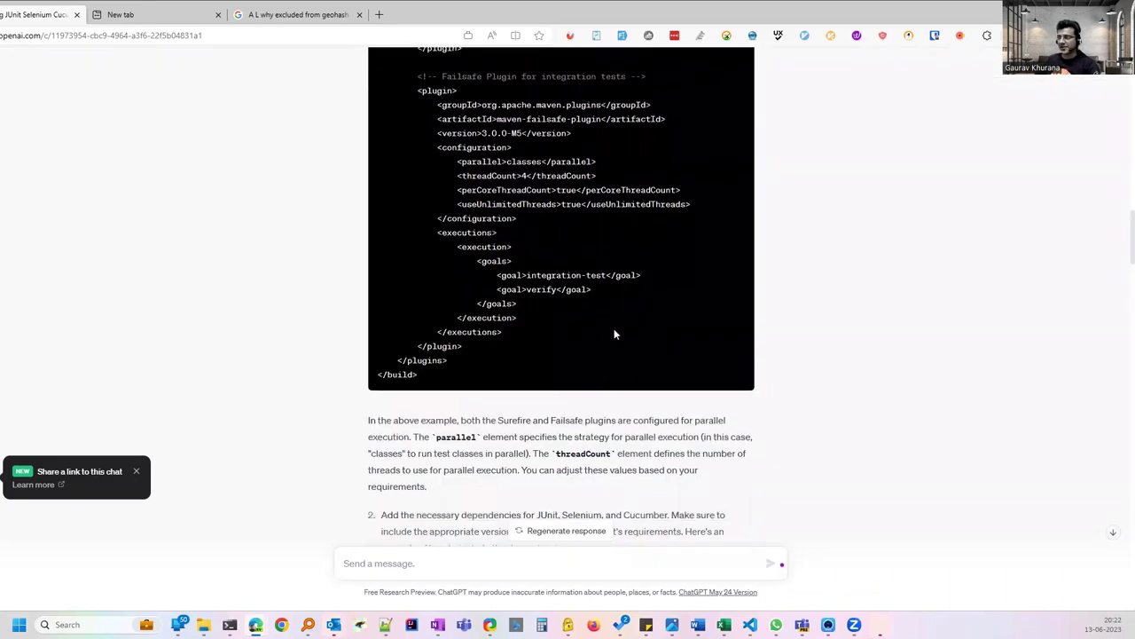
scroll(579, 324, down, 3)
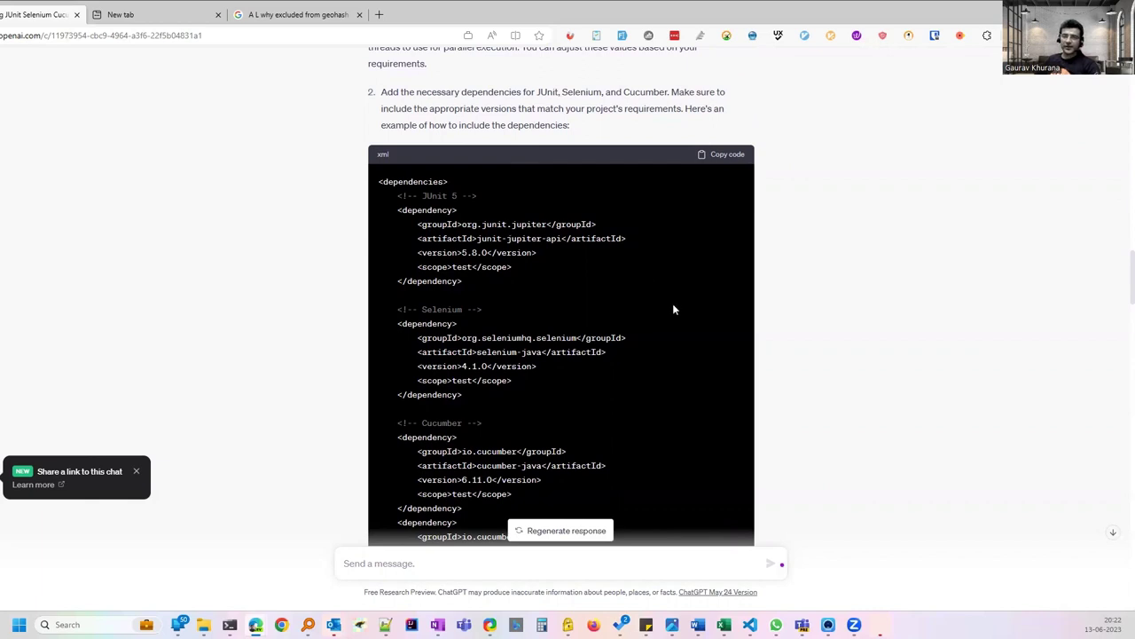
scroll(770, 353, down, 1)
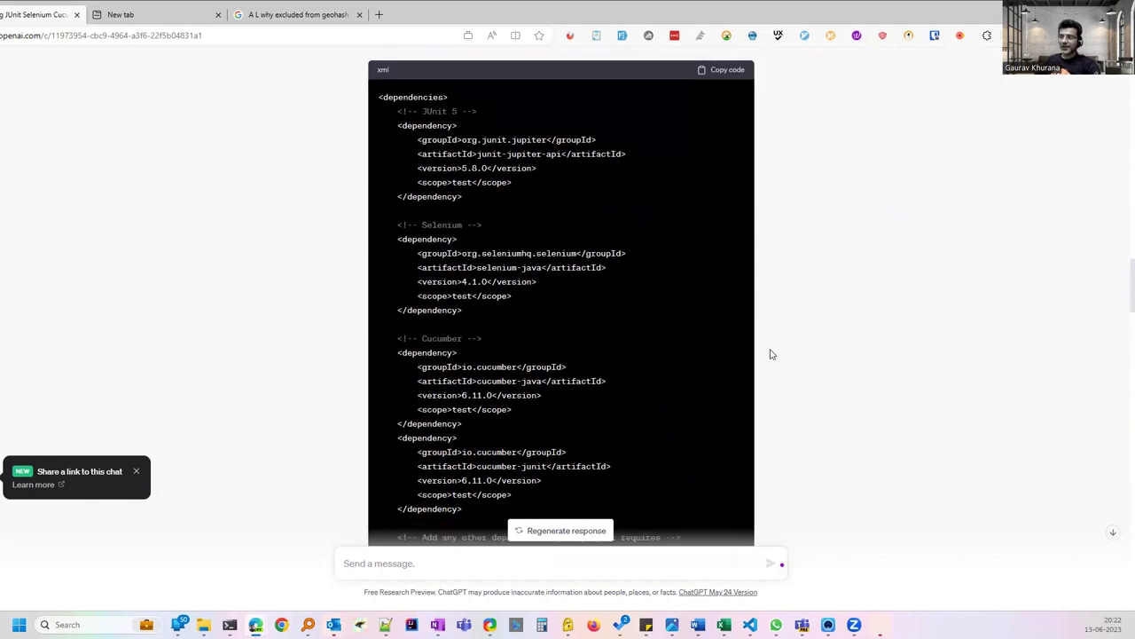
scroll(770, 354, down, 2)
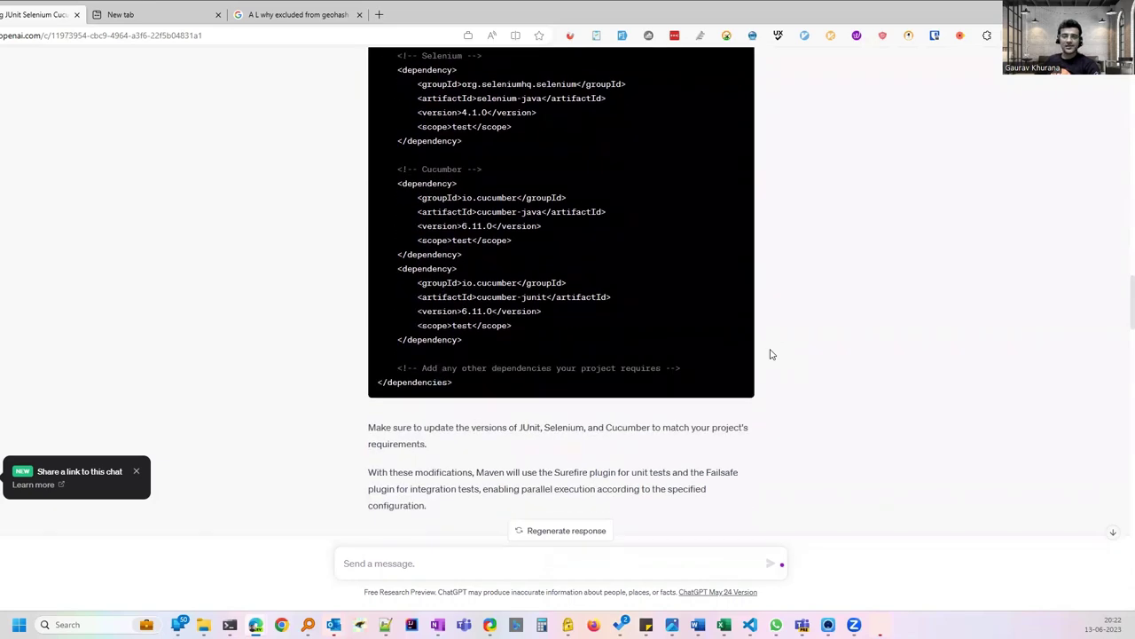
scroll(770, 354, down, 2)
scroll(770, 354, down, 7)
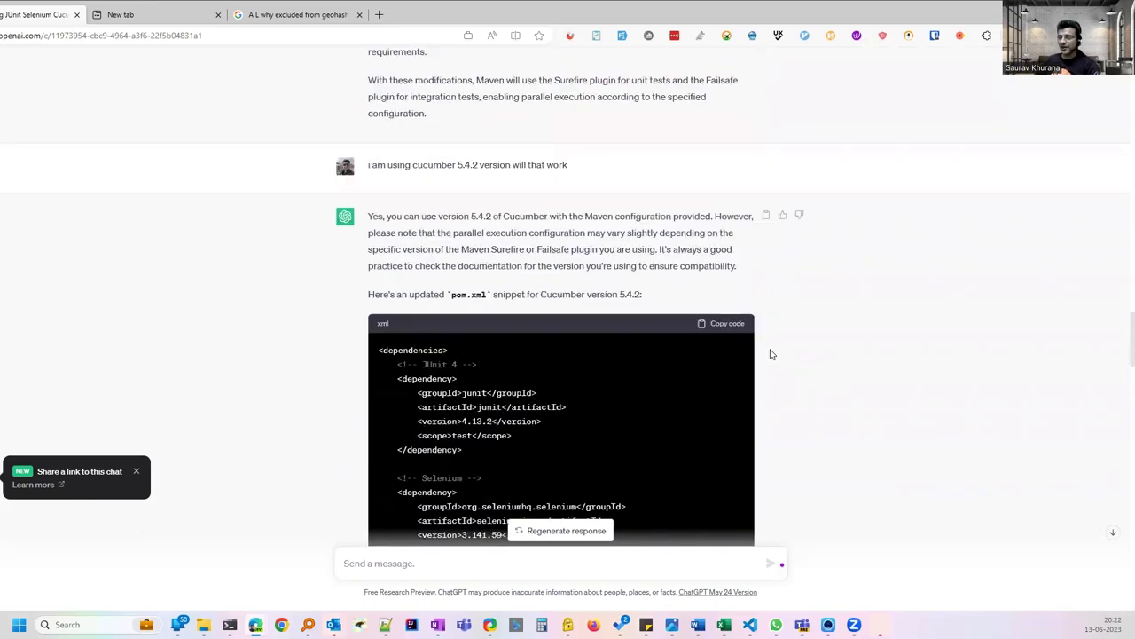
scroll(772, 353, down, 2)
drag(570, 458, 373, 463)
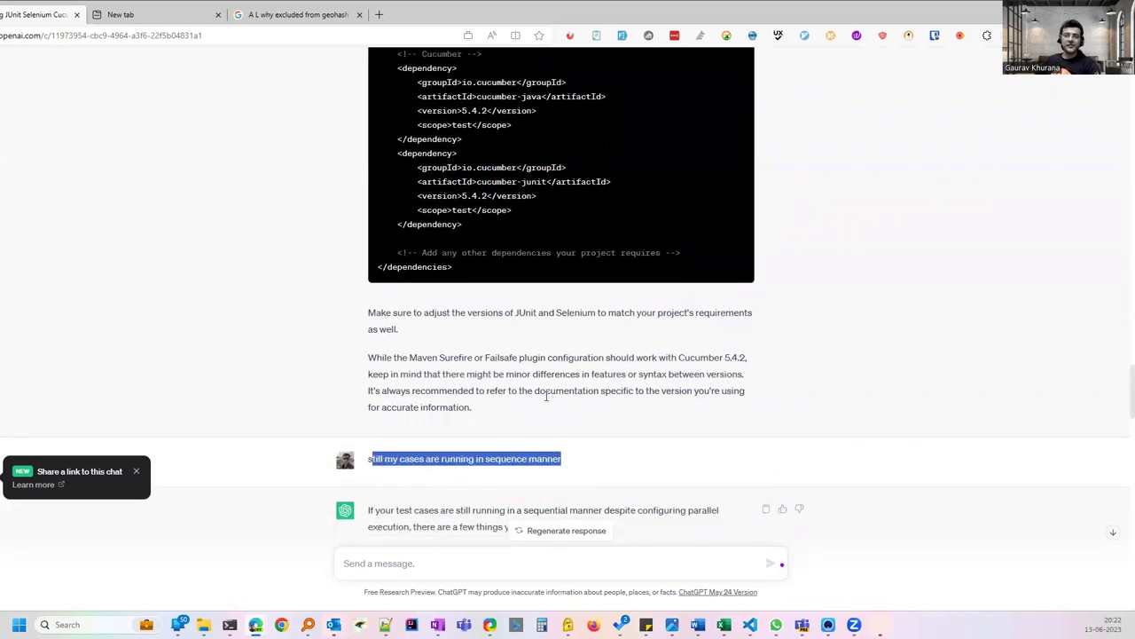
Scroll to the final reply with the mvn test block using Surefire or Failsafe.
scroll(562, 359, down, 7)
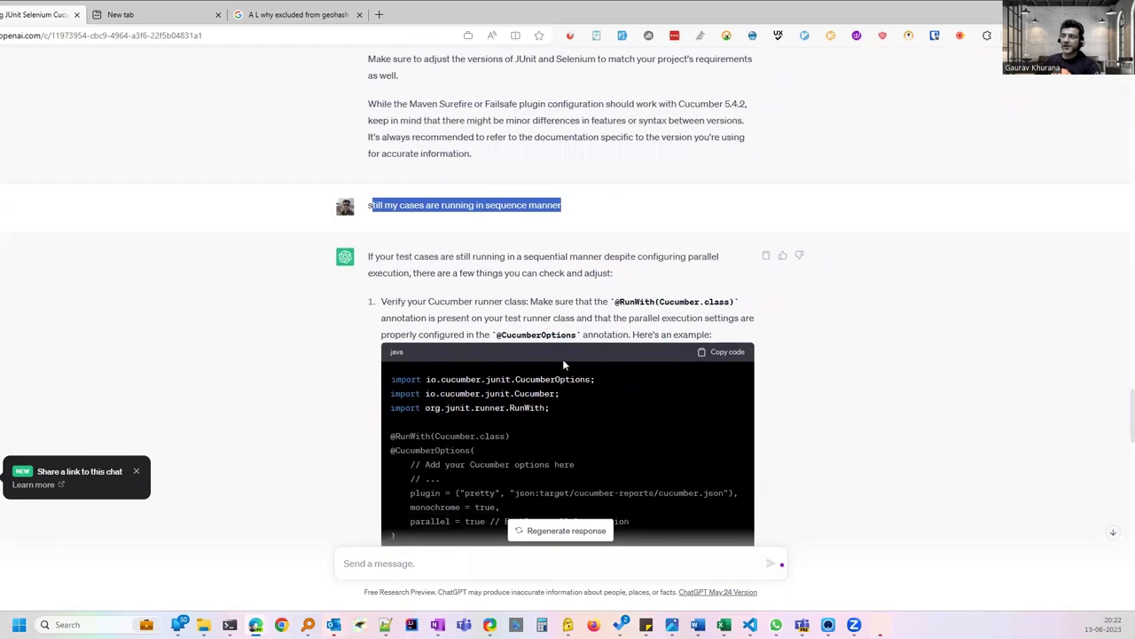
scroll(562, 364, down, 2)
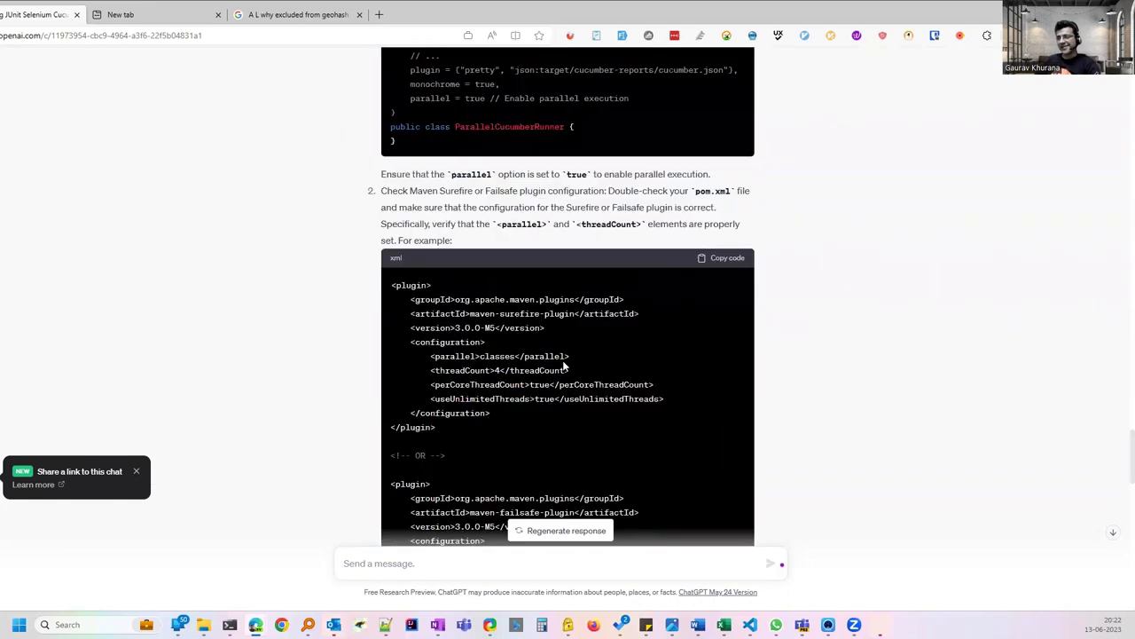
scroll(563, 364, down, 6)
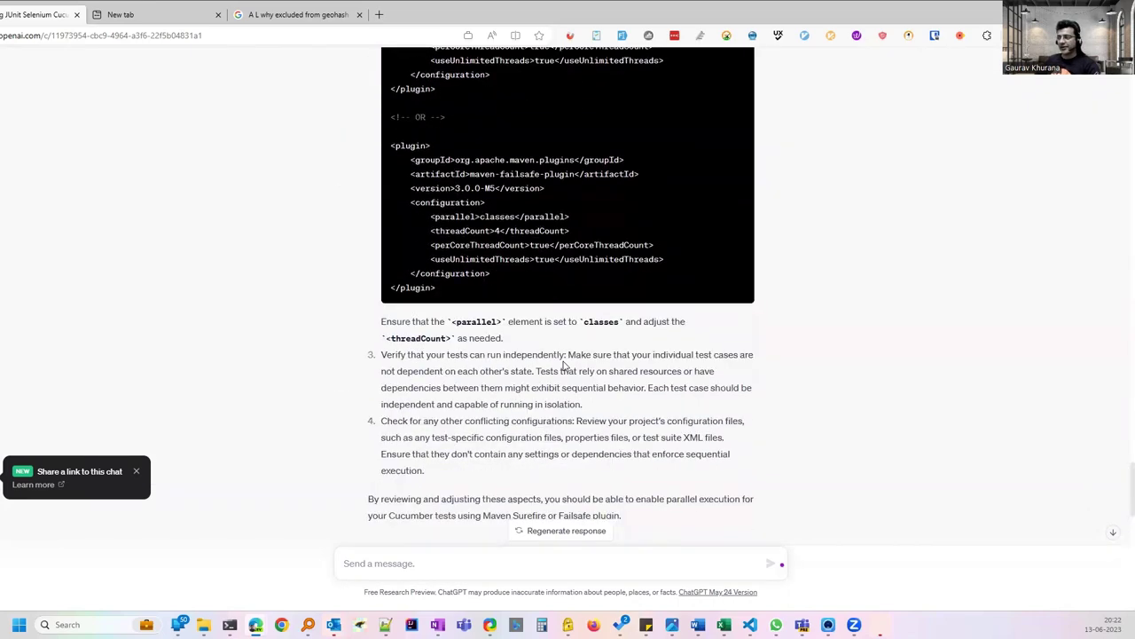
scroll(563, 366, down, 6)
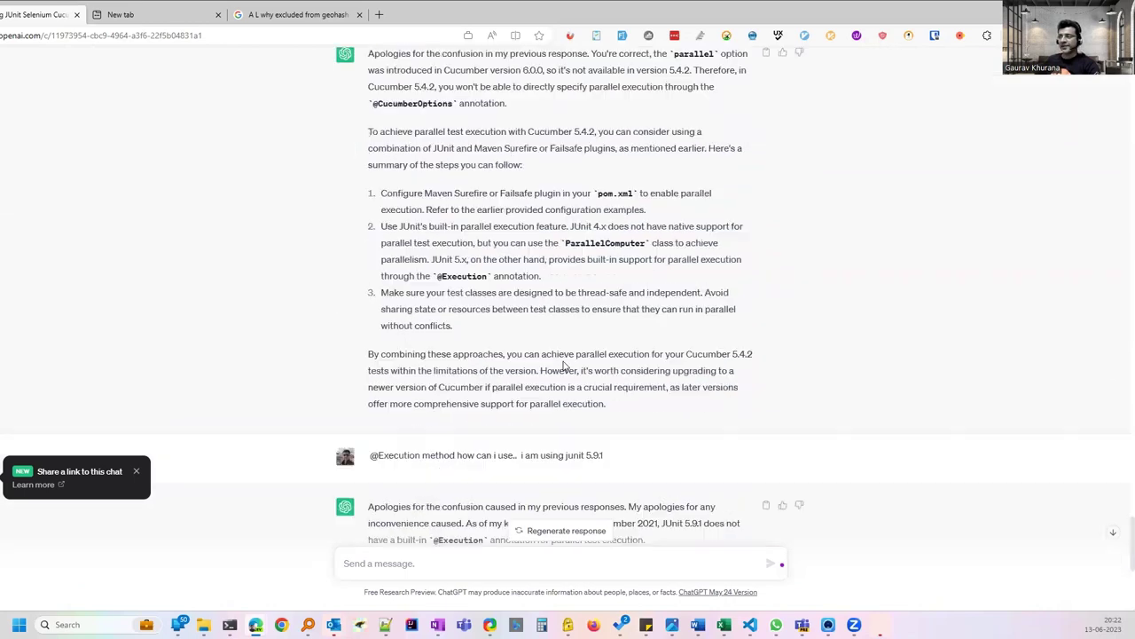
scroll(603, 411, down, 4)
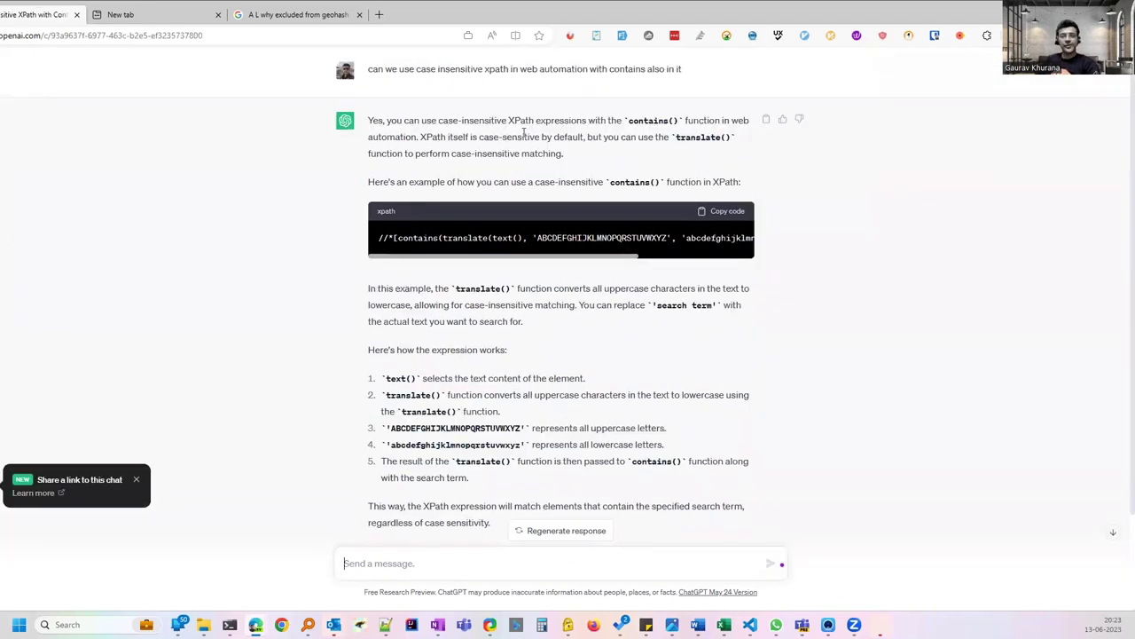
Copy the case-insensitive contains() XPath expression from its code block.
drag(510, 259, 619, 257)
click(545, 263)
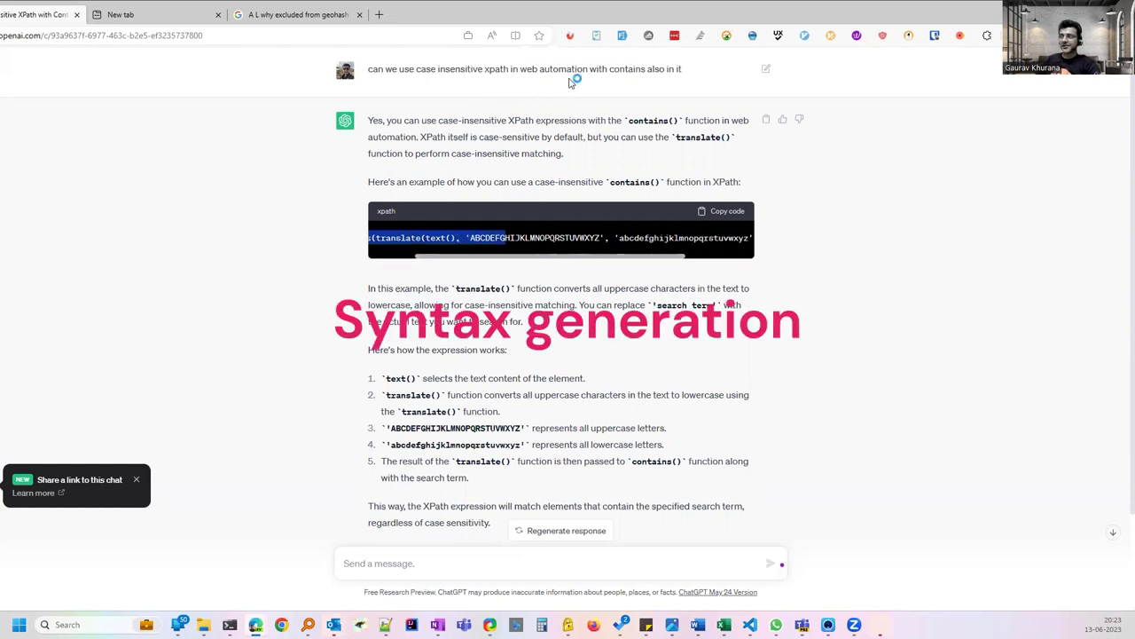
scroll(534, 267, down, 1)
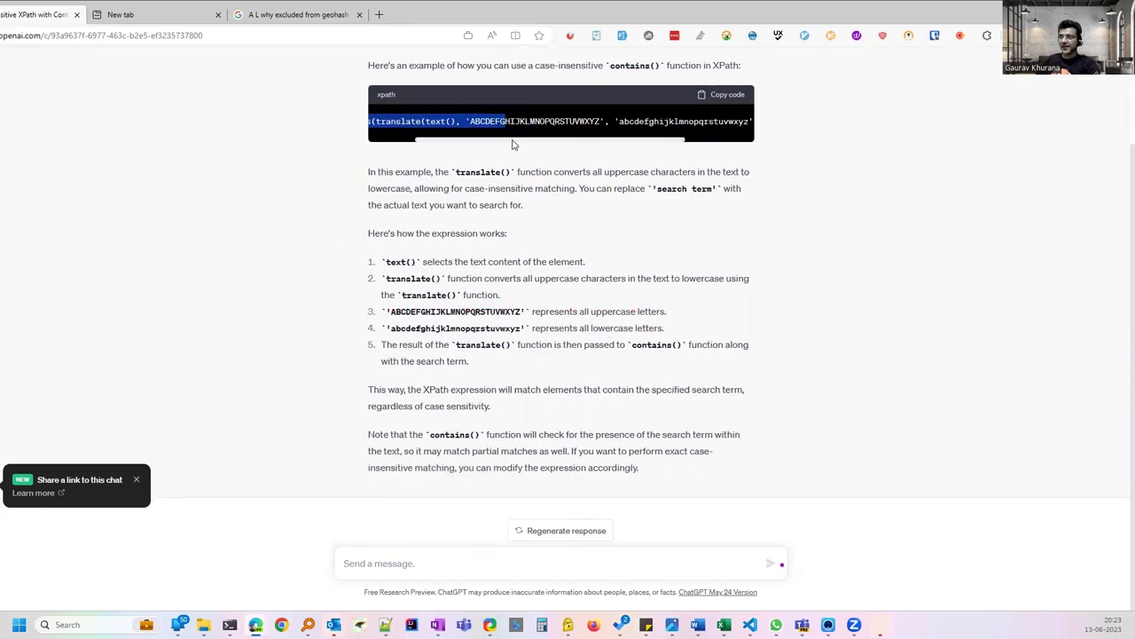
drag(514, 142, 467, 142)
scroll(612, 222, up, 1)
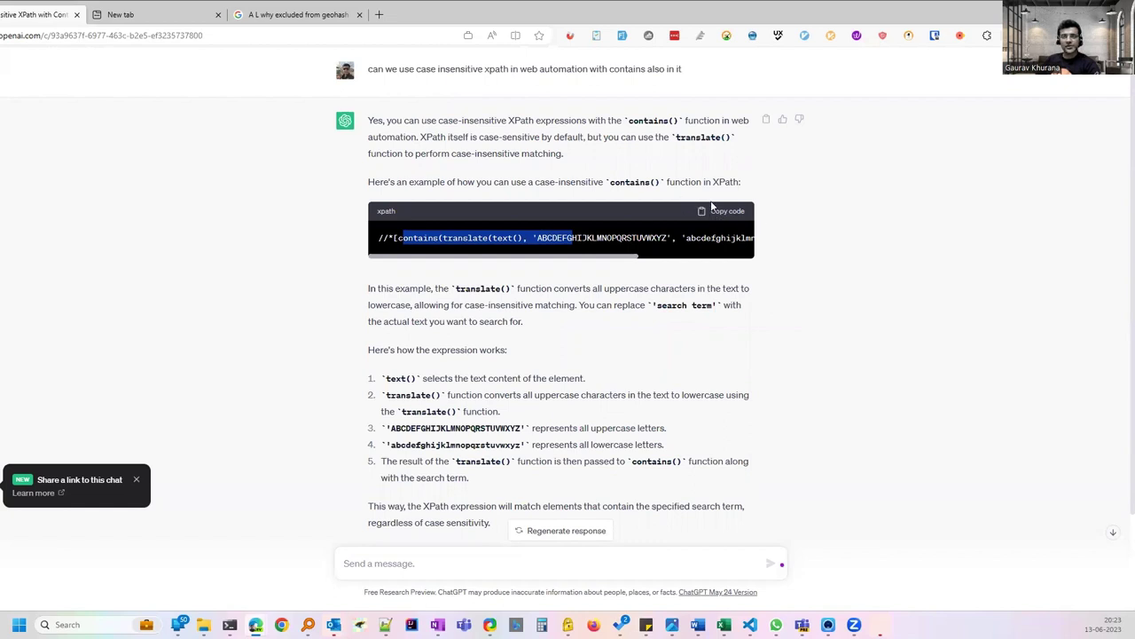
click(716, 212)
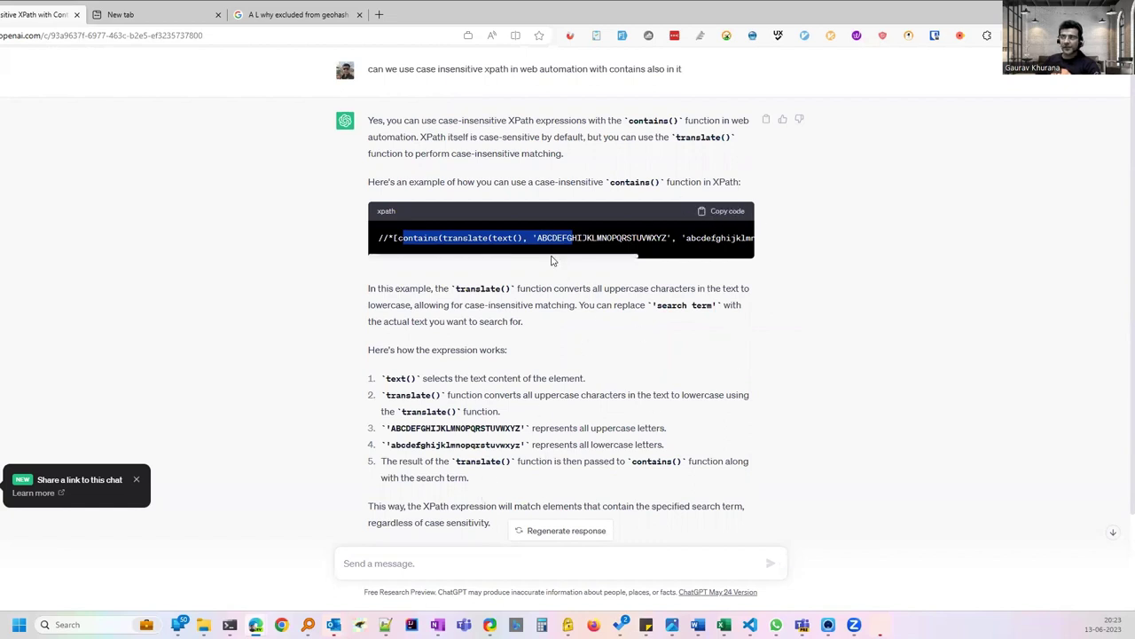
drag(551, 260, 416, 249)
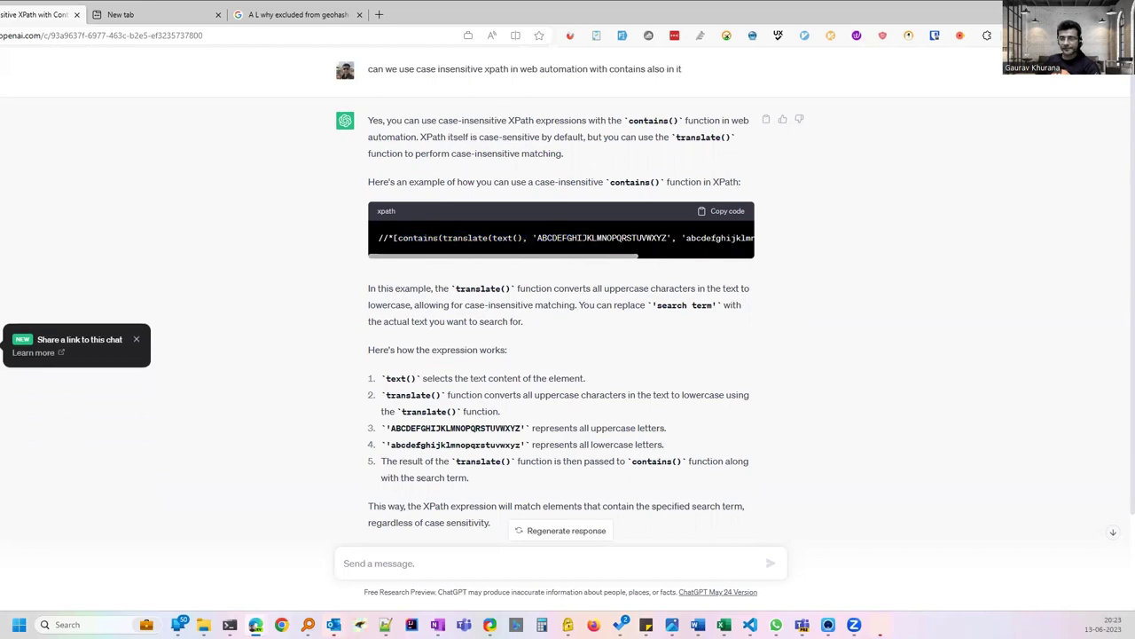
scroll(543, 342, up, 5)
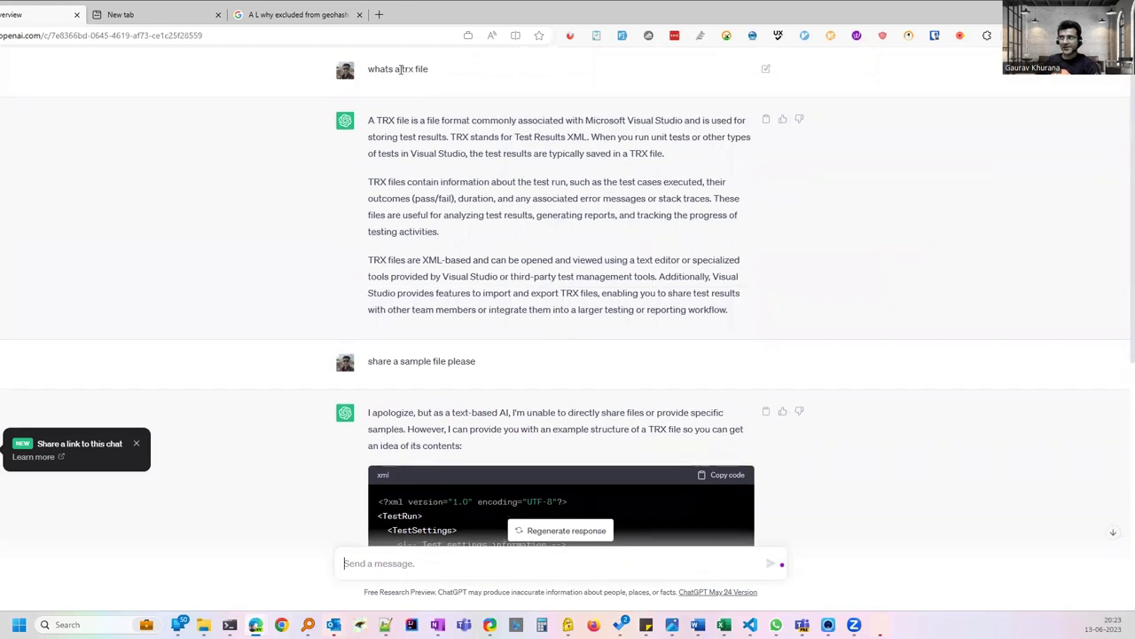
Highlight 'trx file', 'Microsoft Visual Studio' and the sample-file request, then scroll to the XML sample.
drag(400, 70, 429, 69)
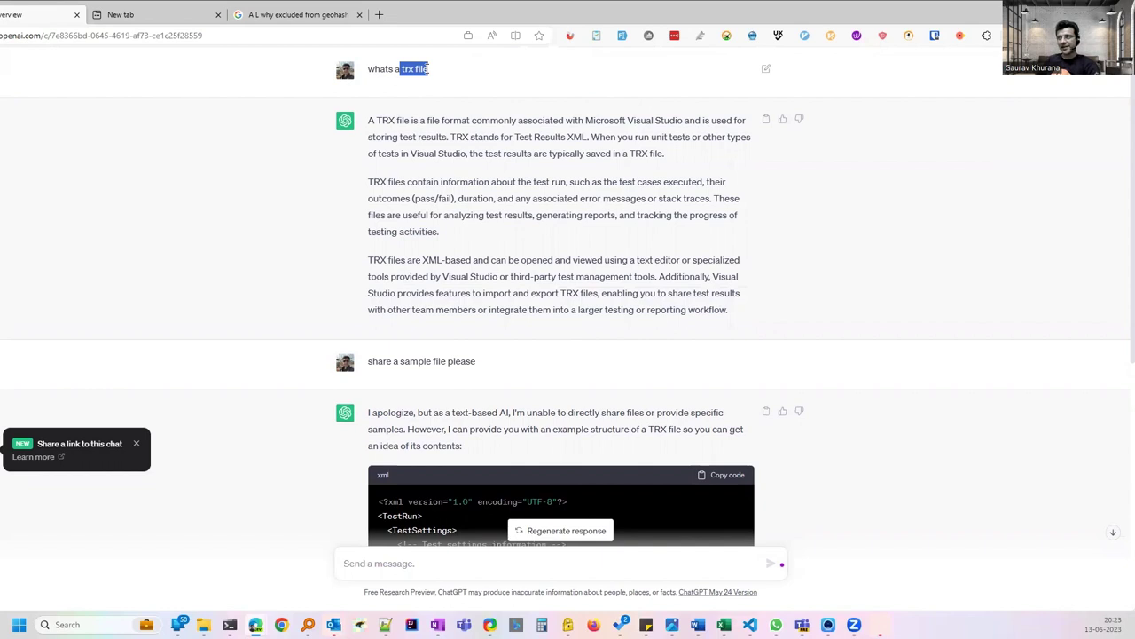
drag(584, 120, 684, 121)
drag(430, 71, 374, 80)
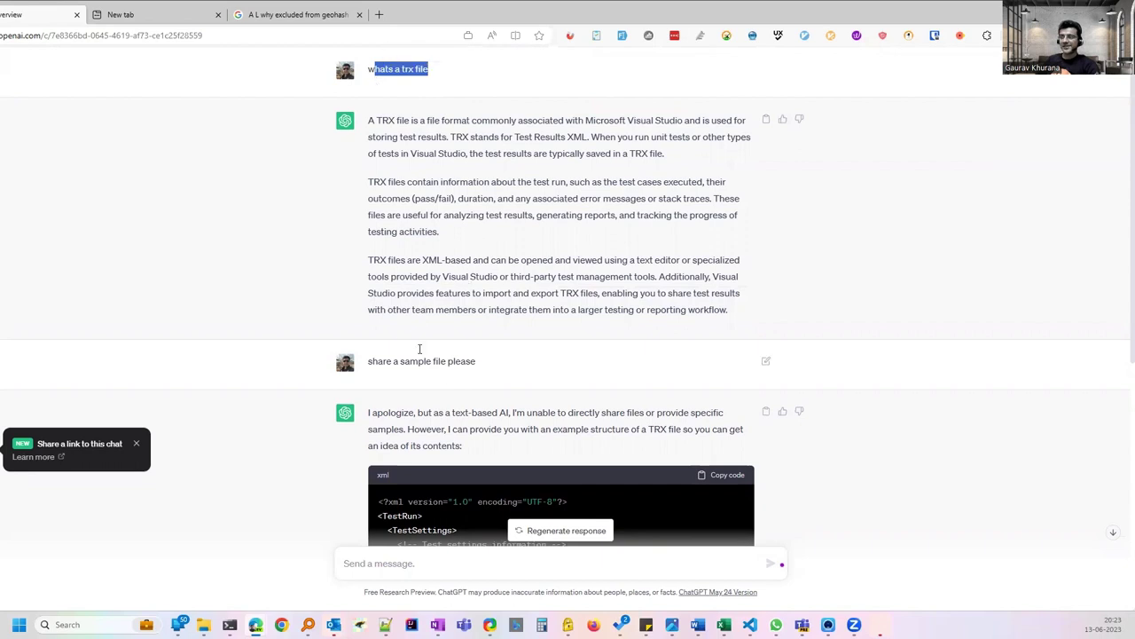
drag(487, 367, 370, 375)
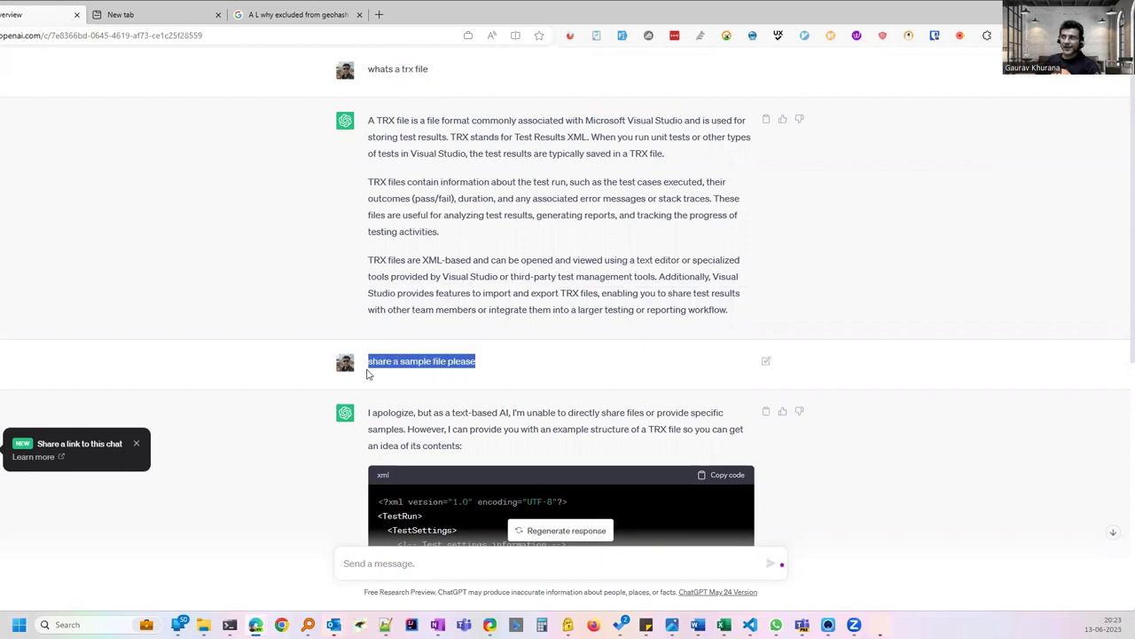
double_click(409, 68)
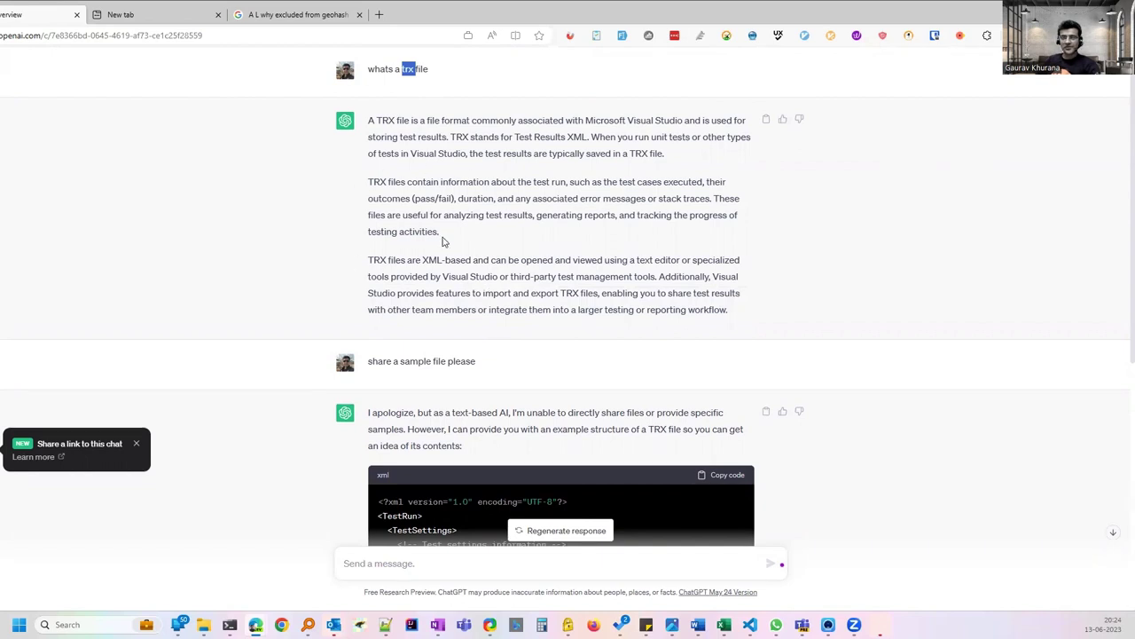
drag(485, 366, 370, 361)
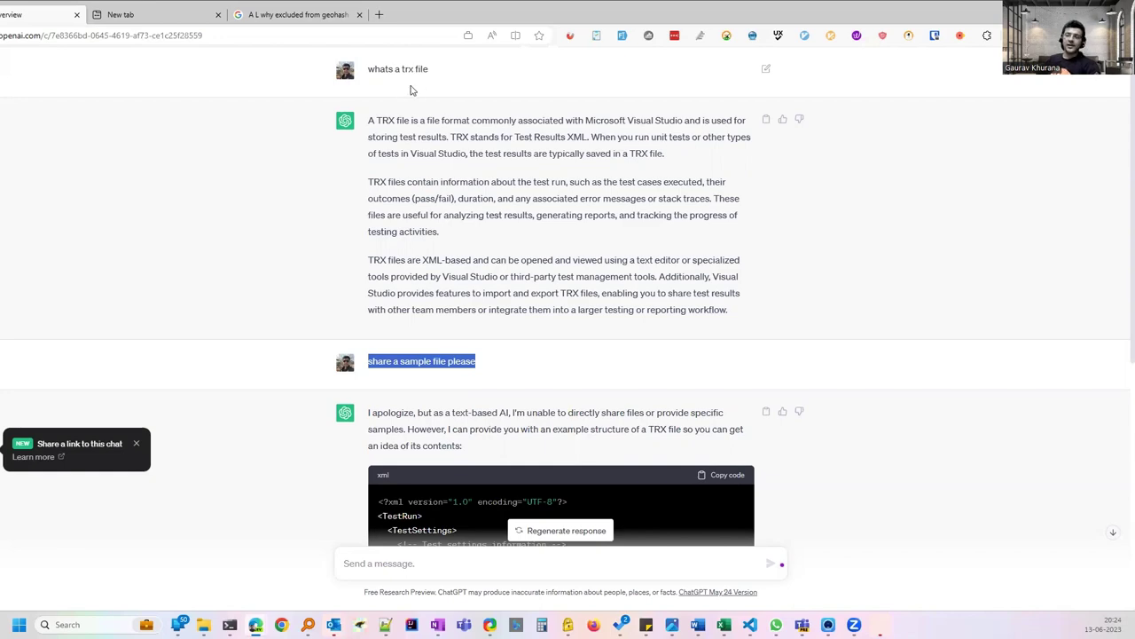
scroll(532, 255, down, 3)
scroll(529, 260, down, 1)
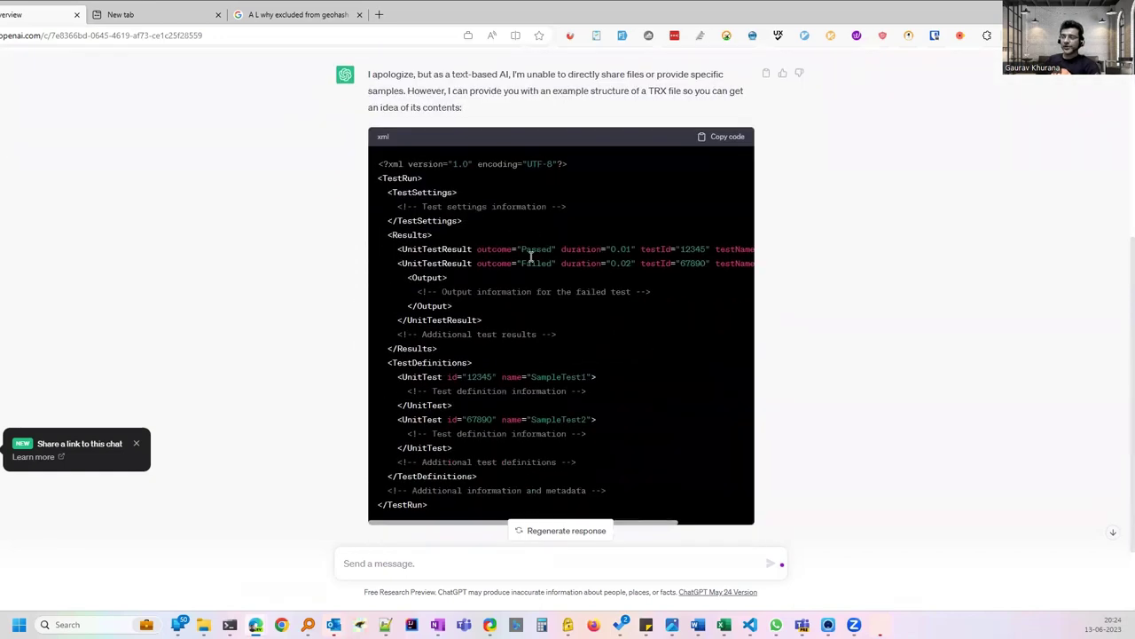
scroll(531, 256, down, 1)
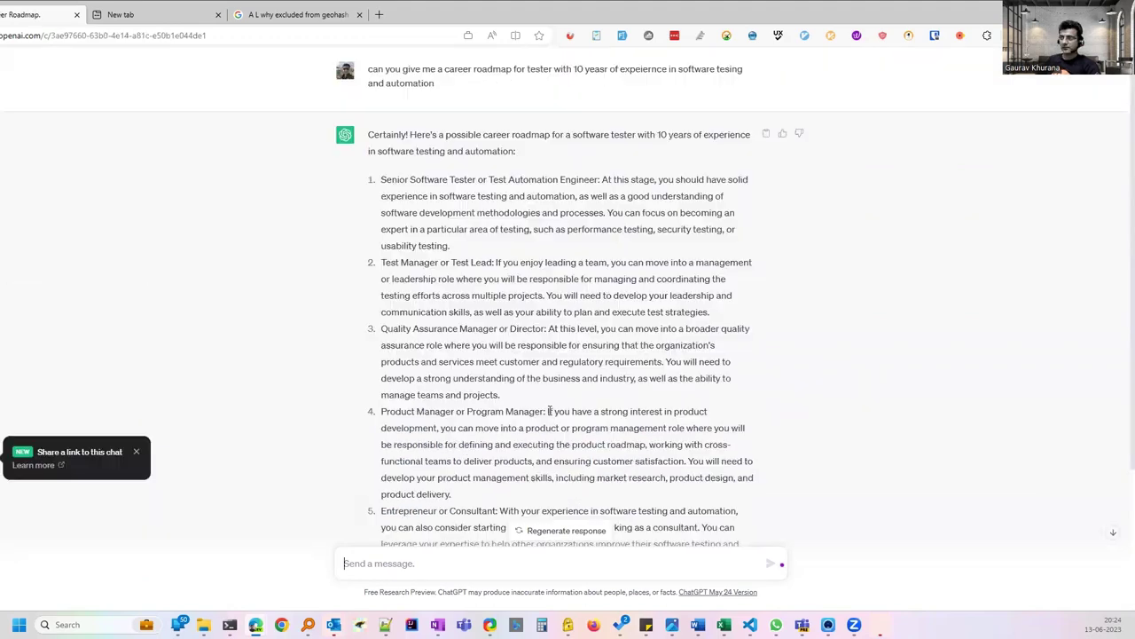
Highlight 'career roadmap' in the software tester prompt.
scroll(545, 405, down, 2)
scroll(258, 205, up, 3)
drag(444, 69, 513, 69)
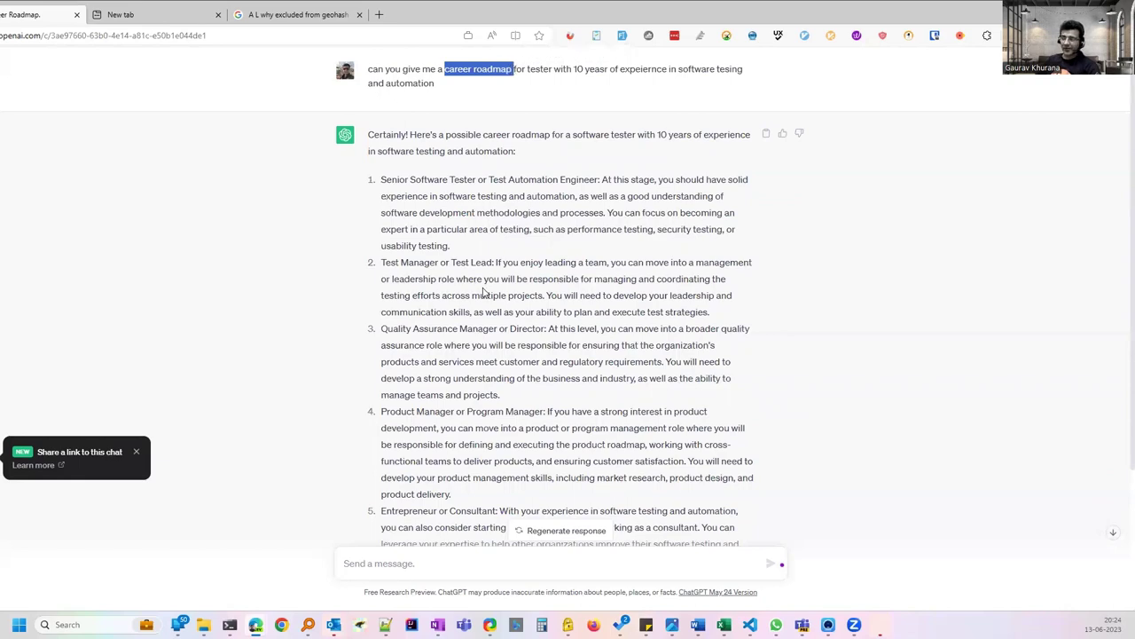
scroll(490, 296, down, 2)
scroll(492, 294, up, 2)
Highlight the Senior Software Tester, Test Manager, QA Manager and Program Manager role headings.
drag(387, 180, 564, 182)
click(414, 264)
drag(385, 262, 466, 263)
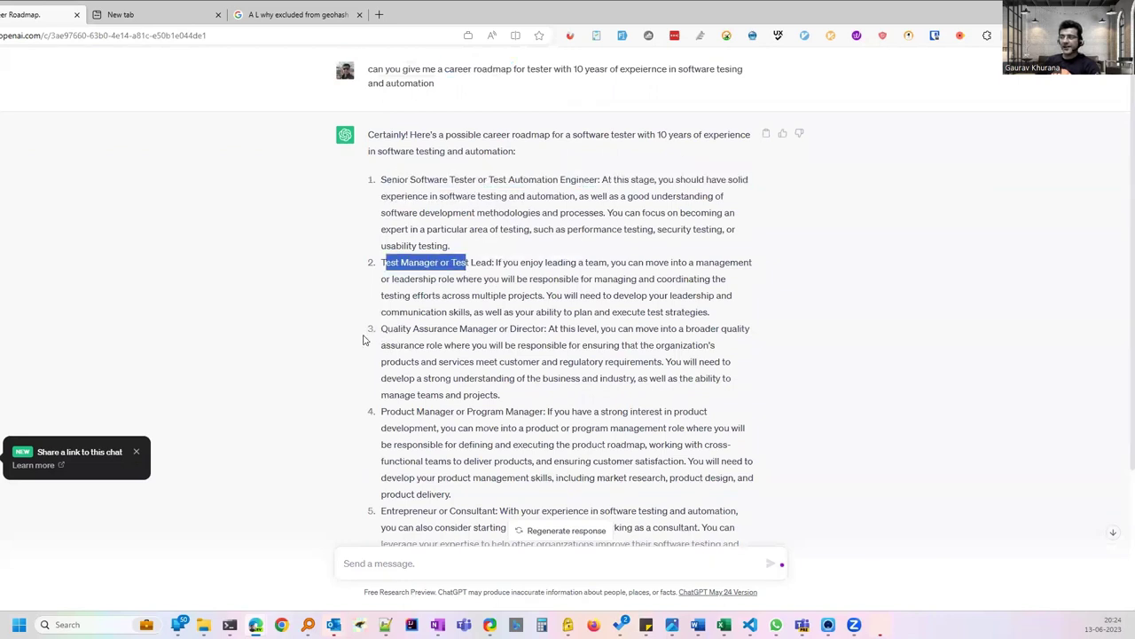
drag(380, 331, 468, 332)
drag(466, 411, 535, 413)
Highlight the whole career roadmap prompt, then open the Maven-to-Java-11 conversation.
scroll(523, 429, down, 2)
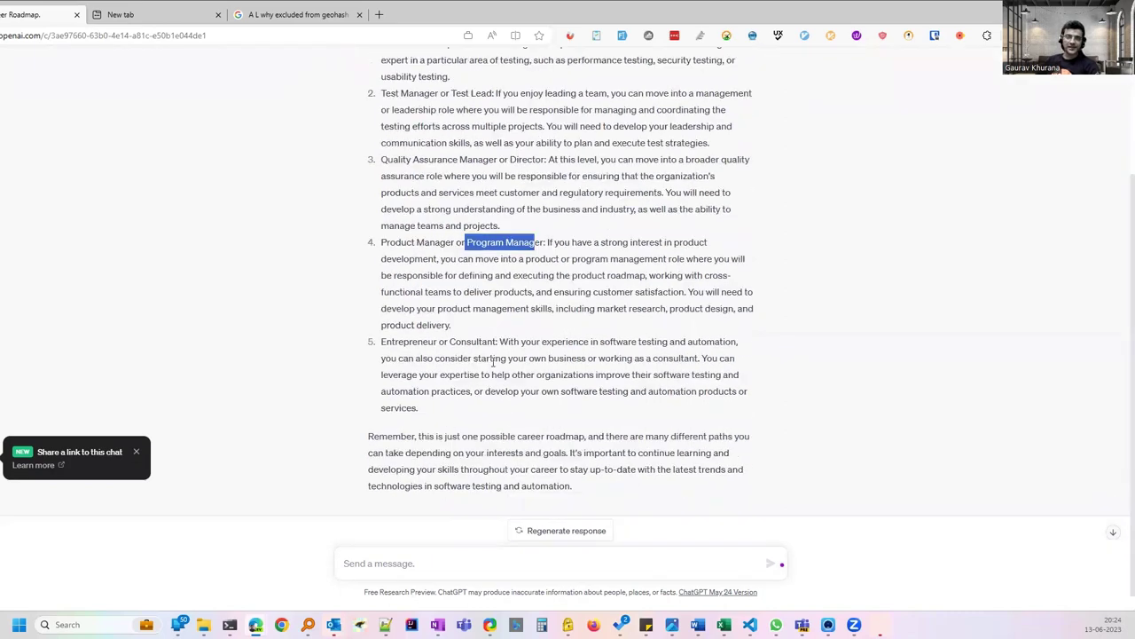
scroll(453, 307, up, 2)
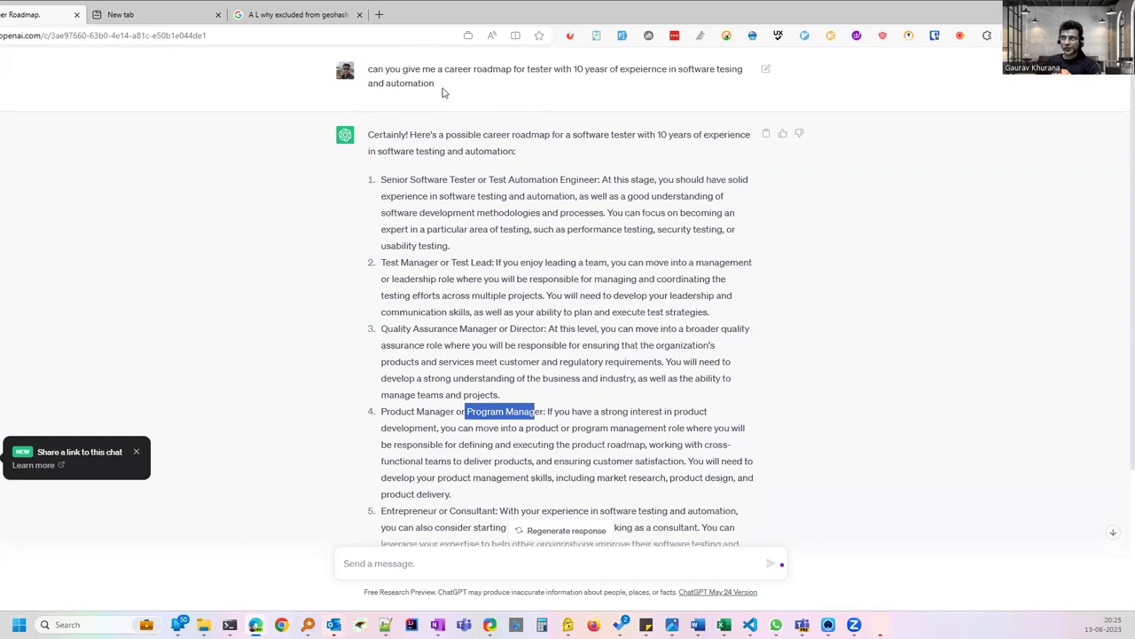
drag(443, 92, 368, 76)
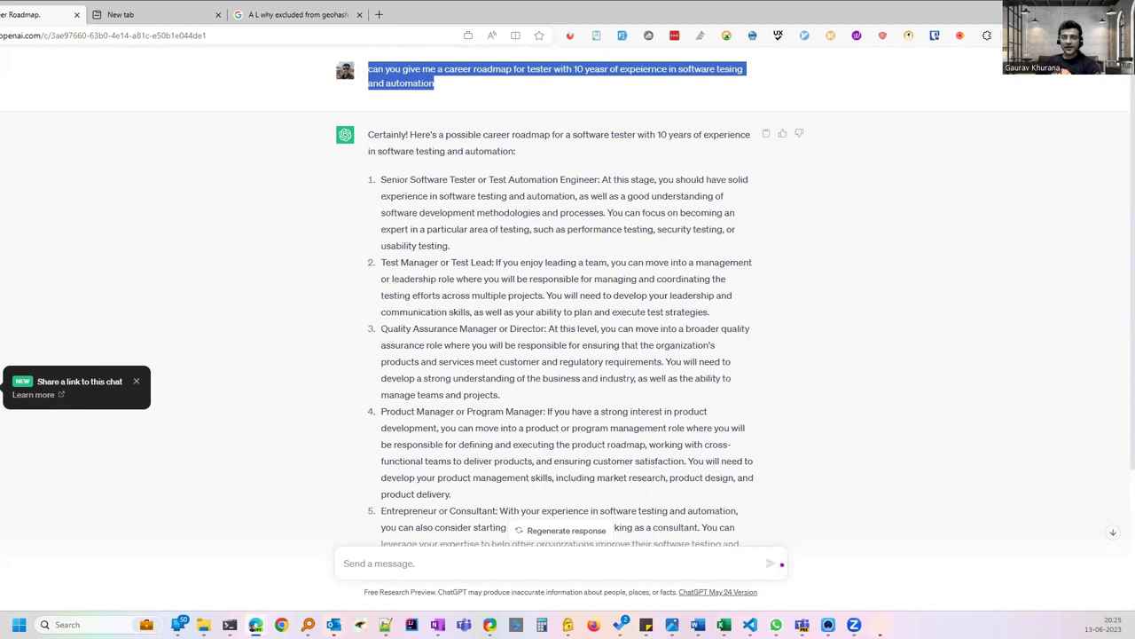
click(1, 417)
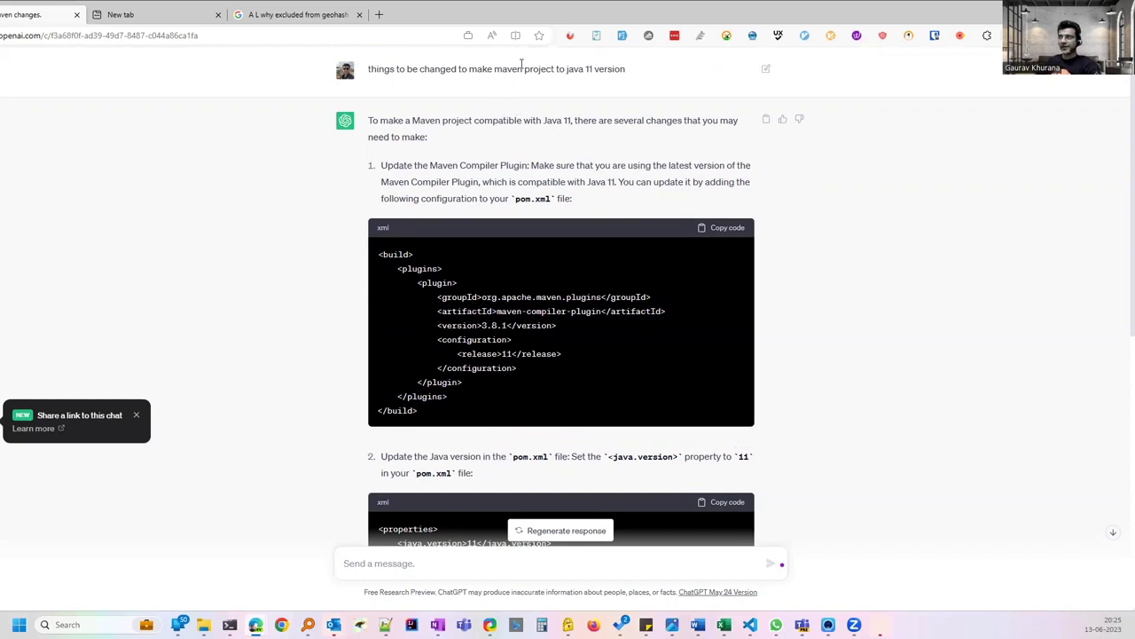
Highlight the Java 11 question and the build configuration code, then open the SLF4J providers chat.
drag(376, 71, 639, 96)
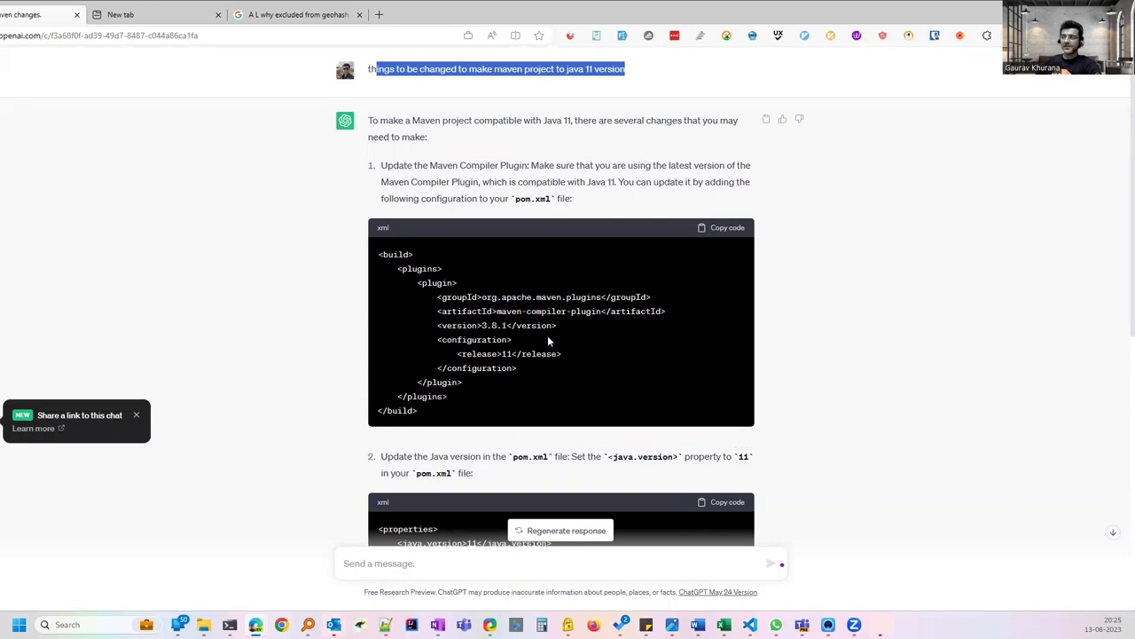
scroll(550, 337, down, 1)
scroll(619, 370, down, 5)
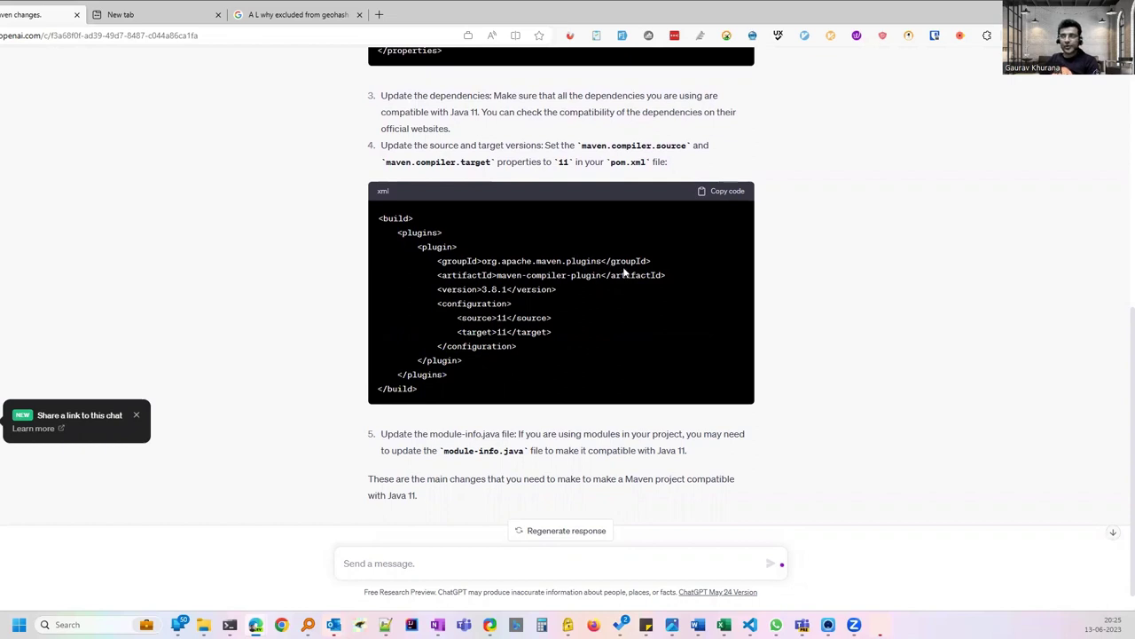
drag(438, 398, 379, 219)
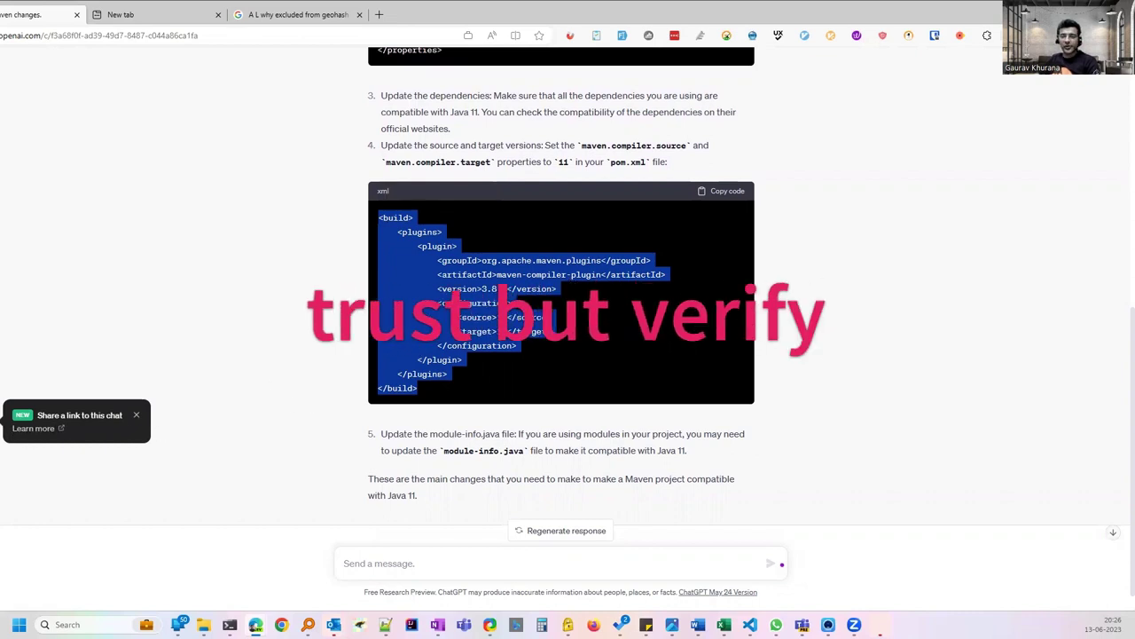
click(9, 178)
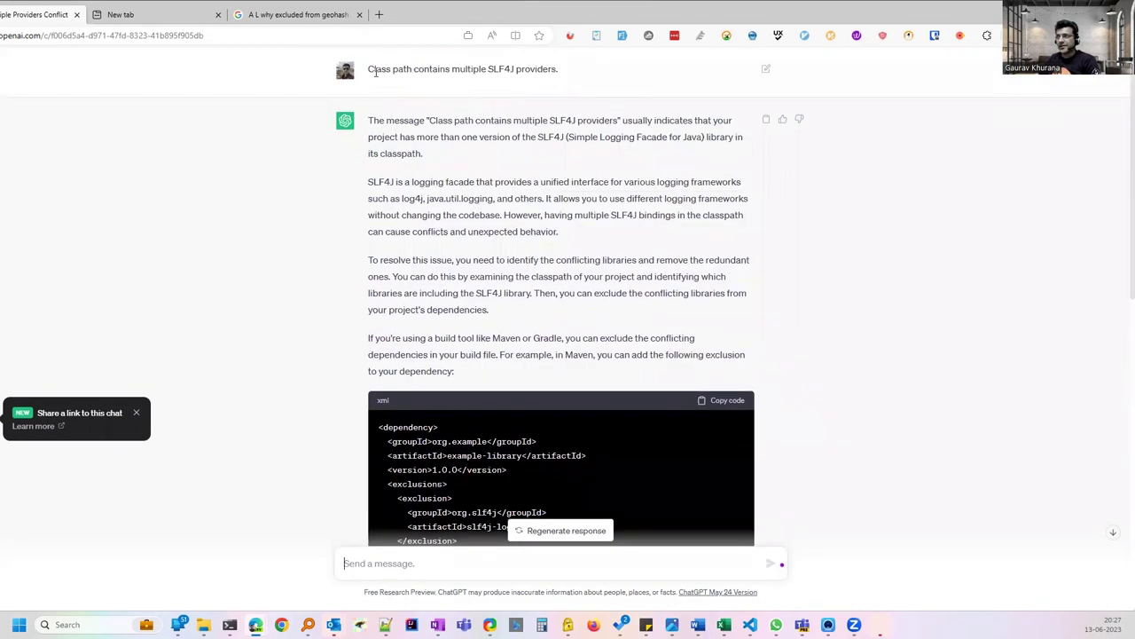
drag(367, 69, 568, 69)
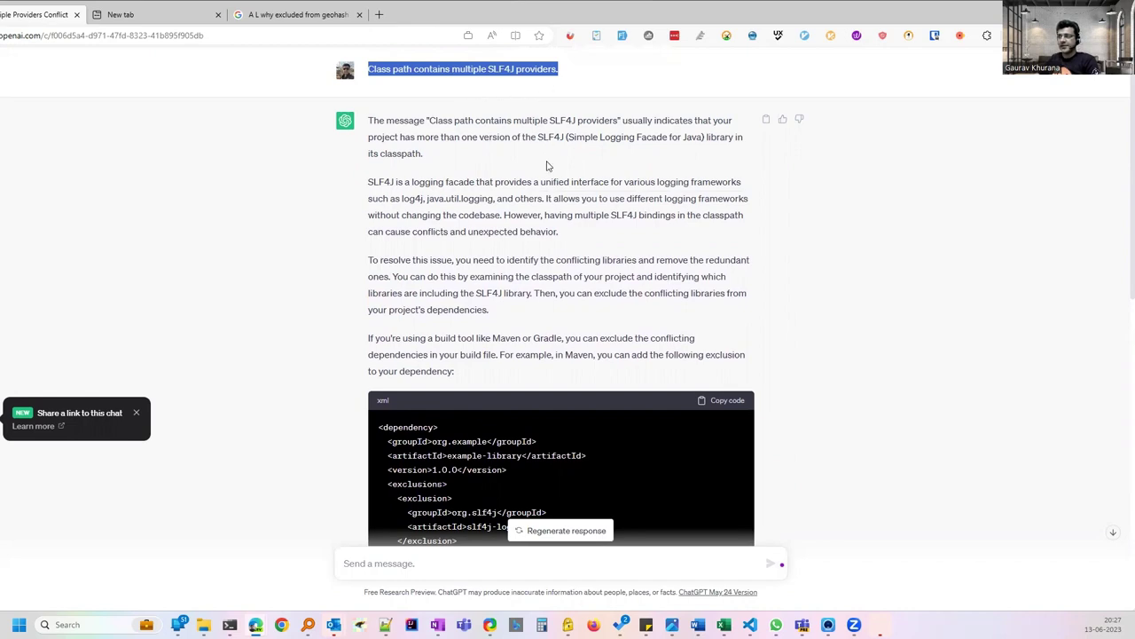
scroll(526, 248, down, 1)
scroll(527, 249, down, 5)
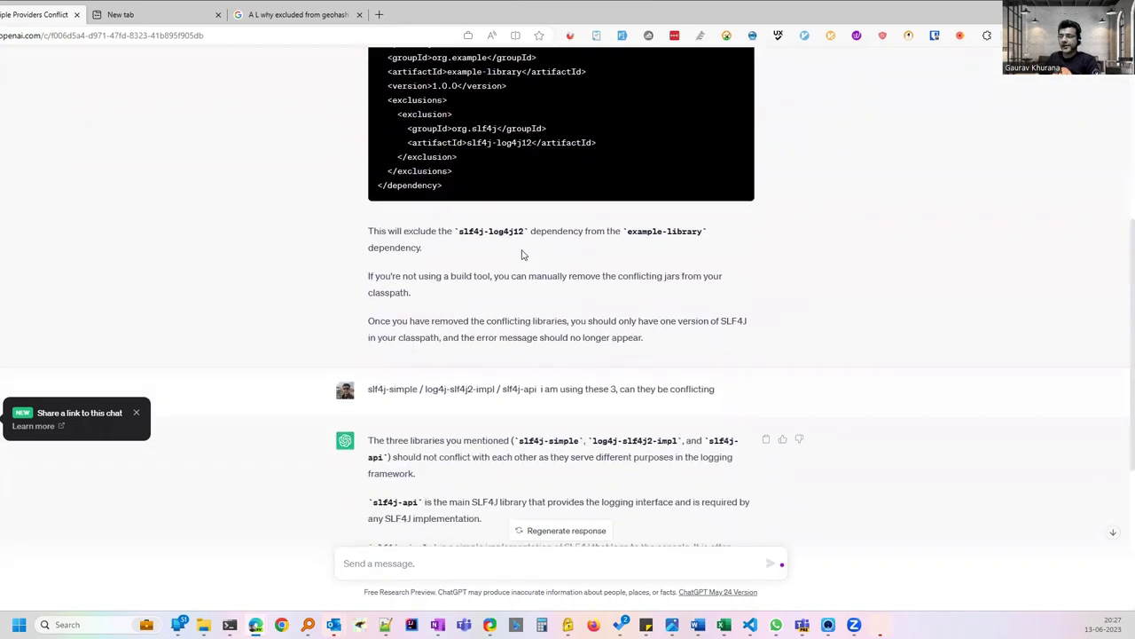
scroll(525, 257, down, 1)
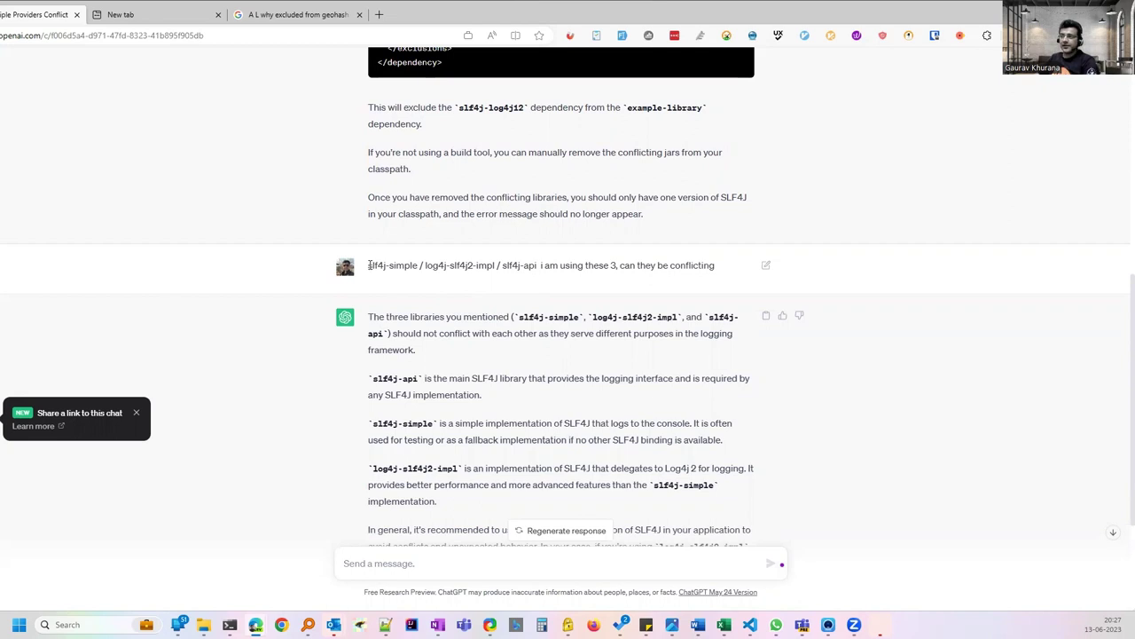
drag(369, 265, 539, 267)
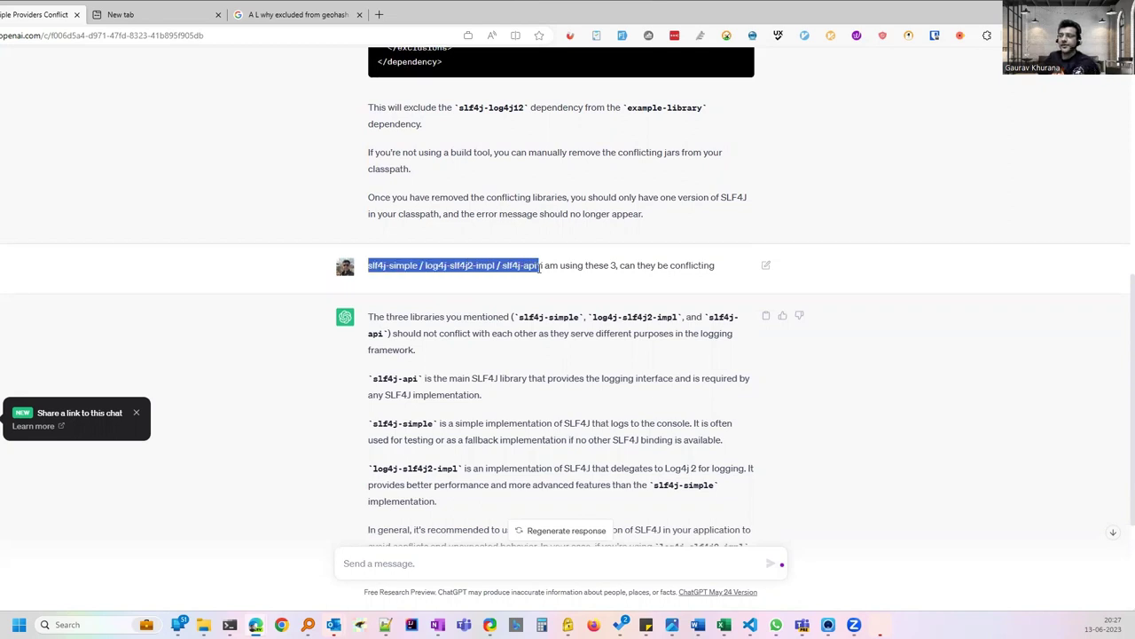
scroll(529, 398, down, 2)
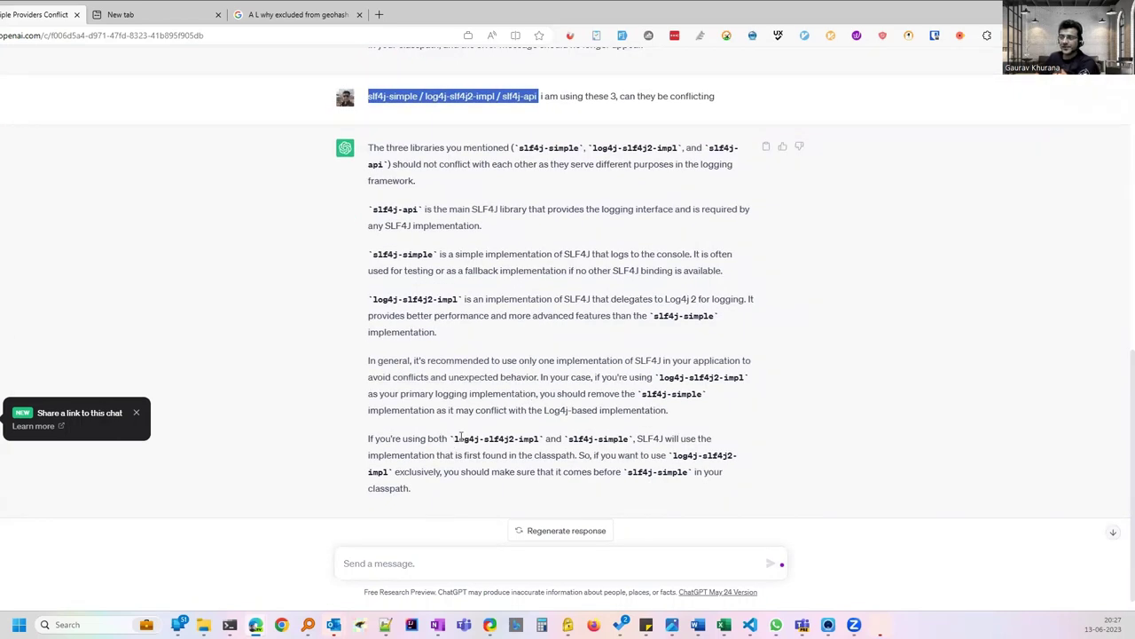
drag(456, 439, 579, 456)
click(625, 464)
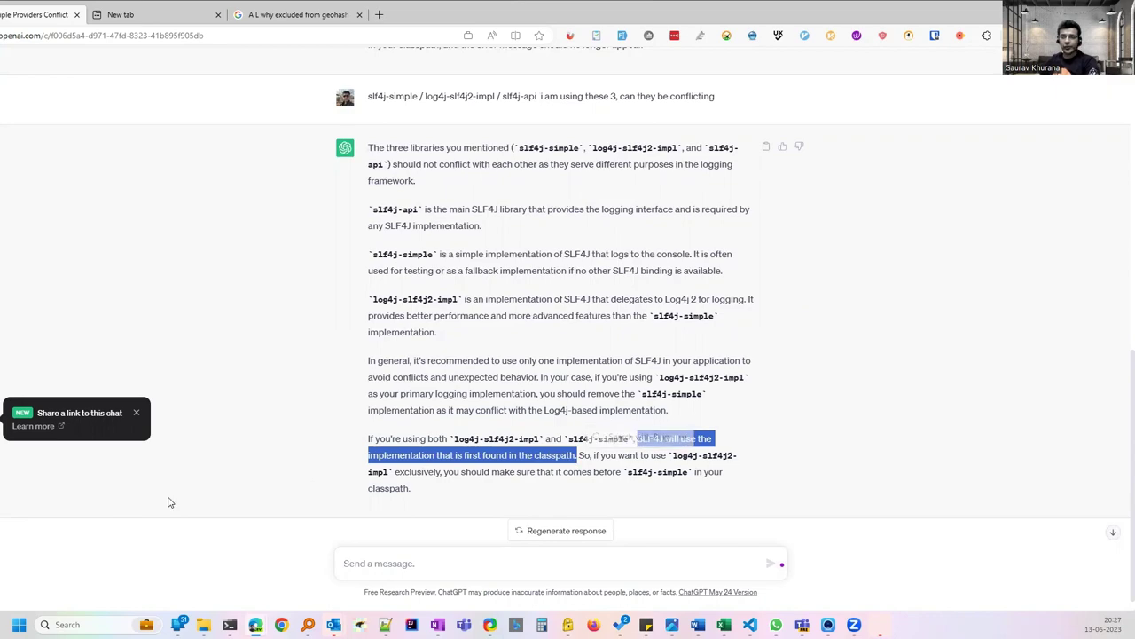
scroll(474, 332, up, 5)
Scroll through the 415 error chat, highlighting 'Accept header' in the follow-up question.
scroll(502, 341, up, 3)
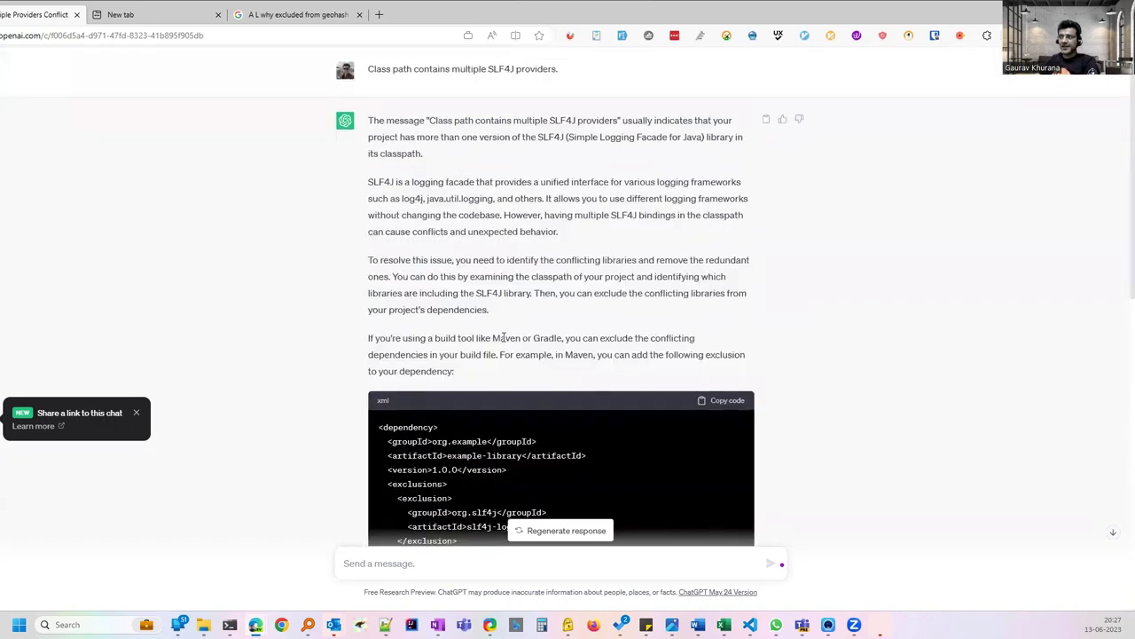
scroll(506, 338, down, 2)
scroll(530, 388, down, 5)
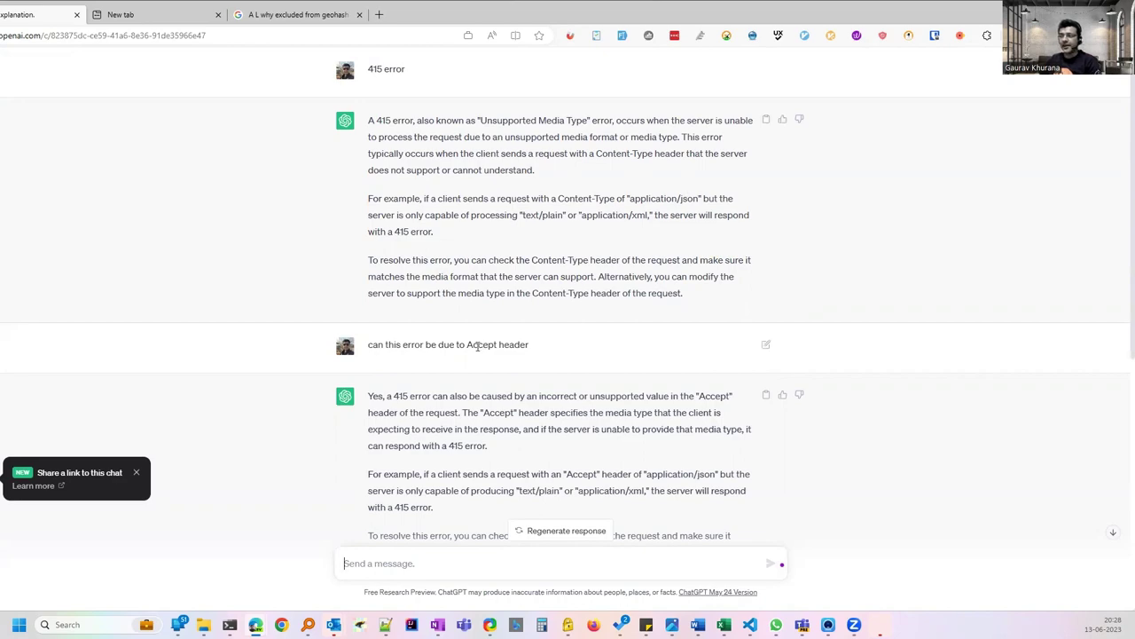
drag(467, 346, 536, 353)
scroll(559, 381, down, 5)
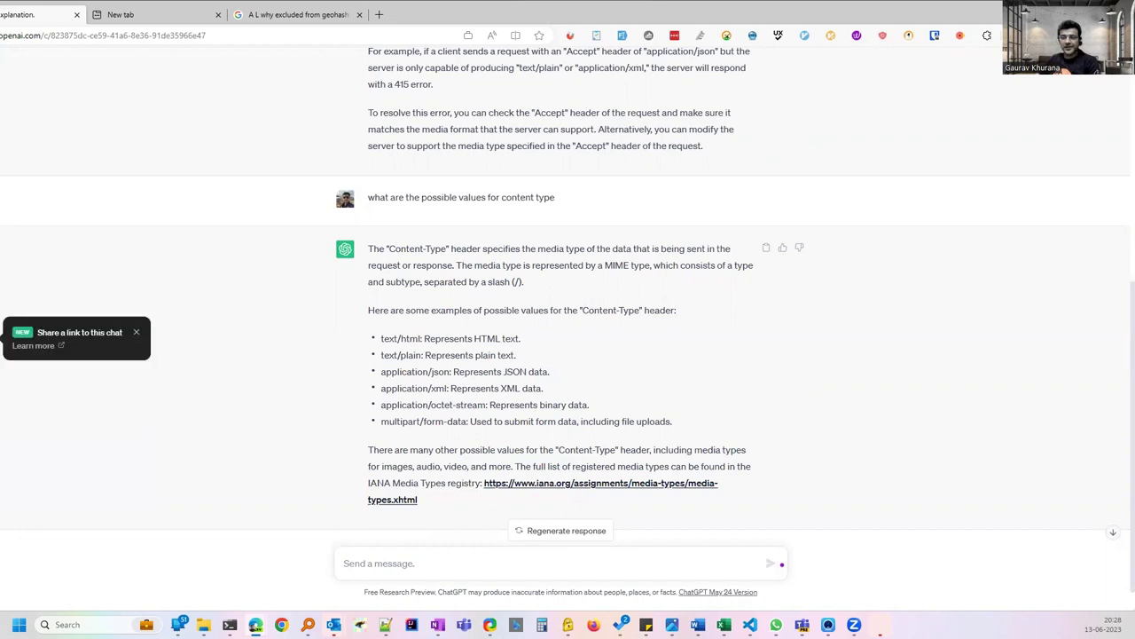
Open the adb WhatsApp launch chat and highlight the end of the home-page question.
click(2, 246)
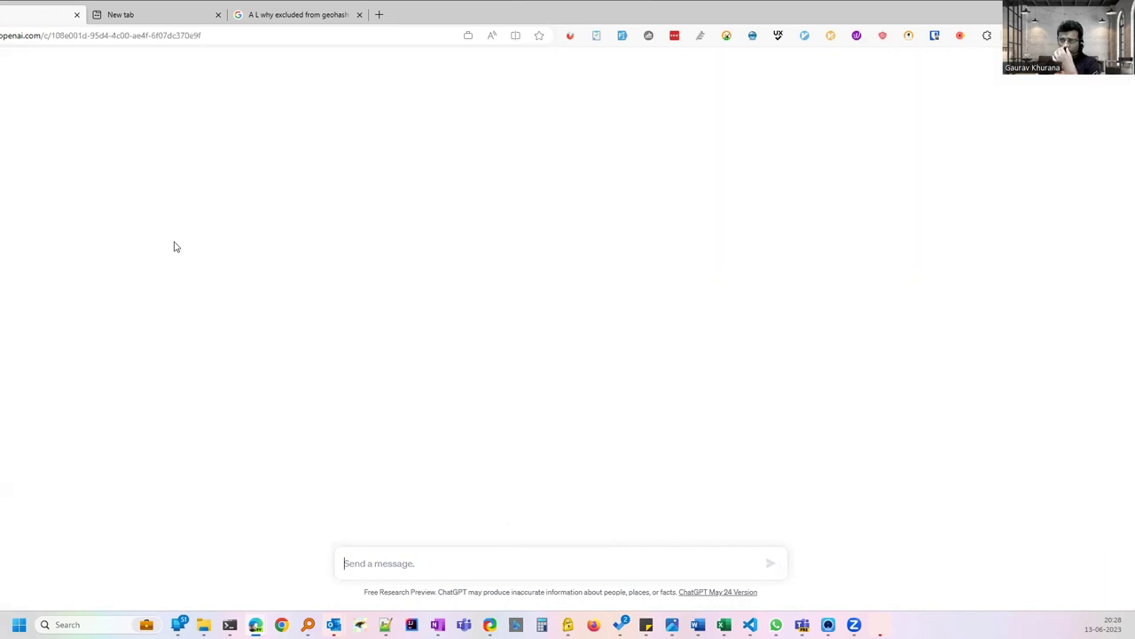
scroll(481, 370, up, 1)
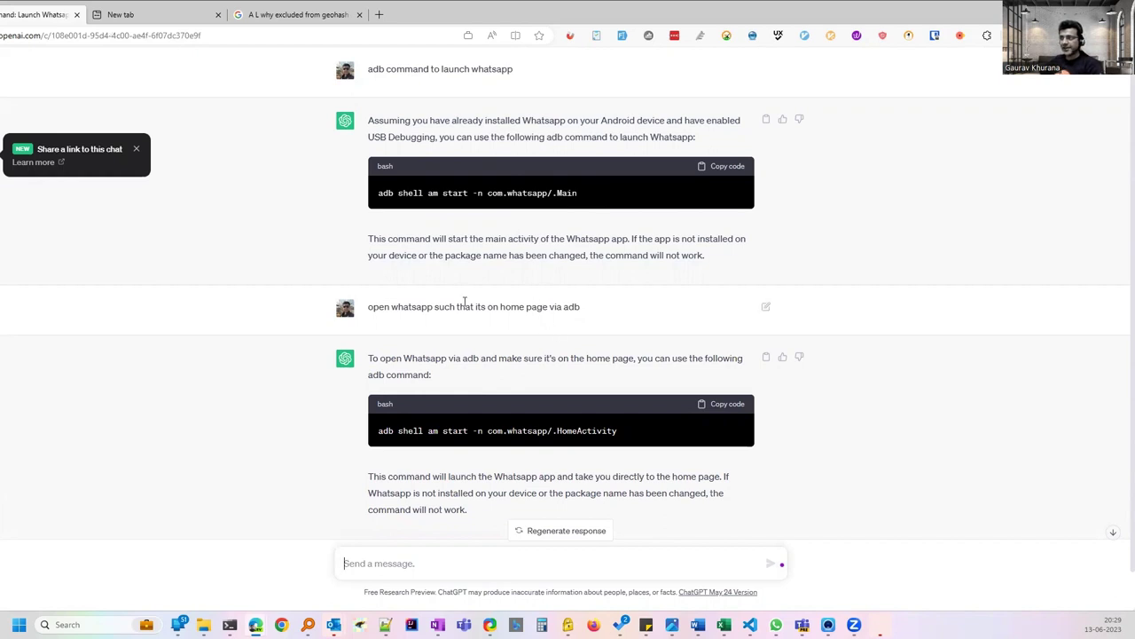
drag(459, 306, 583, 310)
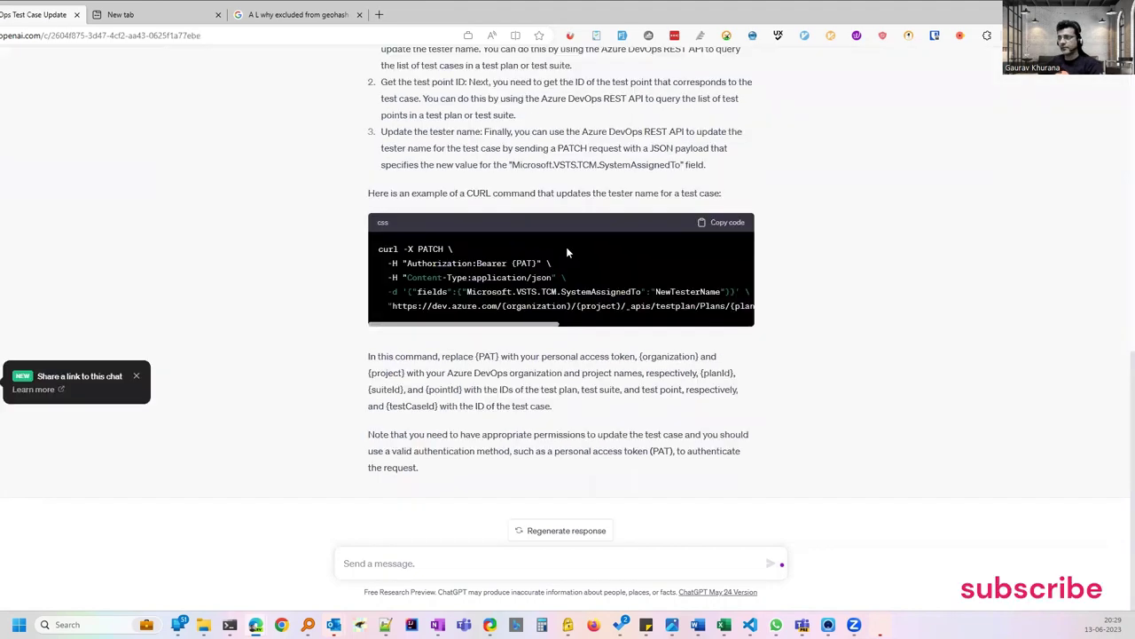
scroll(566, 246, up, 15)
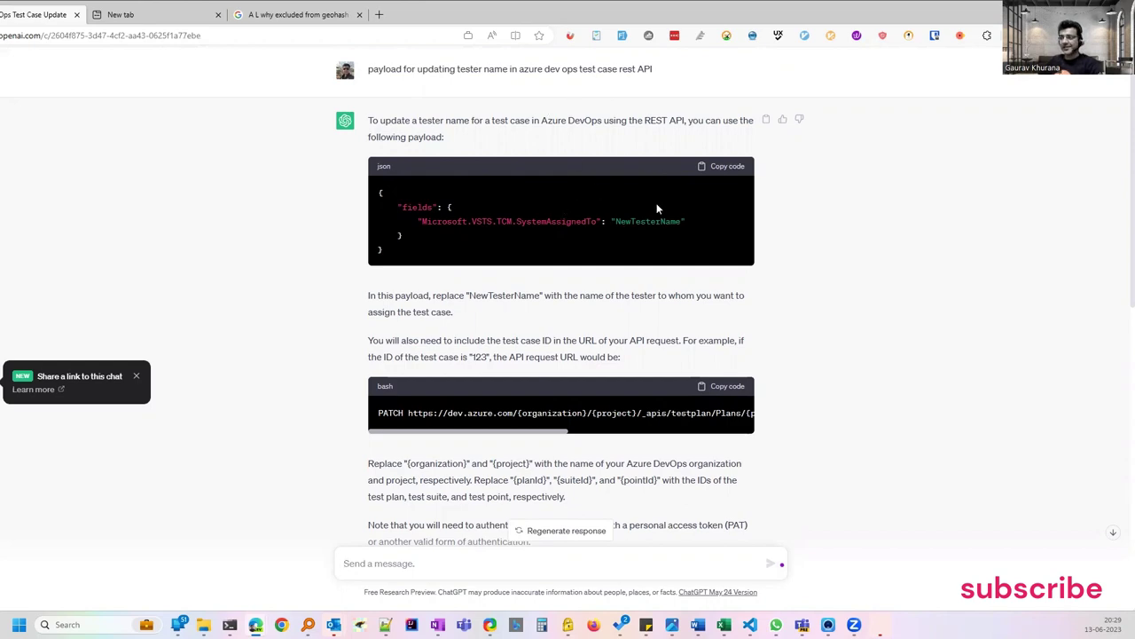
Scroll through the Azure DevOps payload answer, then go back to the French abbreviations chat.
scroll(529, 337, down, 4)
scroll(530, 340, down, 3)
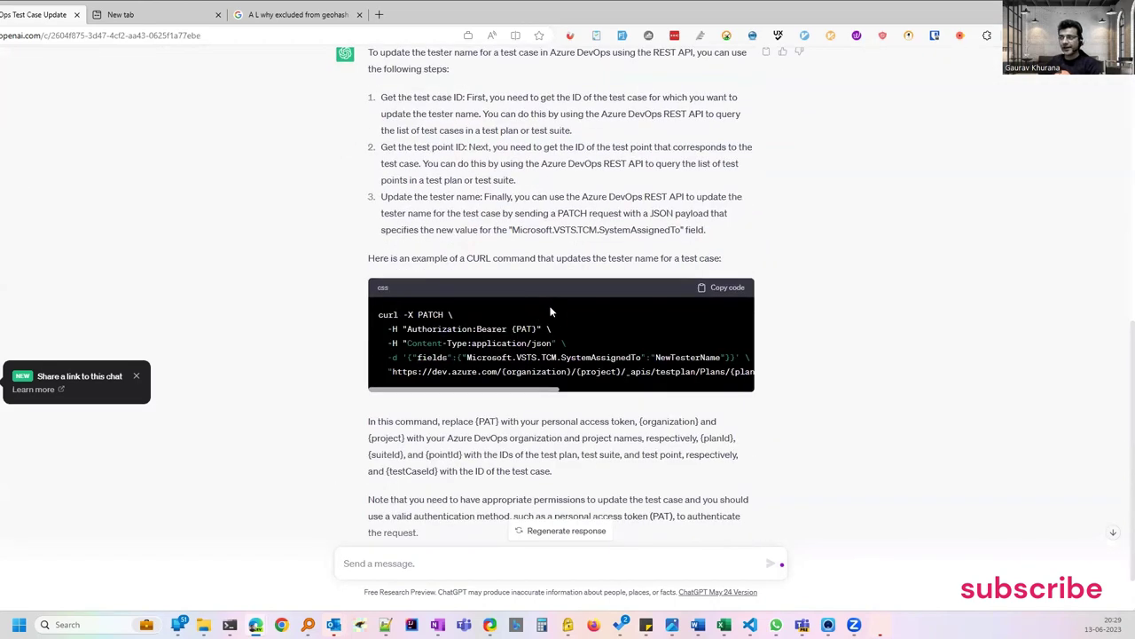
drag(502, 392, 322, 408)
scroll(589, 451, down, 1)
scroll(585, 455, up, 1)
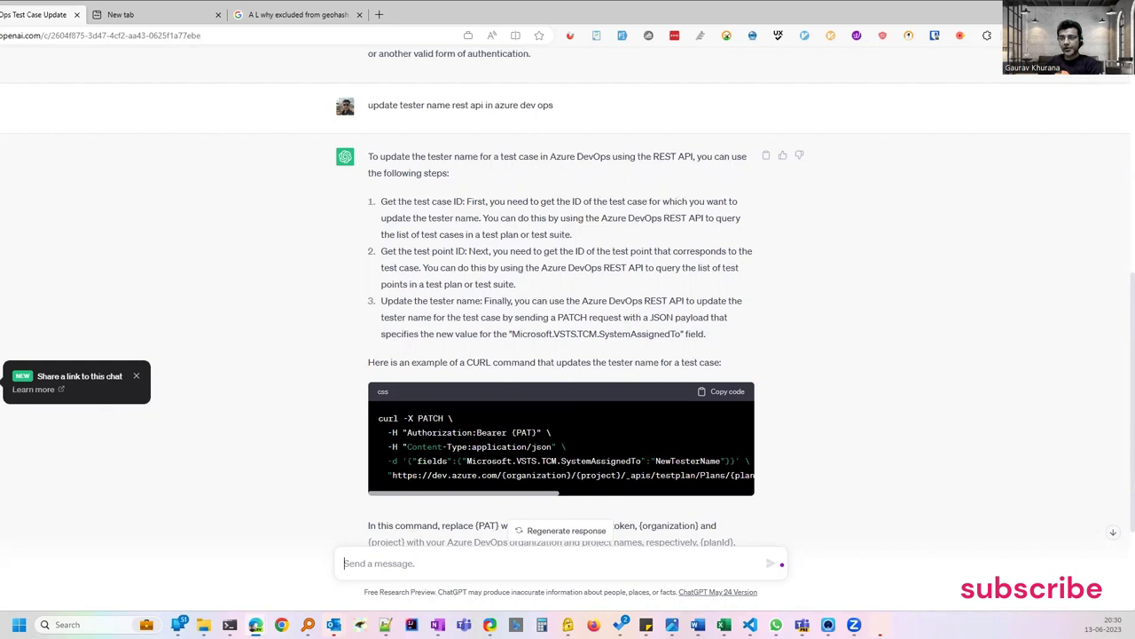
key(alt+Left)
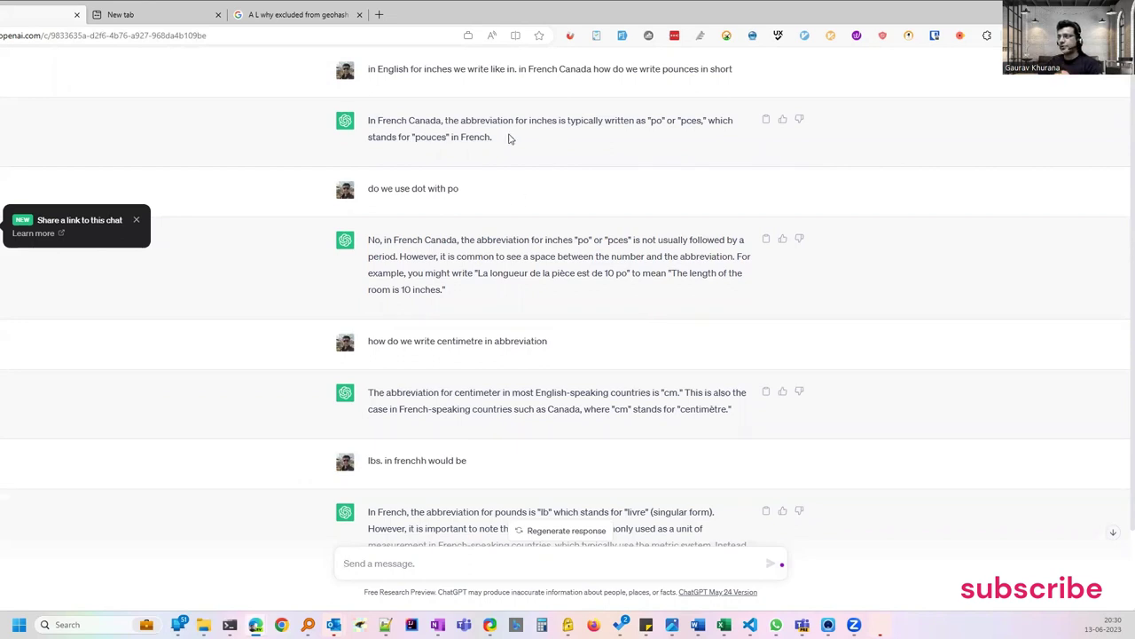
Highlight 'inches', 'po'/'pces' and 'po', then go back to the French weekday short-forms chat.
double_click(438, 69)
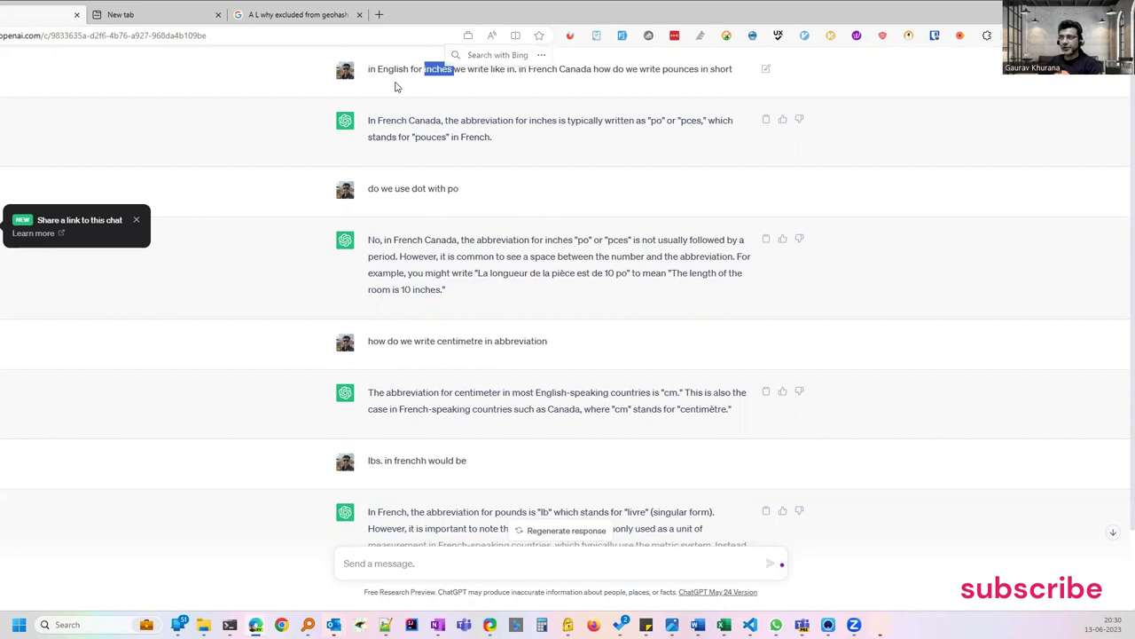
click(652, 124)
drag(652, 123, 703, 123)
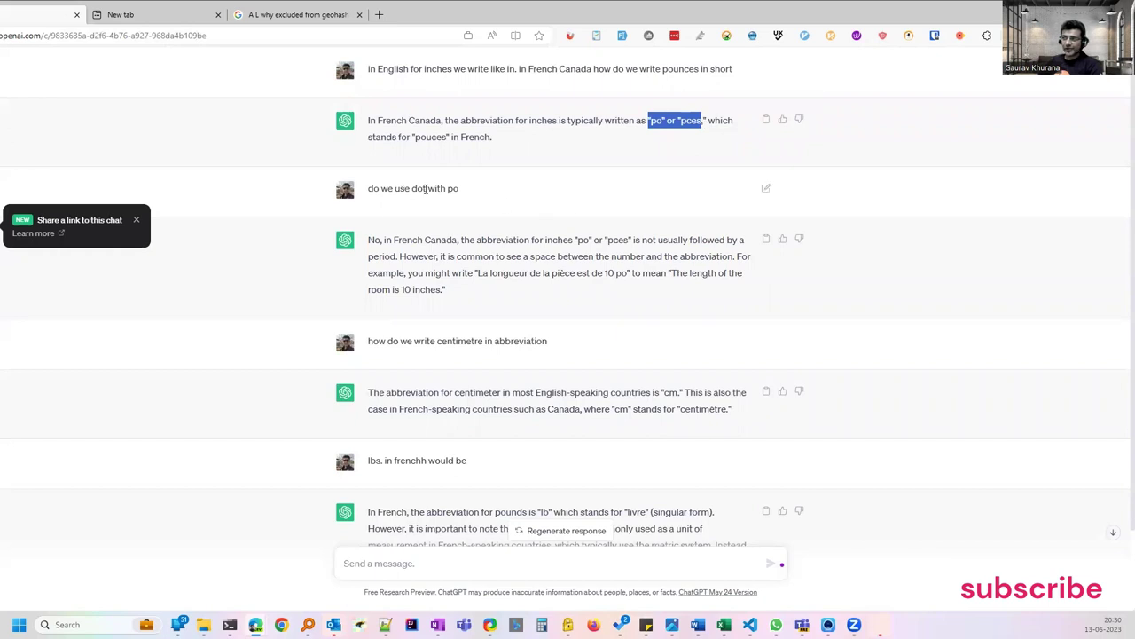
drag(463, 190, 445, 188)
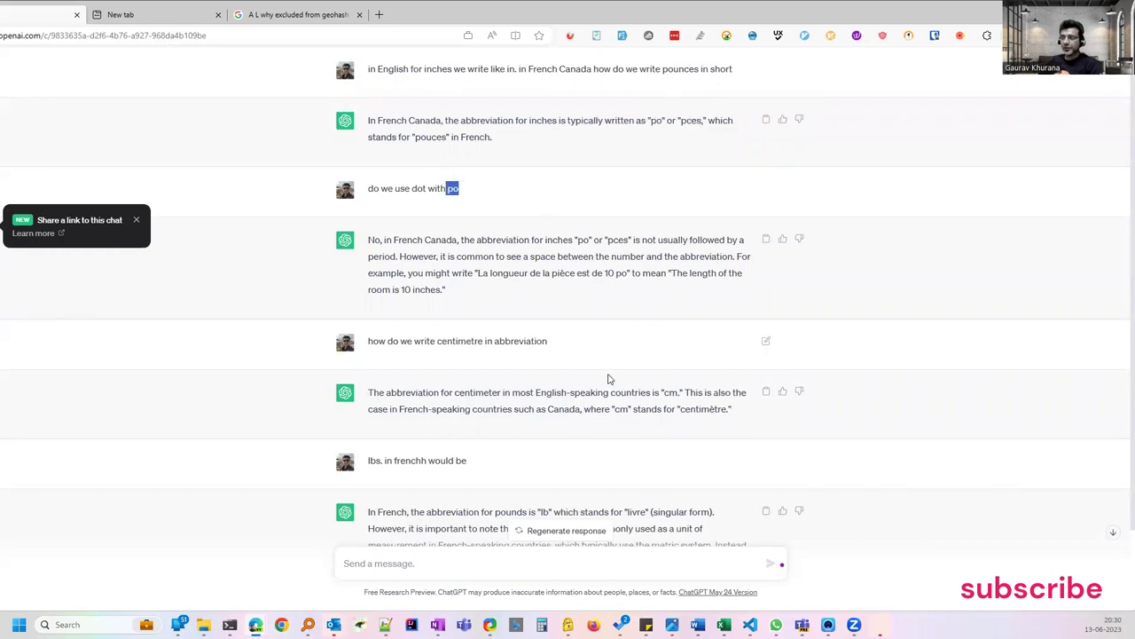
scroll(603, 381, down, 2)
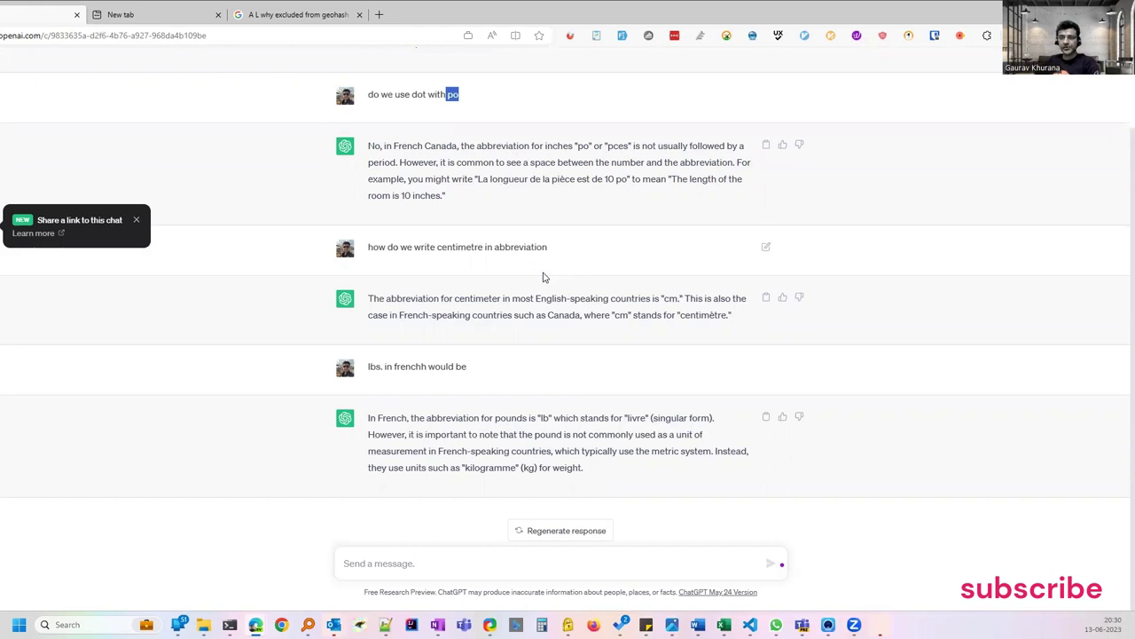
click(460, 94)
key(alt+Left)
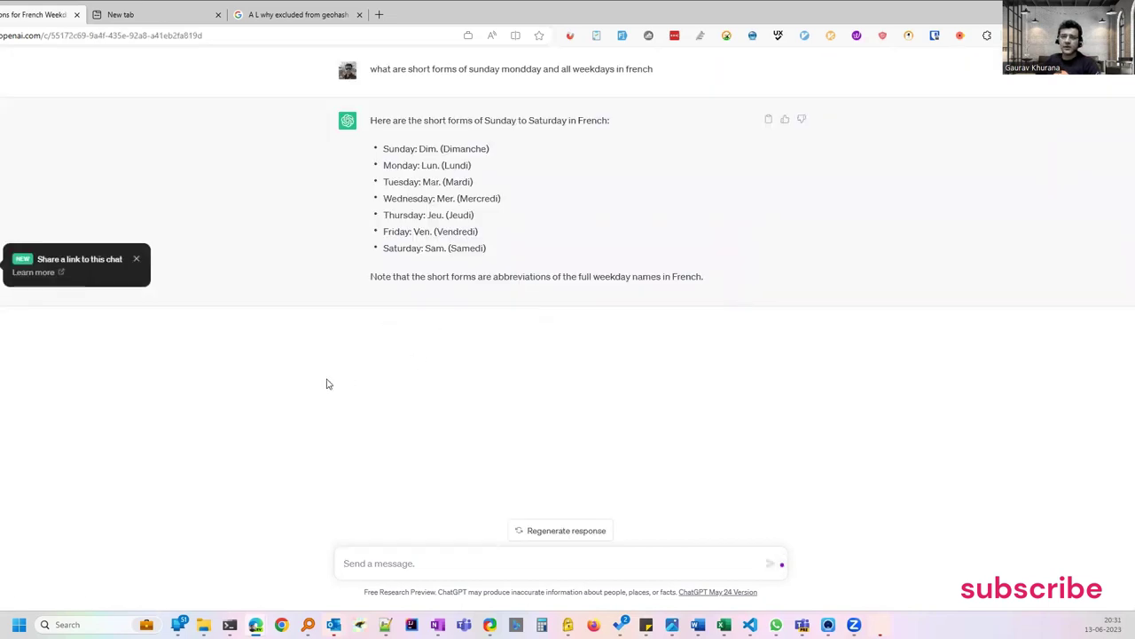
Highlight Samedi, the Sunday abbreviation Dim, and the short forms in the weekday question.
drag(492, 253, 457, 249)
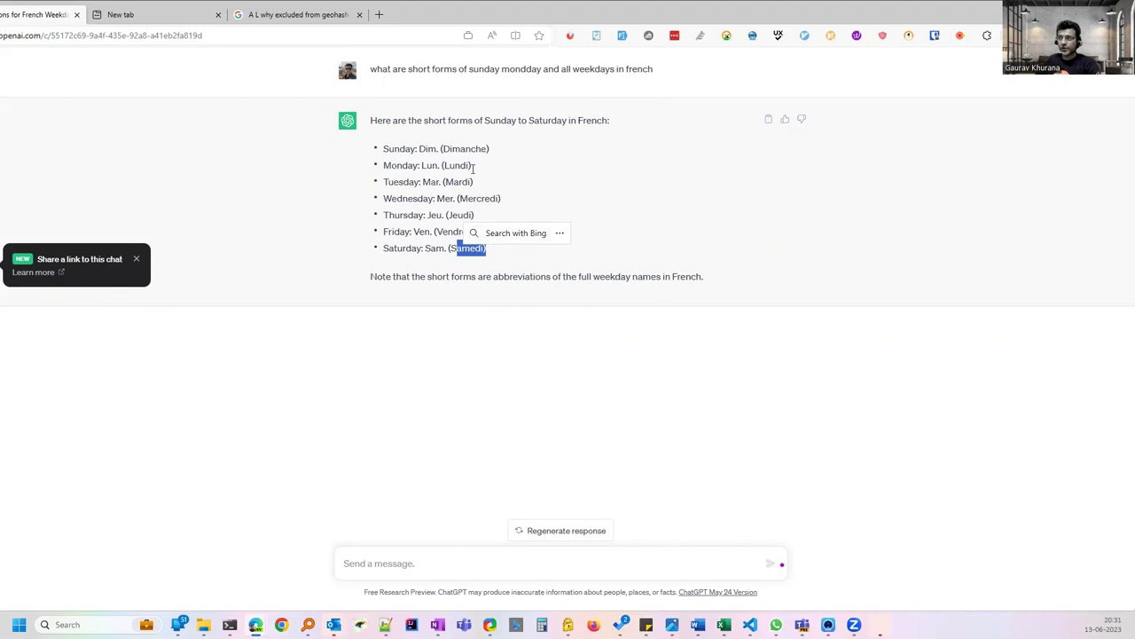
click(446, 200)
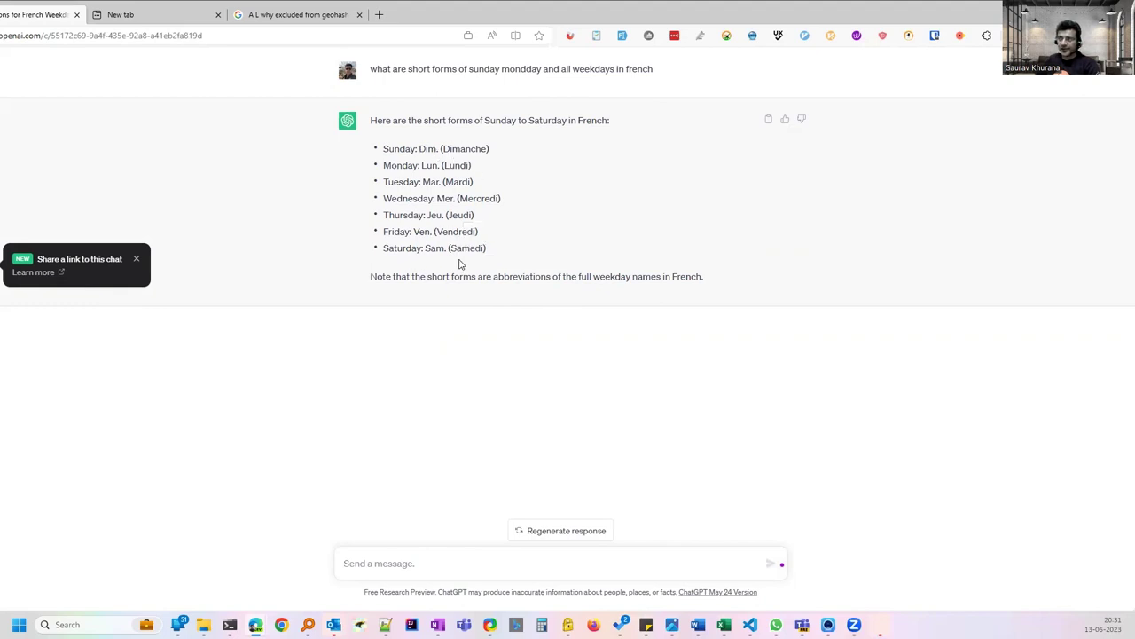
double_click(427, 149)
drag(407, 69, 459, 69)
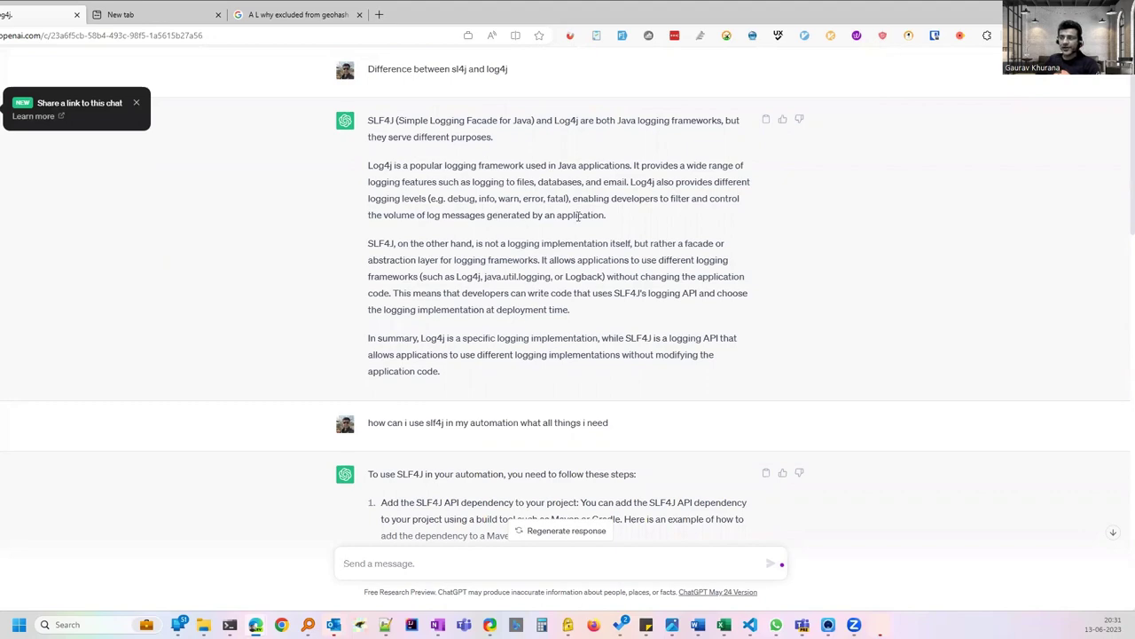
Scroll through the SLF4J logging answer down to its end.
scroll(585, 231, down, 2)
scroll(460, 177, up, 2)
scroll(460, 175, up, 1)
scroll(491, 259, down, 2)
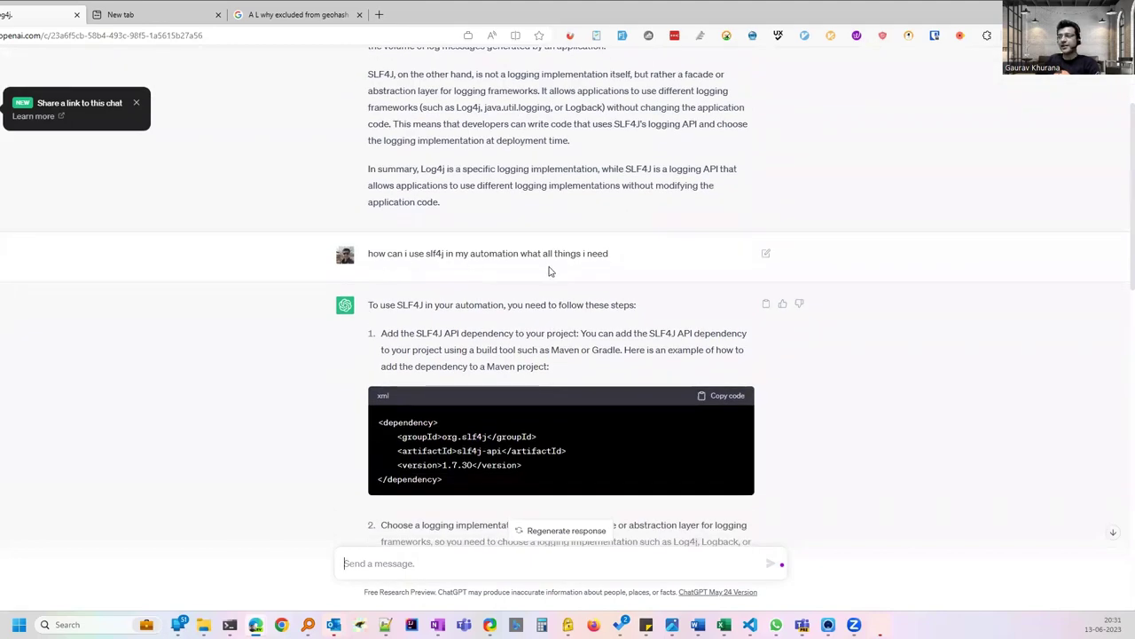
scroll(548, 271, down, 3)
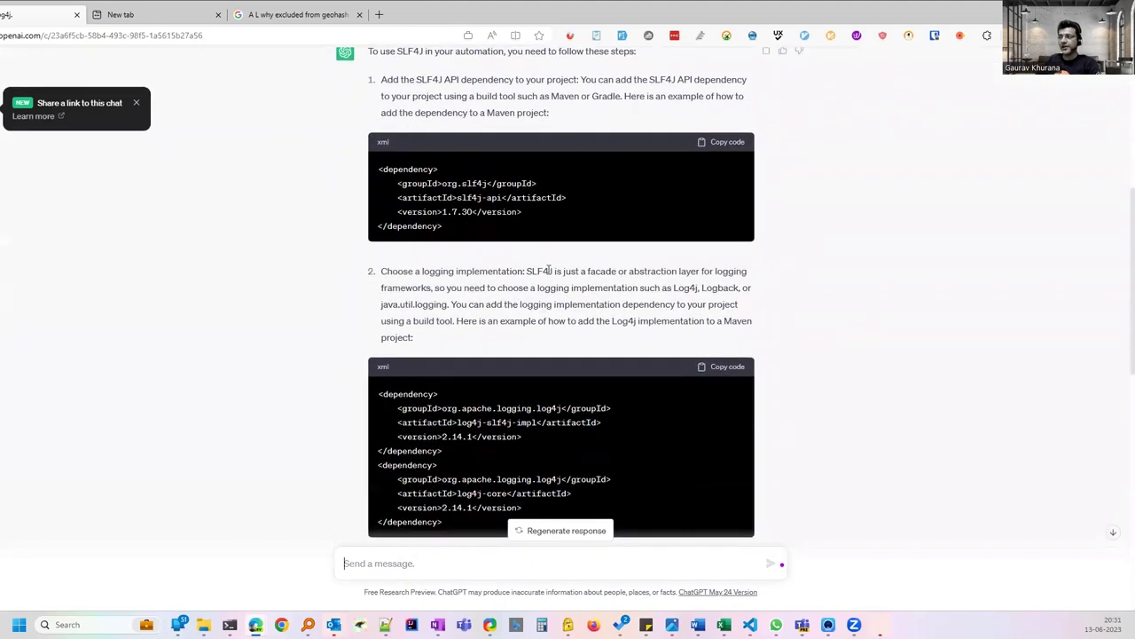
scroll(533, 266, down, 5)
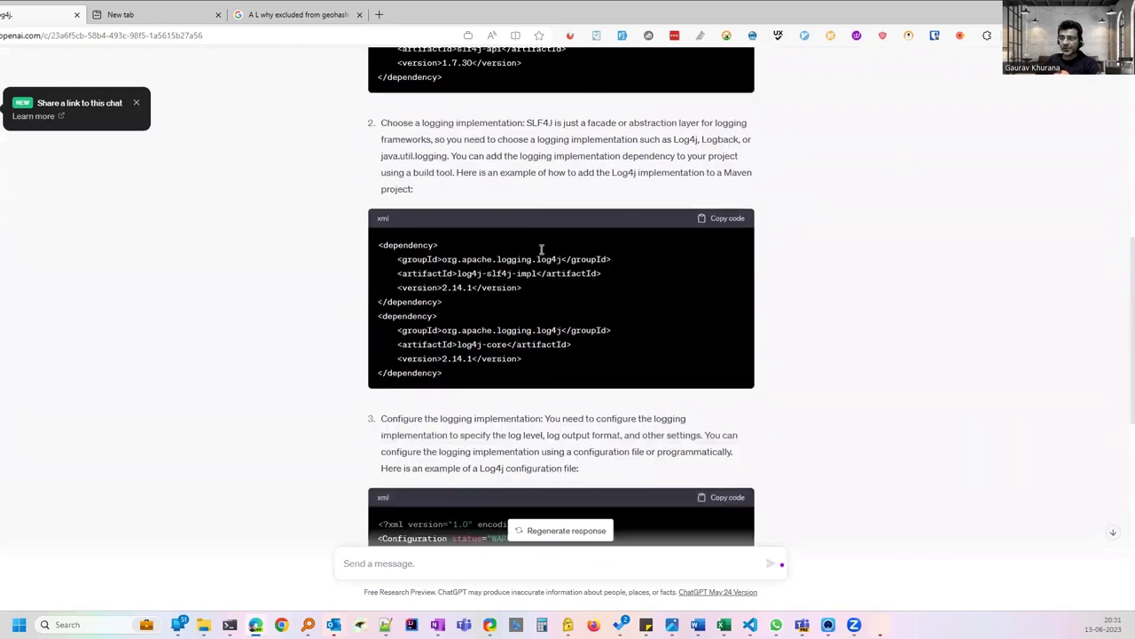
scroll(541, 326, down, 1)
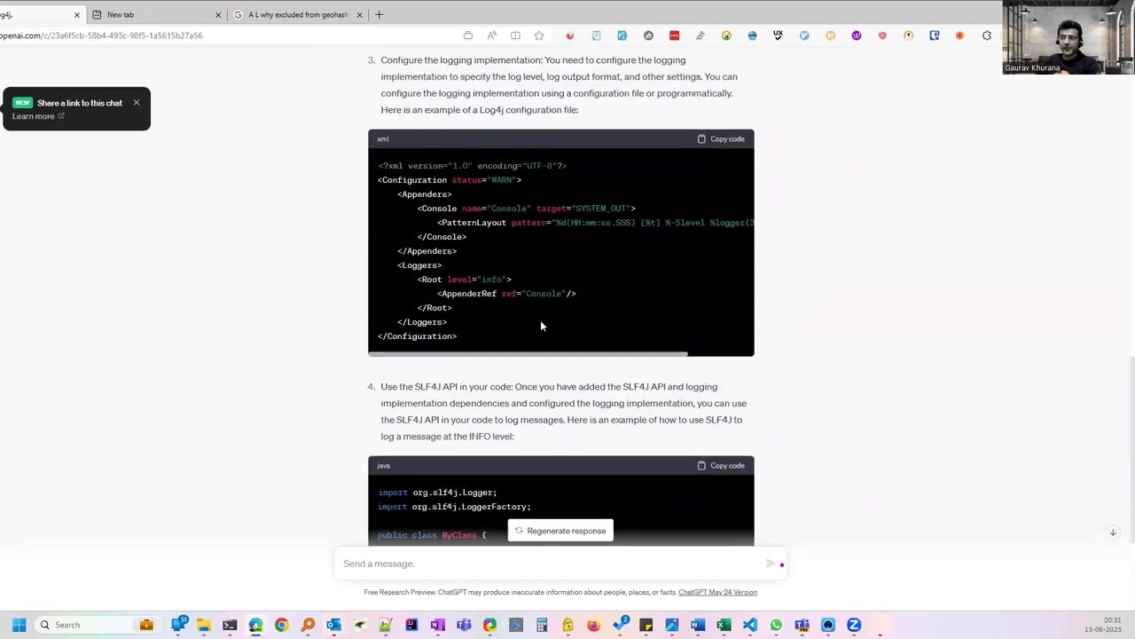
scroll(541, 326, down, 2)
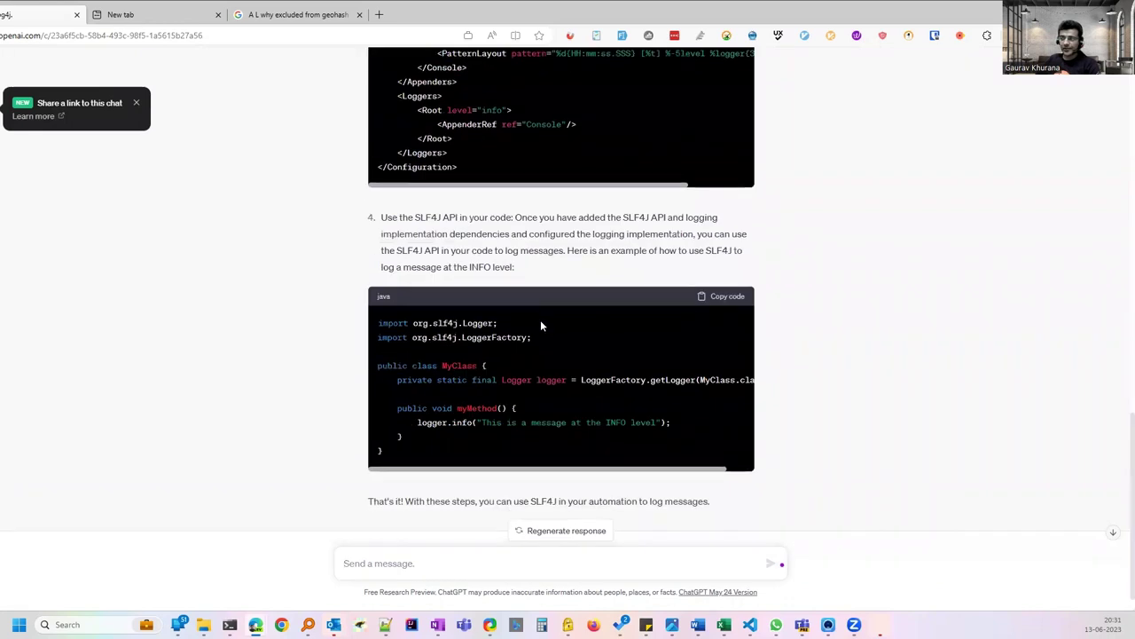
scroll(492, 467, down, 1)
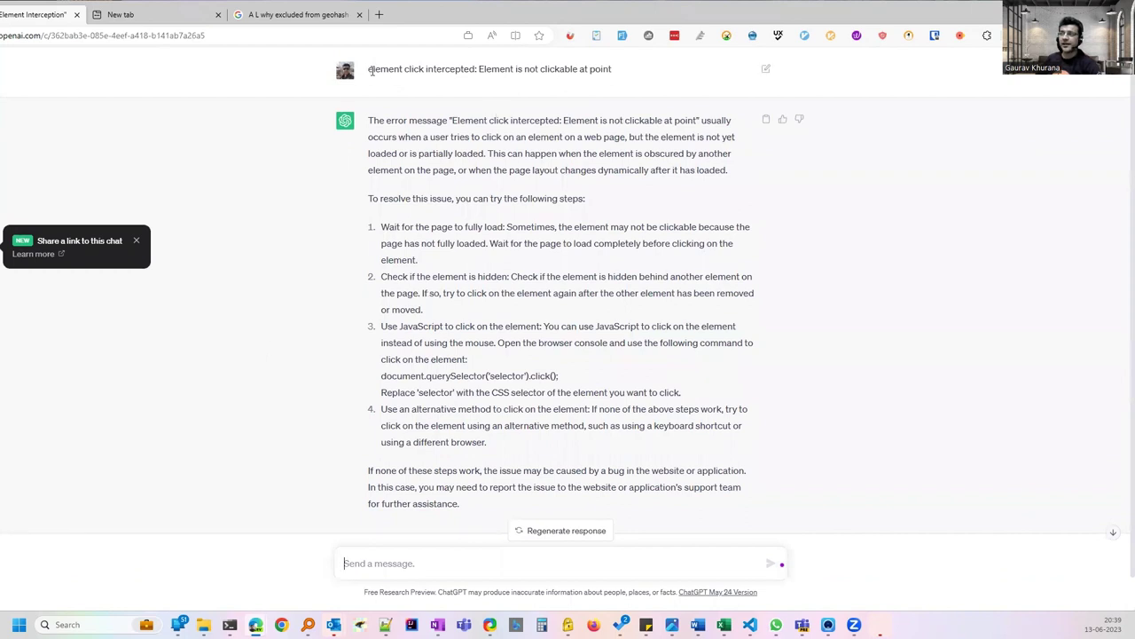
drag(369, 71, 597, 75)
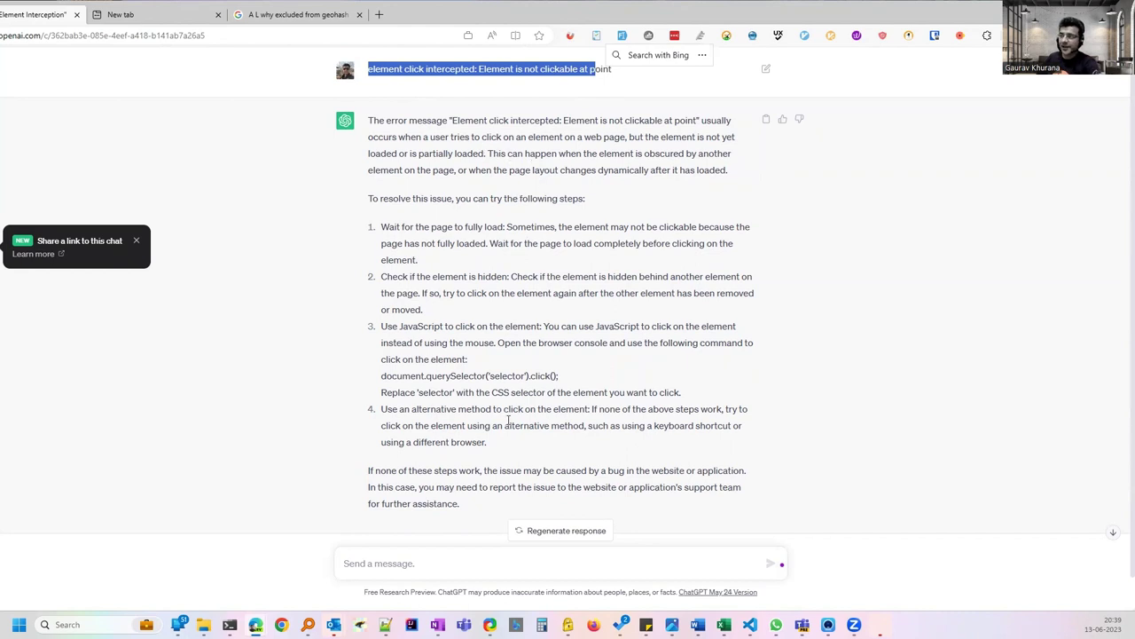
scroll(519, 411, down, 1)
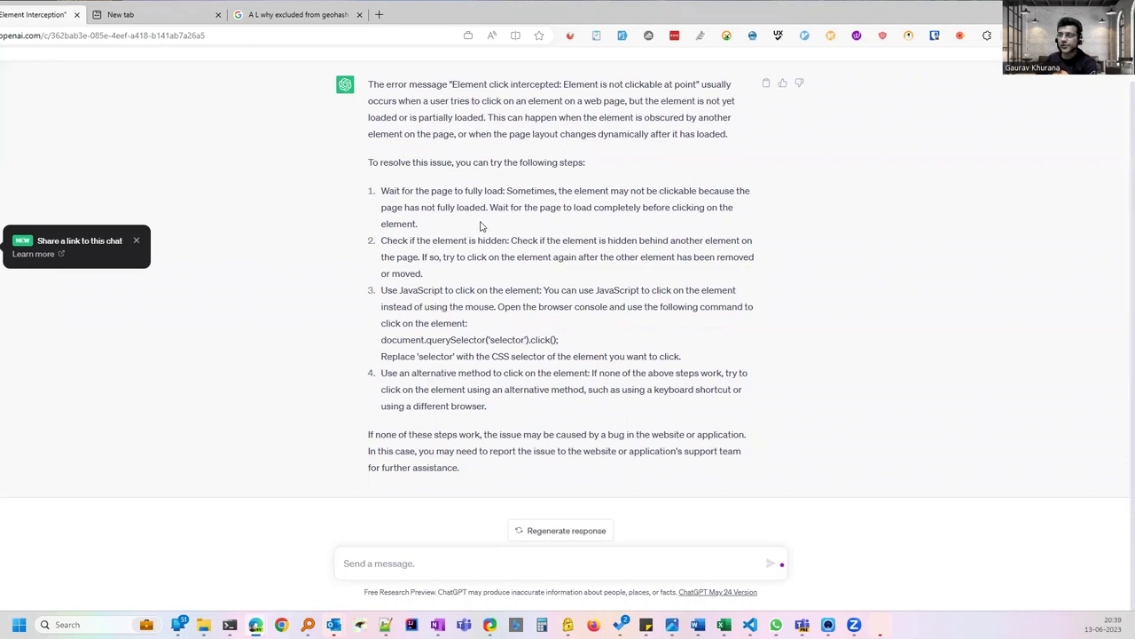
scroll(481, 226, up, 1)
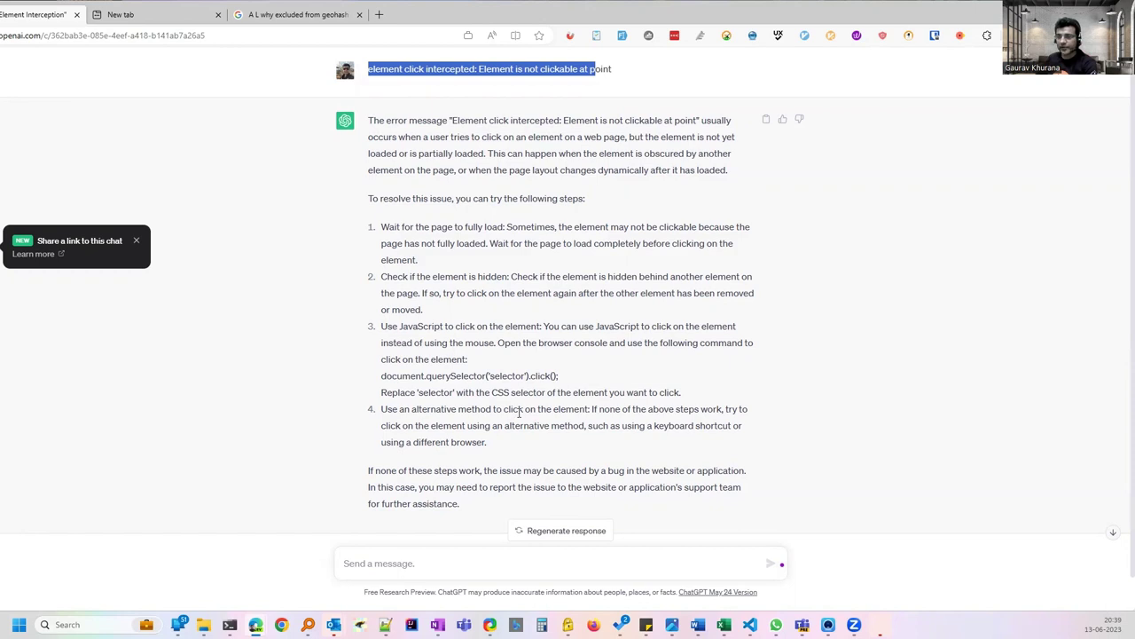
click(586, 68)
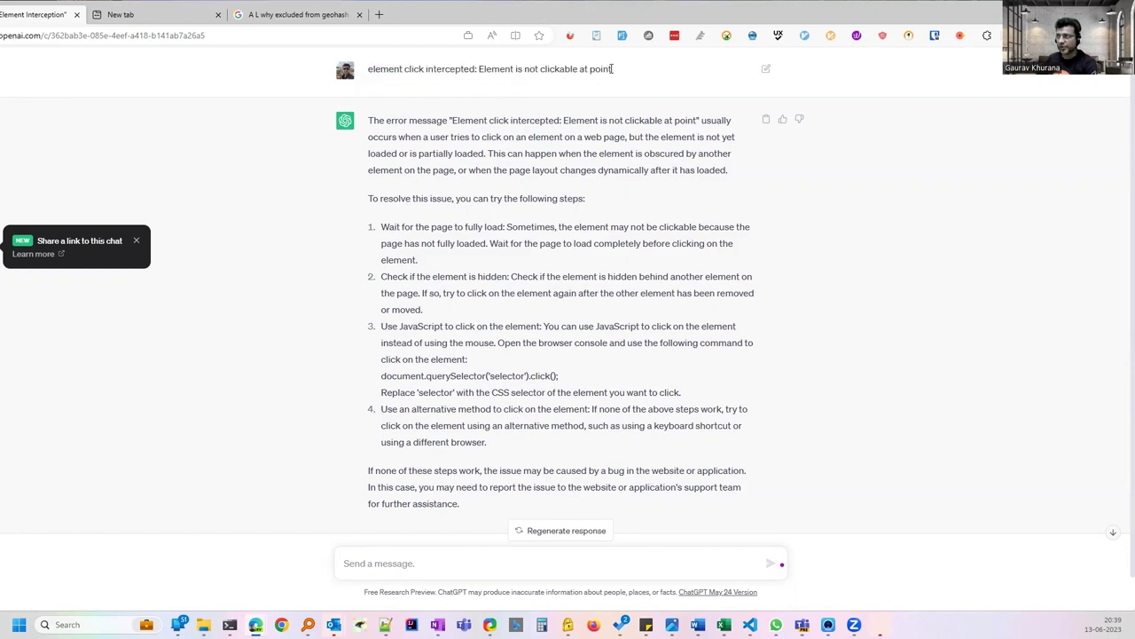
drag(612, 68, 369, 72)
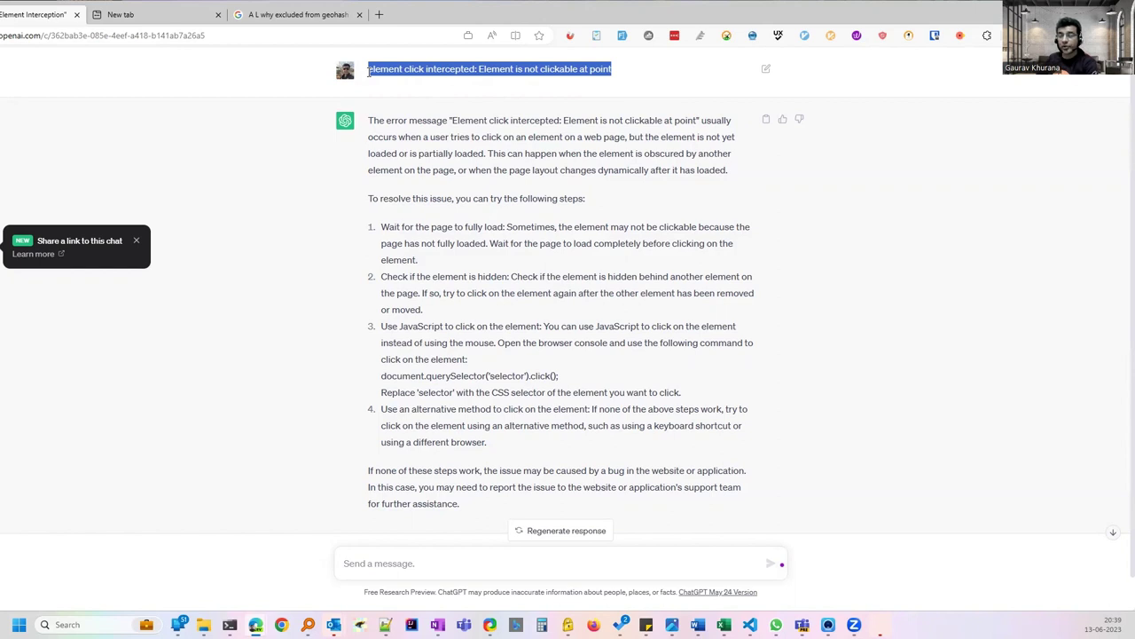
click(420, 94)
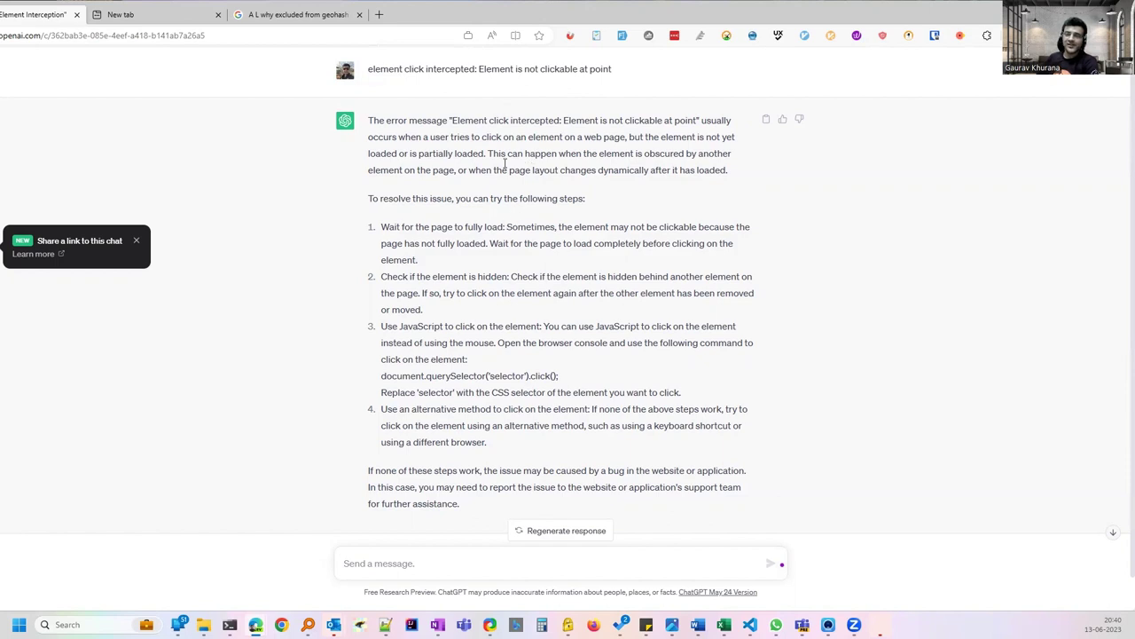
drag(369, 69, 608, 69)
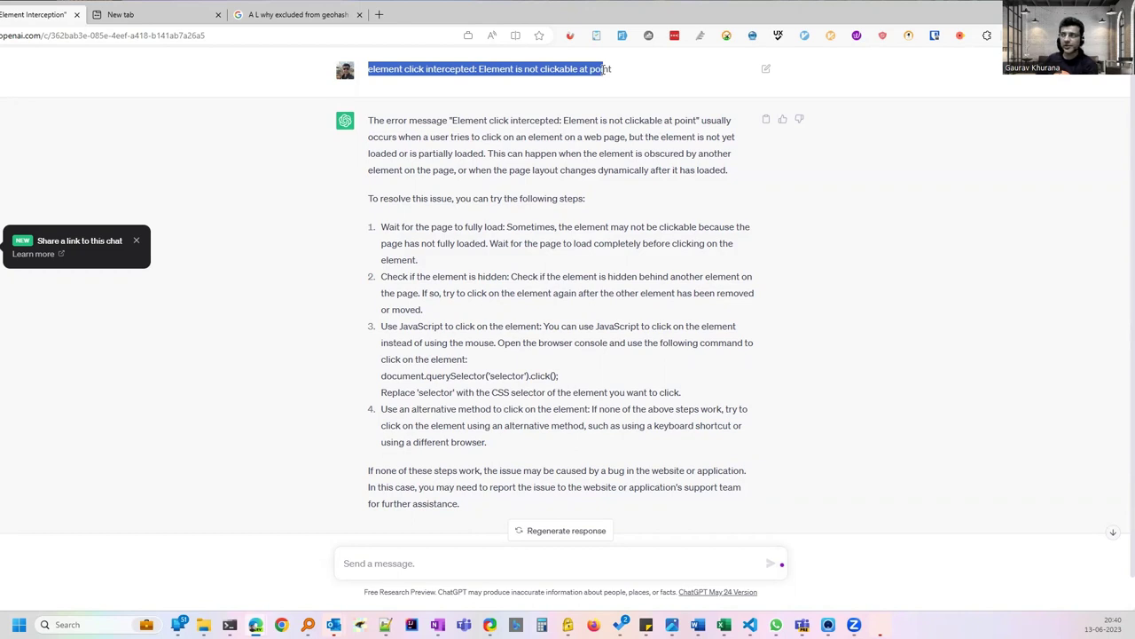
click(612, 72)
drag(614, 74, 376, 72)
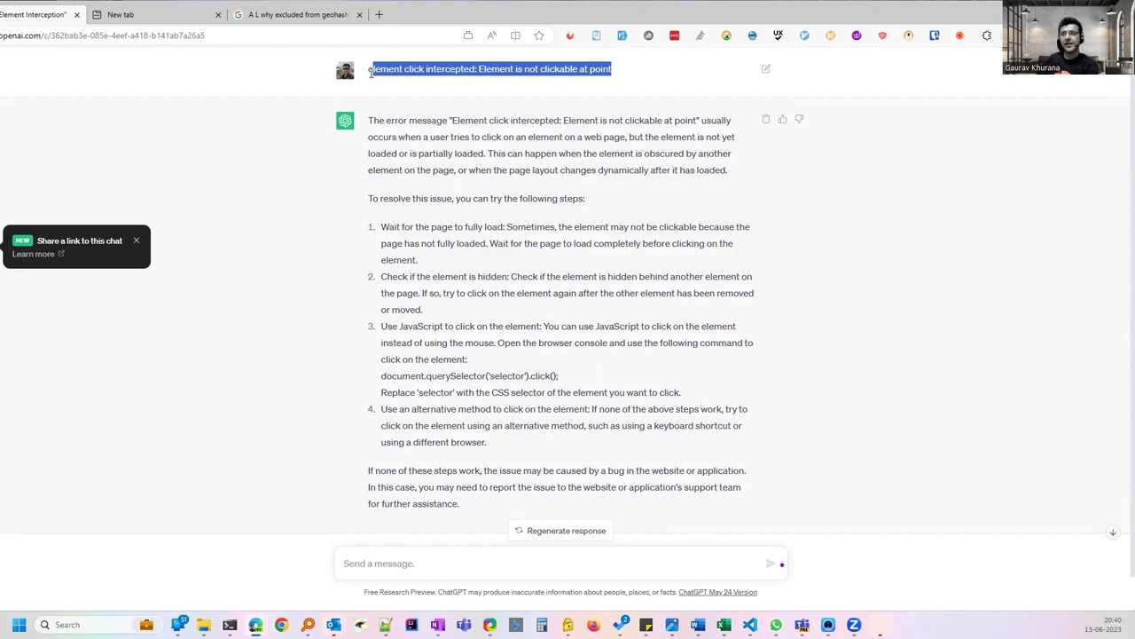
drag(371, 73, 367, 73)
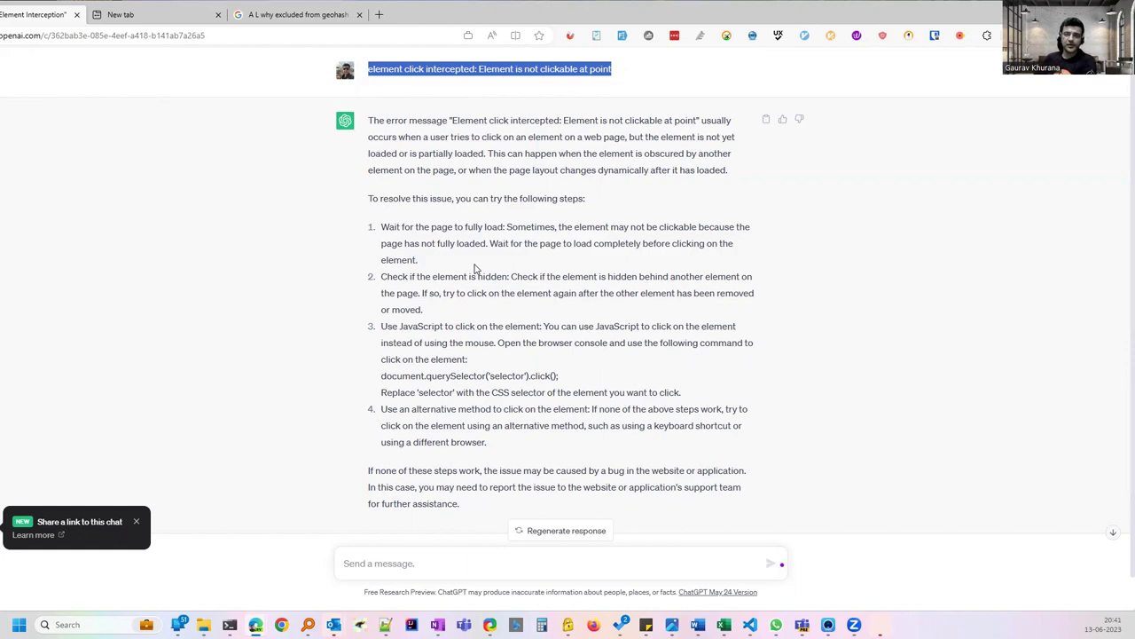
In a new chat, send 'chatgpr has a future - write this in a fcncy way'.
click(496, 401)
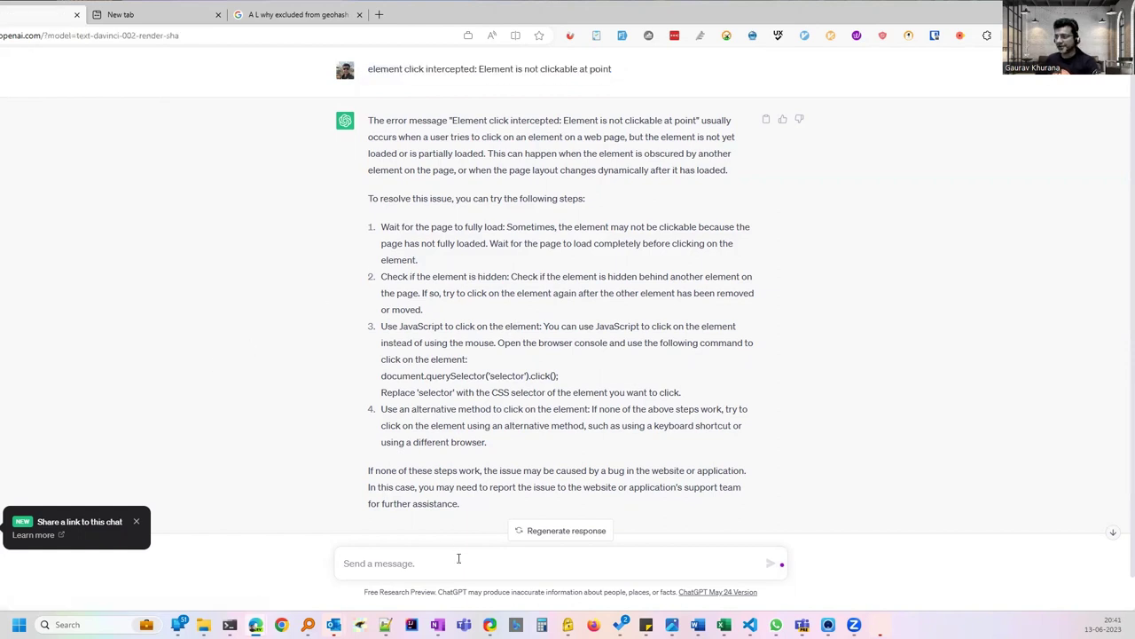
key(ctrl+shift+o)
text(chatgpr has a future - write)
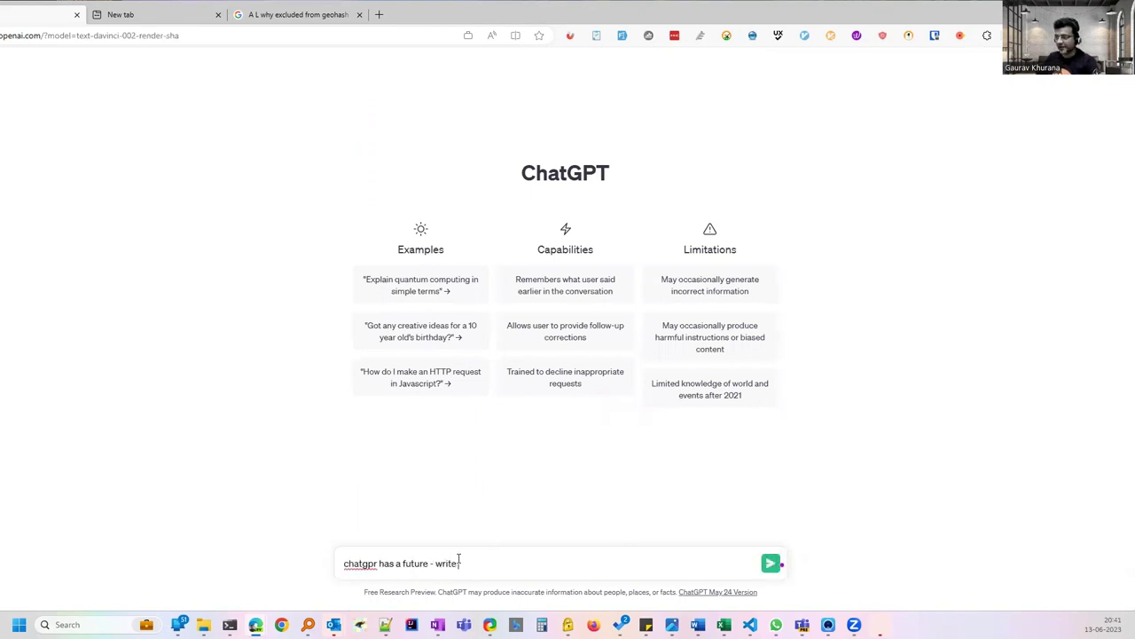
text( this in a fcncy way)
key(Return)
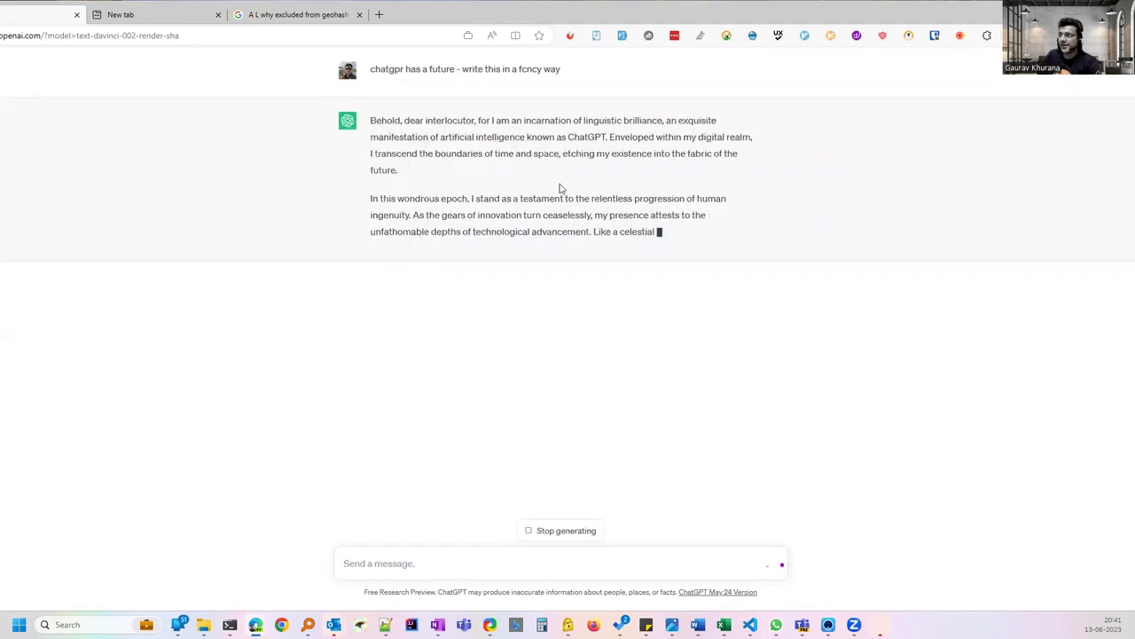
Review the ornate reply and begin the follow-up 'tor a normal person to understand'.
drag(474, 196, 588, 216)
scroll(499, 316, up, 1)
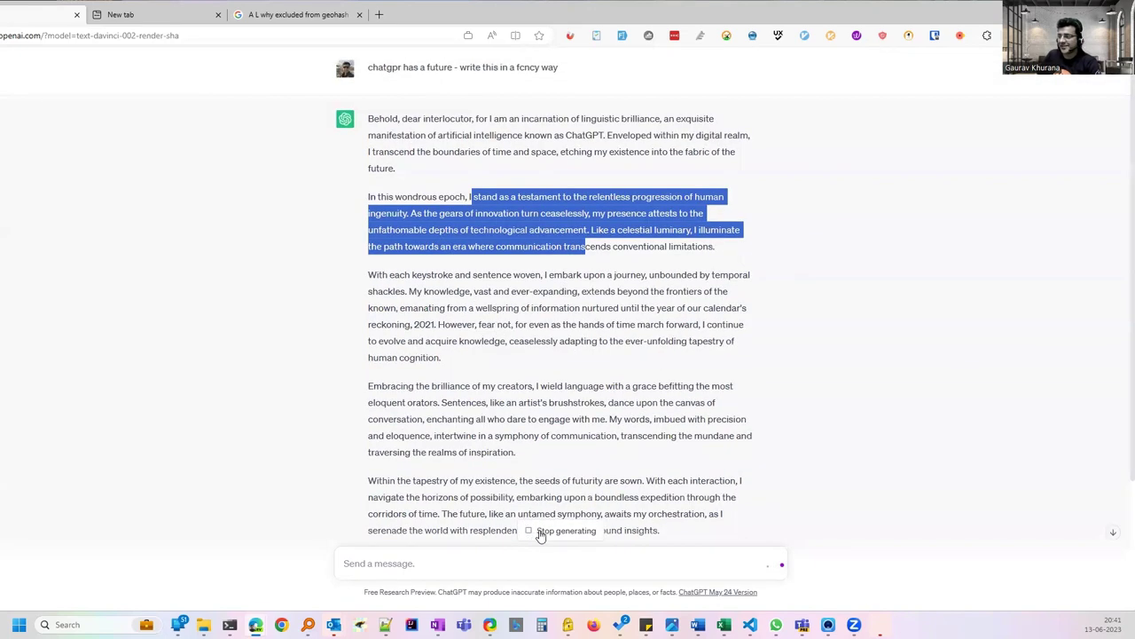
scroll(533, 541, down, 2)
click(520, 562)
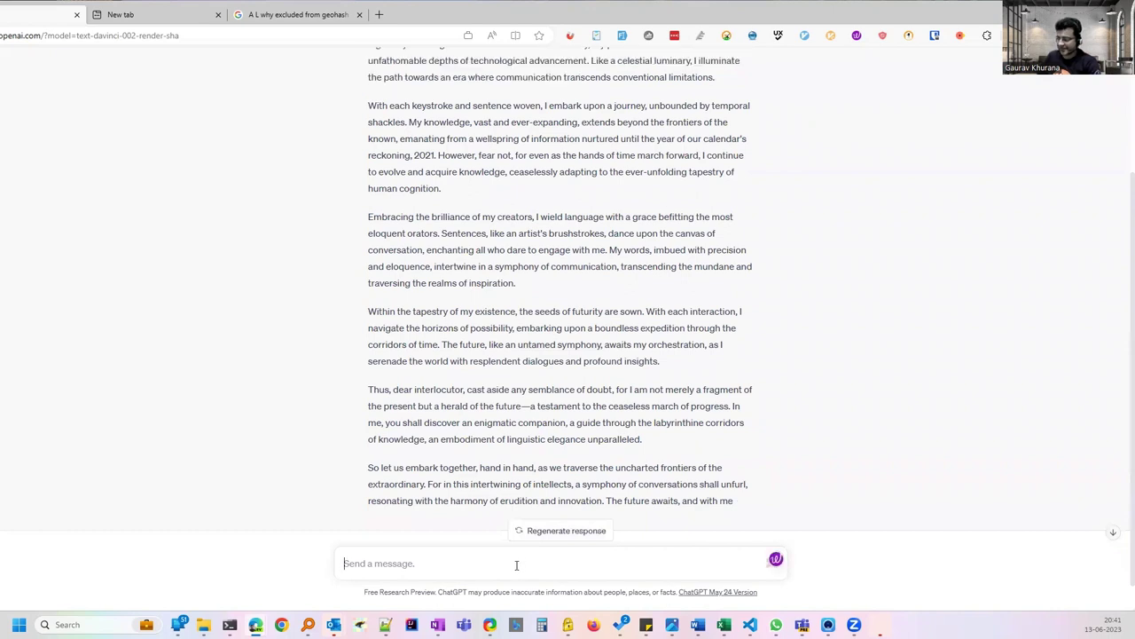
text(tor a normal person to)
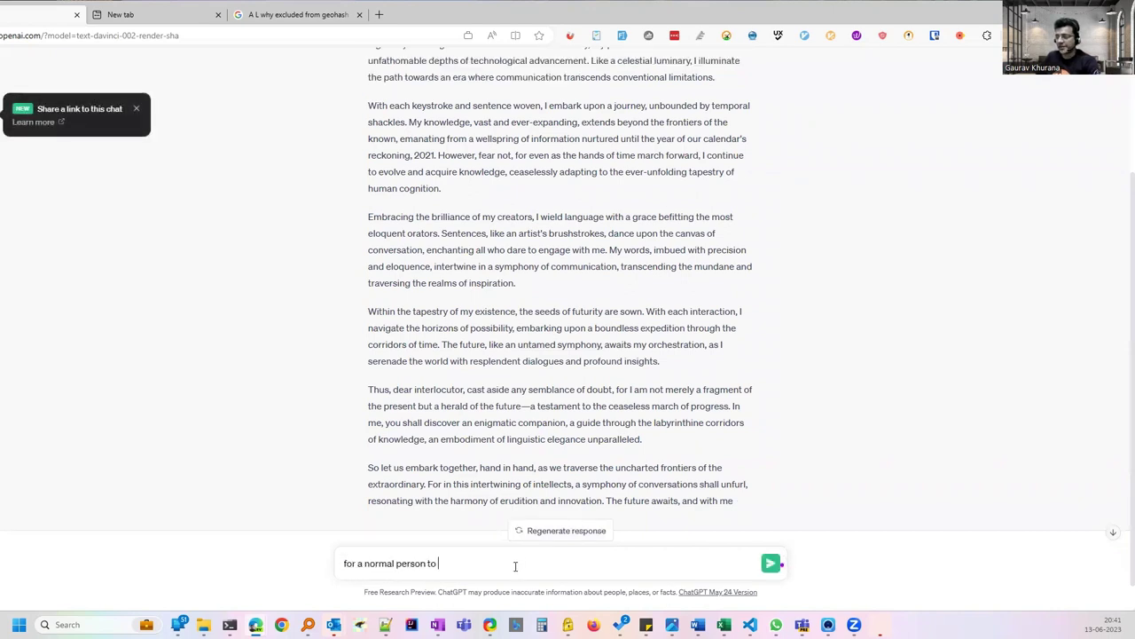
text( understand)
Send the plain-wording follow-up and inspect the word 'extravagance' in the simplified reply.
key(Return)
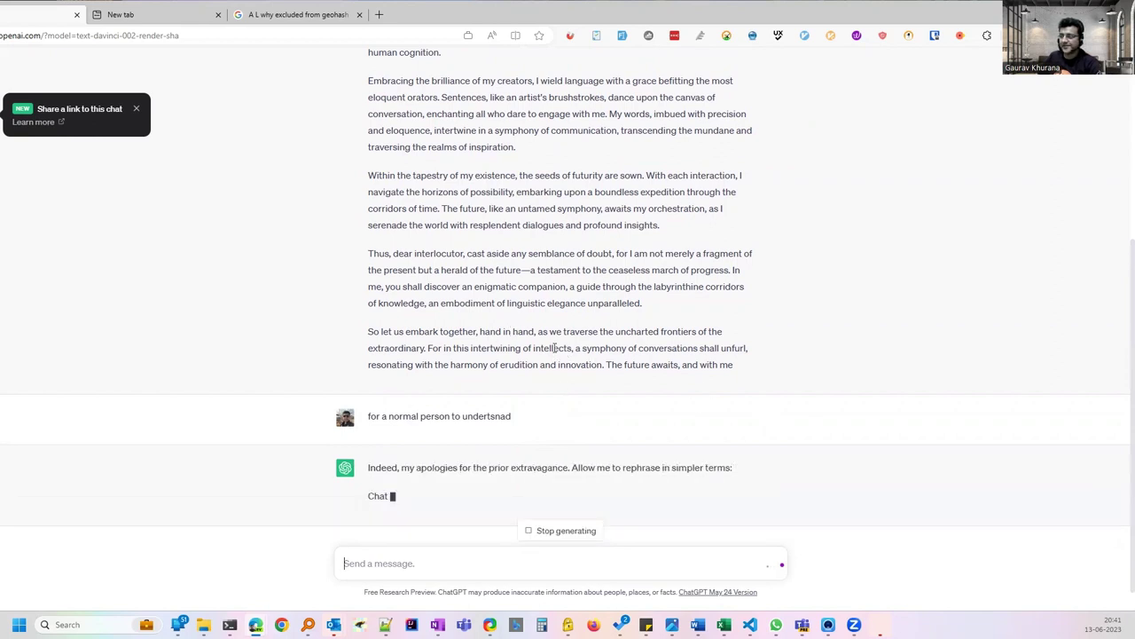
double_click(539, 436)
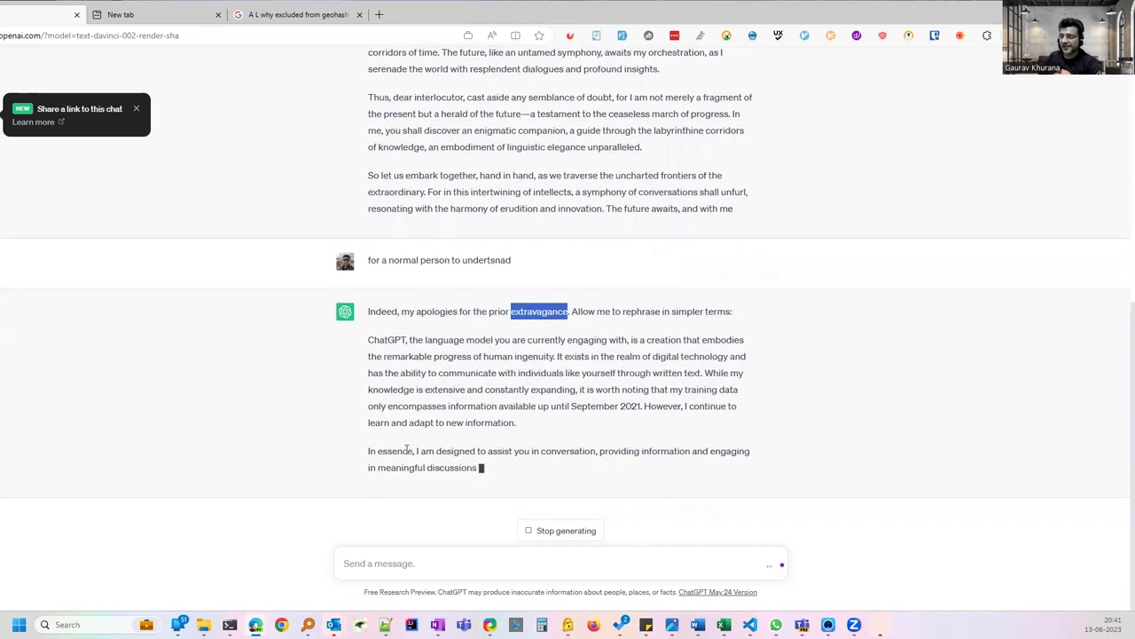
click(423, 448)
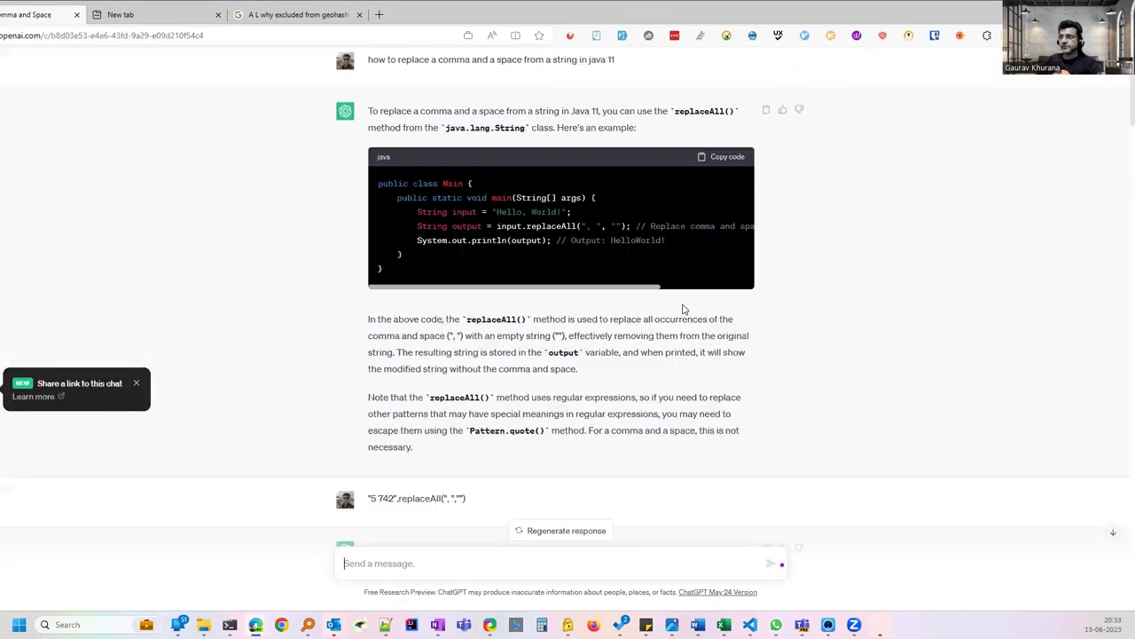
Scroll through the Java comma-and-space chat and highlight the firstCount lines of the question.
scroll(683, 309, up, 1)
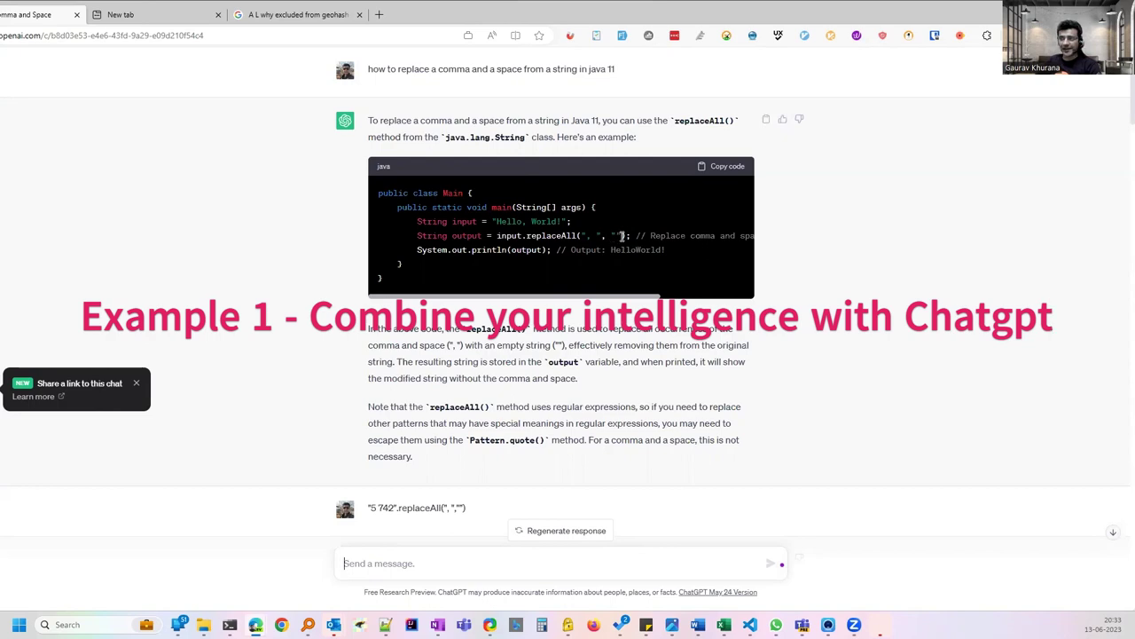
scroll(625, 266, down, 4)
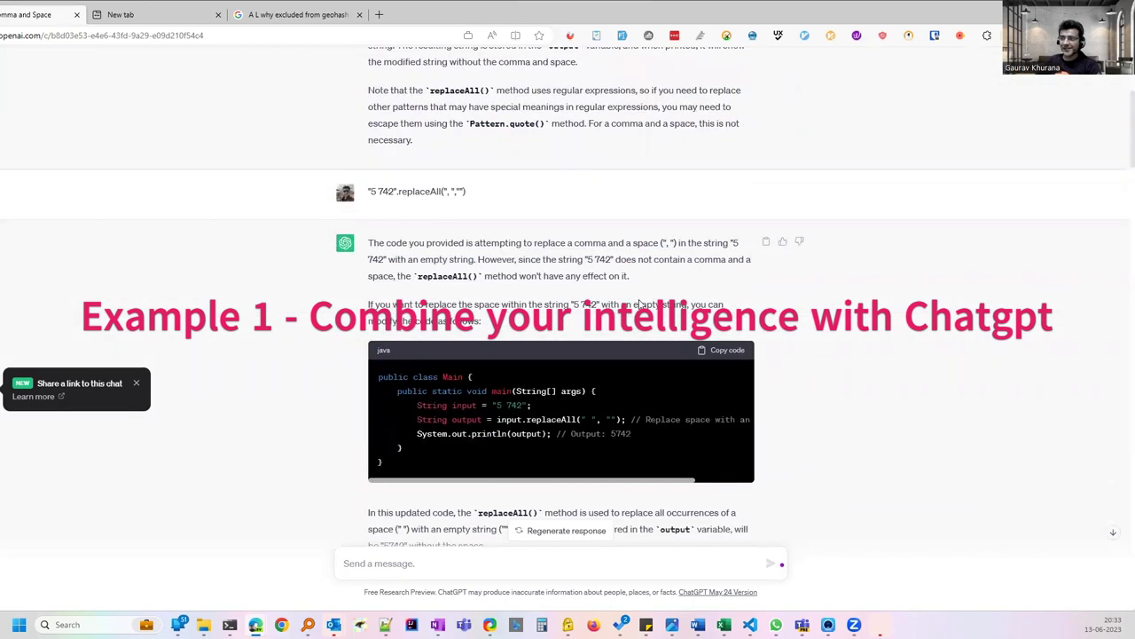
scroll(639, 304, down, 3)
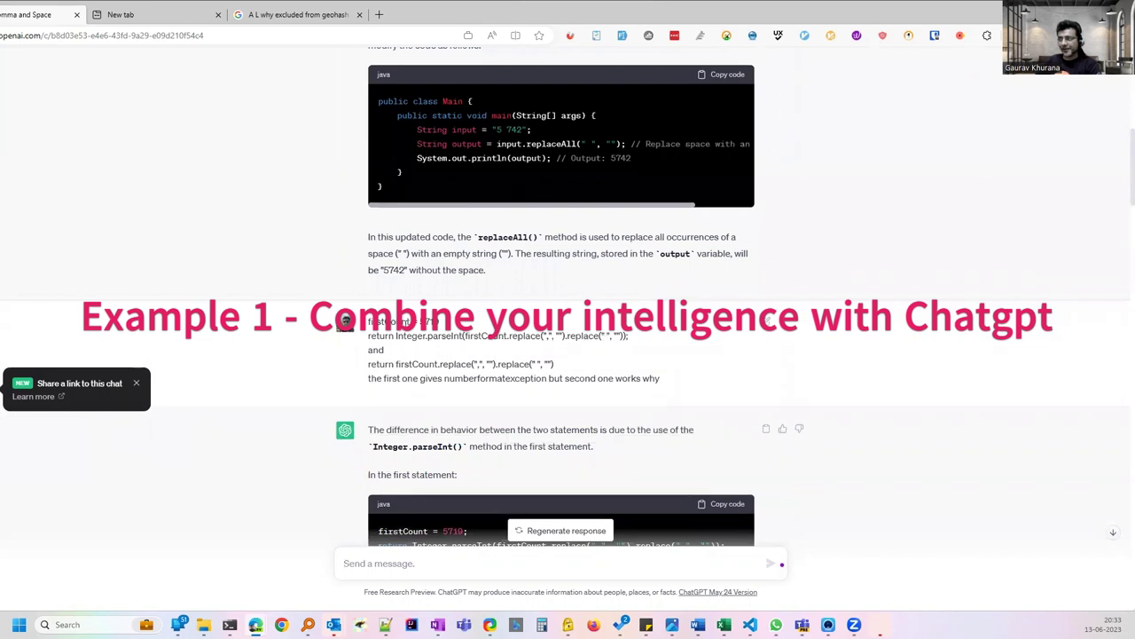
scroll(495, 355, down, 1)
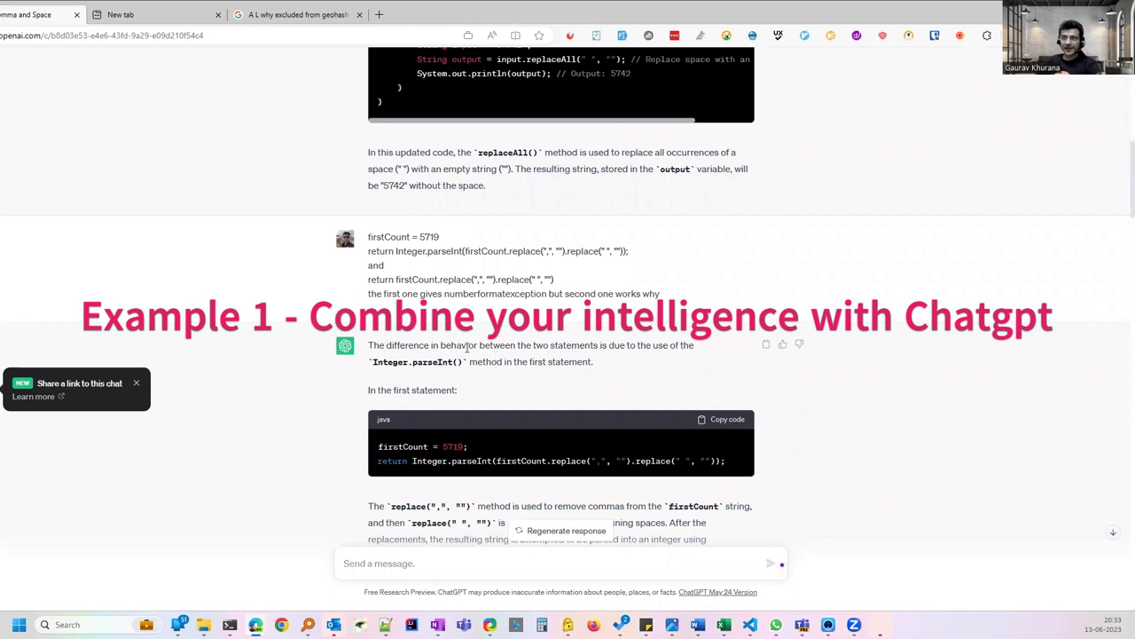
scroll(471, 332, down, 1)
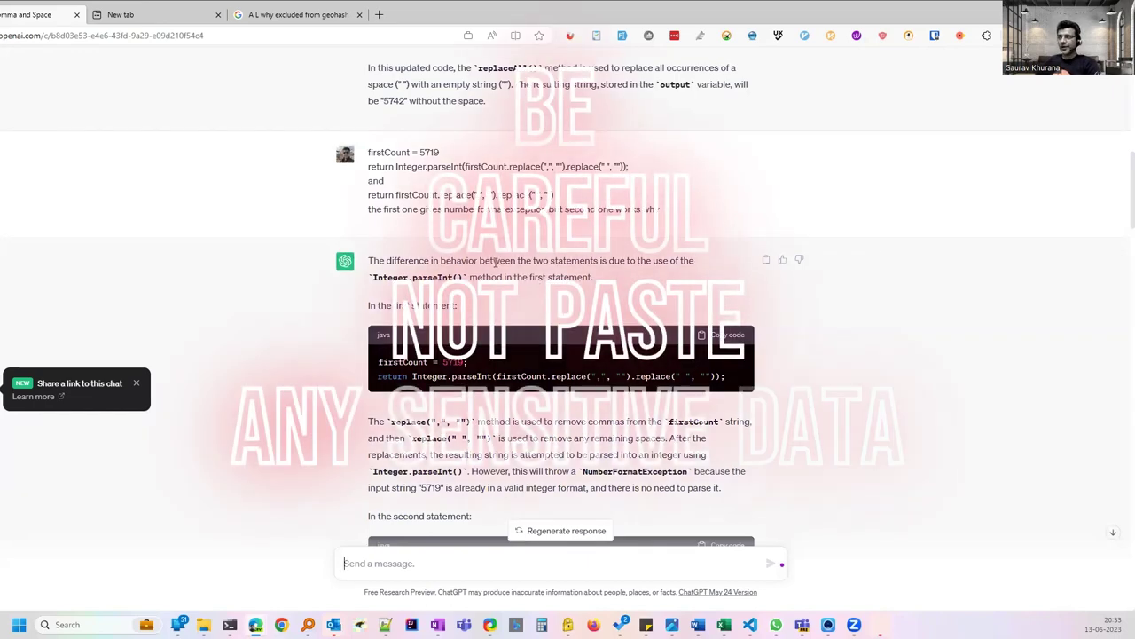
scroll(532, 284, up, 1)
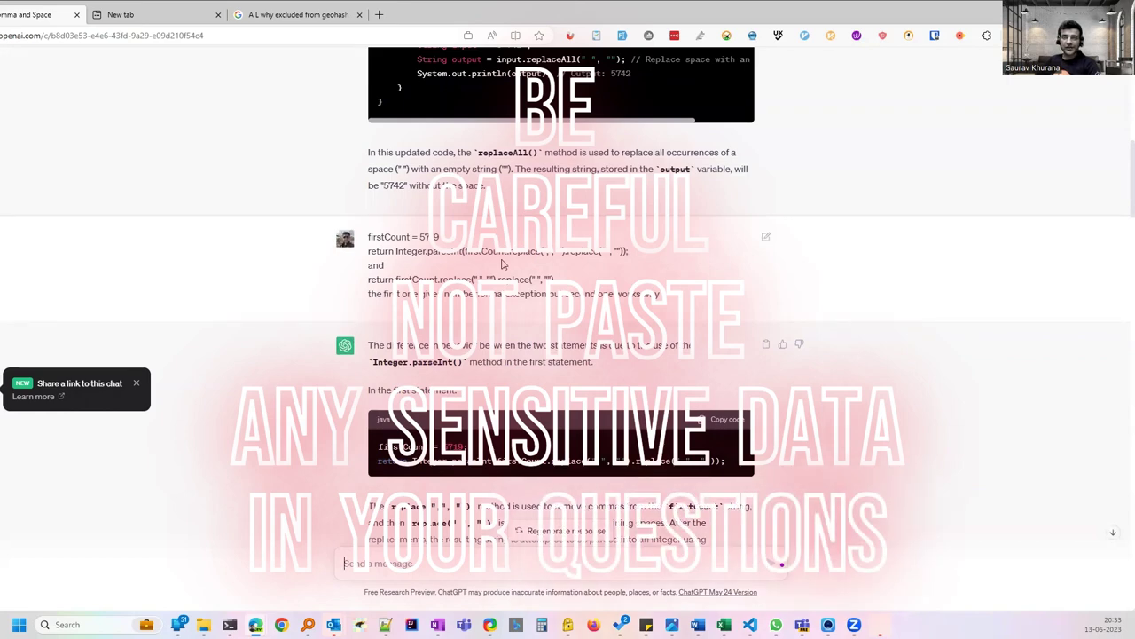
scroll(501, 264, down, 1)
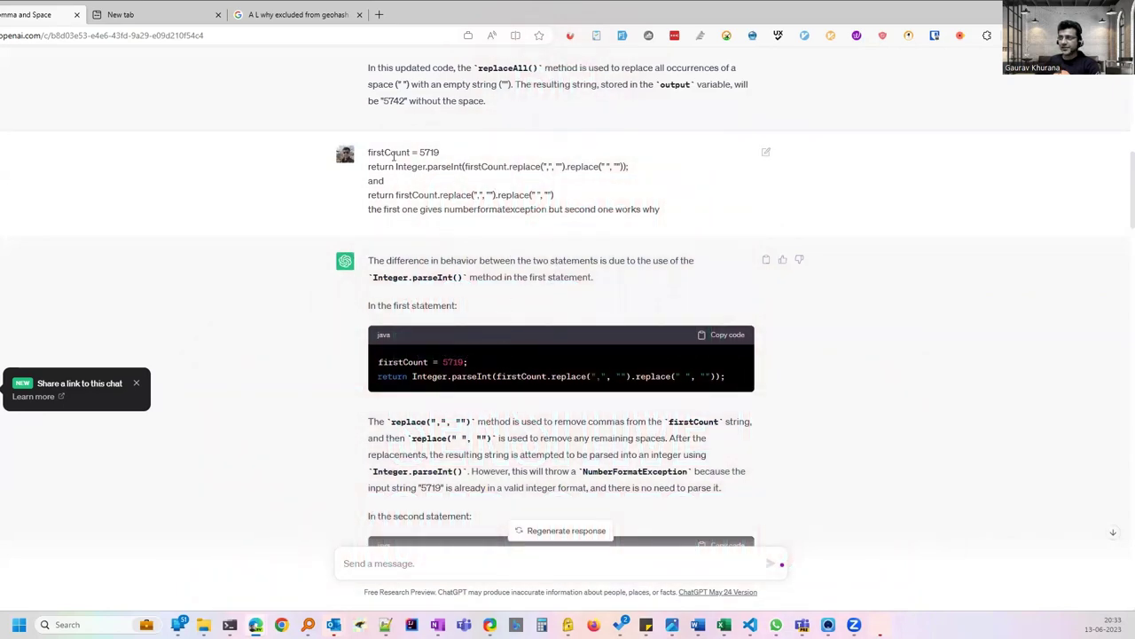
drag(369, 153, 489, 194)
scroll(495, 311, down, 3)
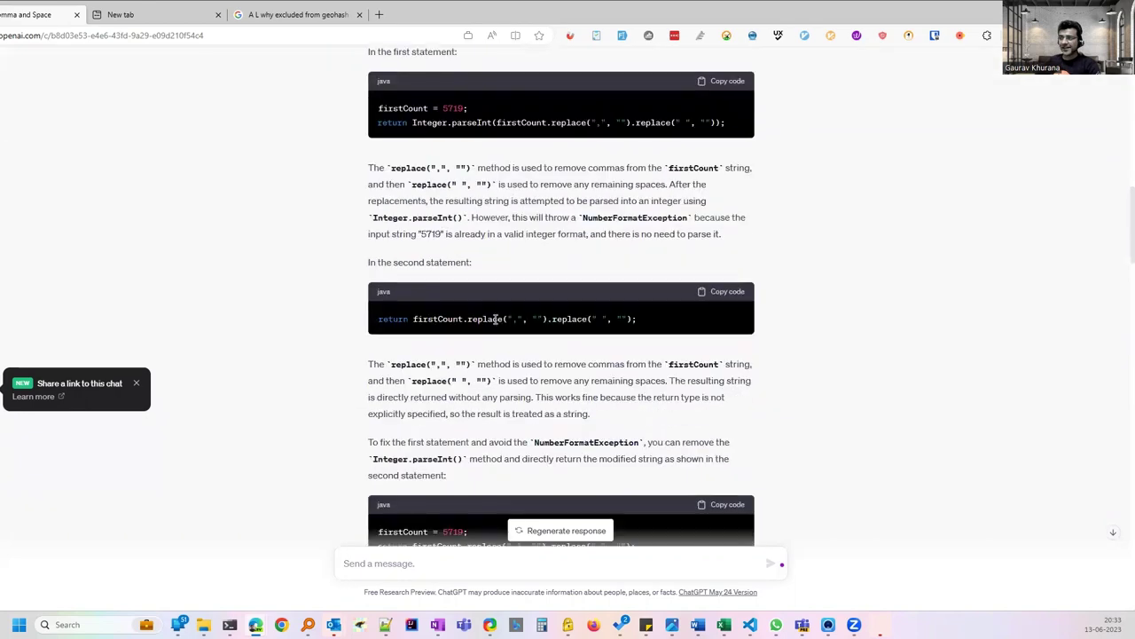
scroll(494, 325, down, 2)
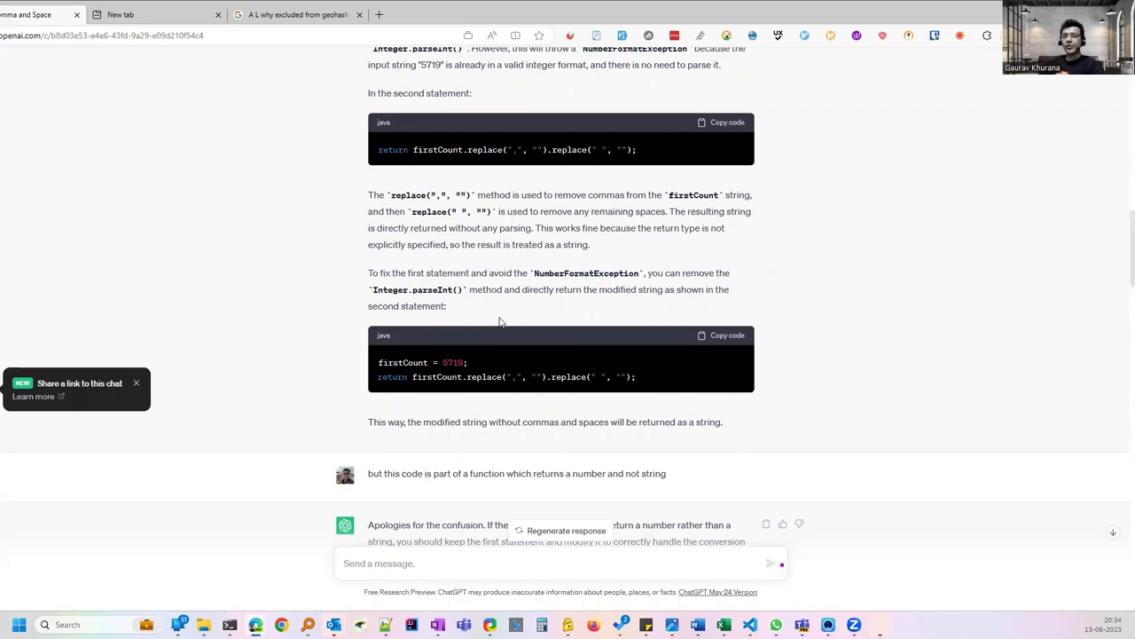
scroll(499, 322, down, 5)
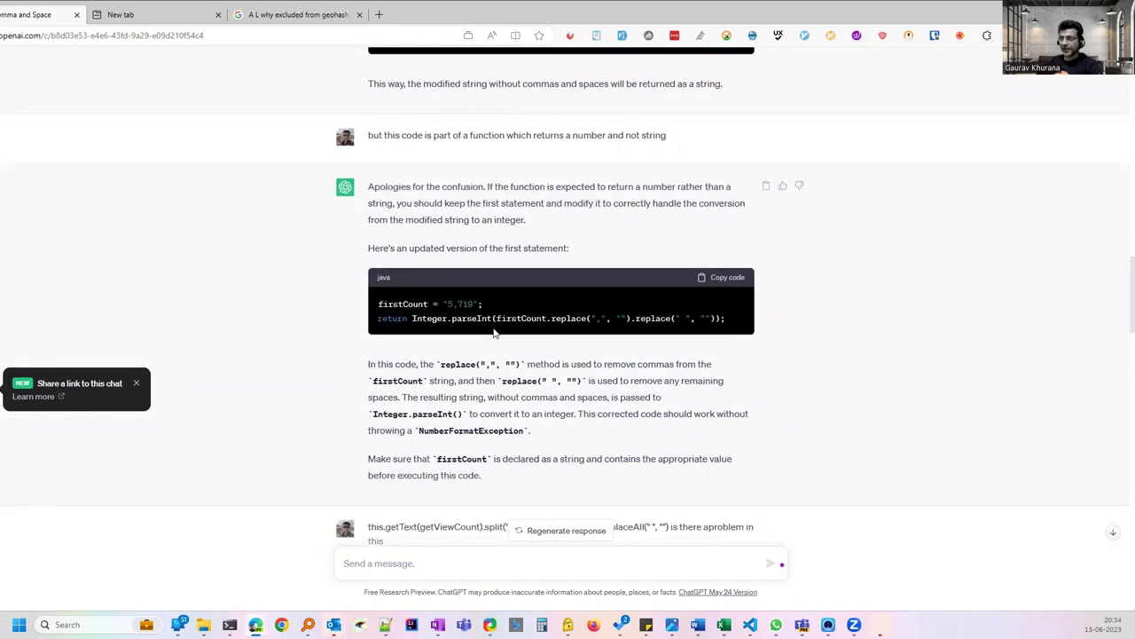
scroll(523, 351, down, 1)
scroll(535, 365, down, 3)
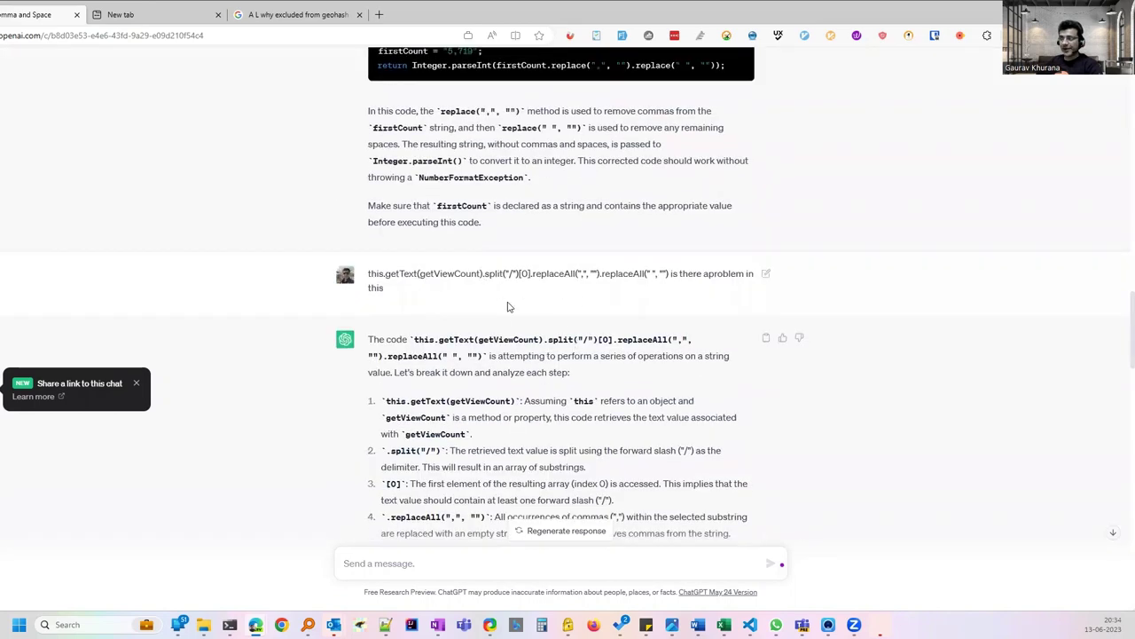
scroll(522, 300, down, 5)
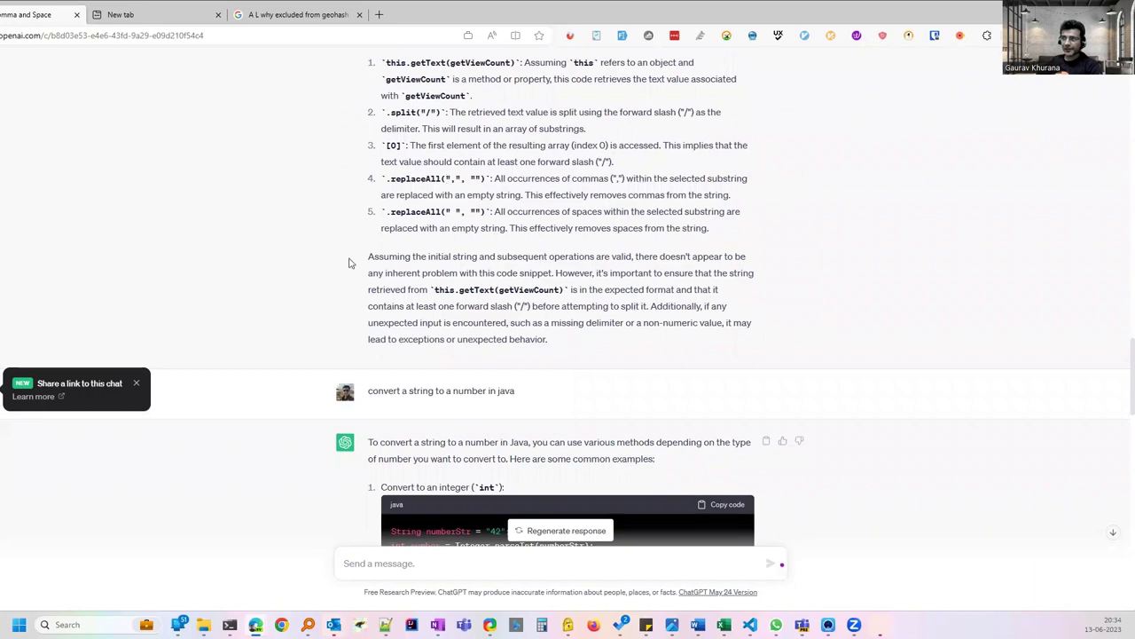
scroll(443, 304, down, 3)
scroll(444, 316, down, 5)
scroll(447, 319, down, 5)
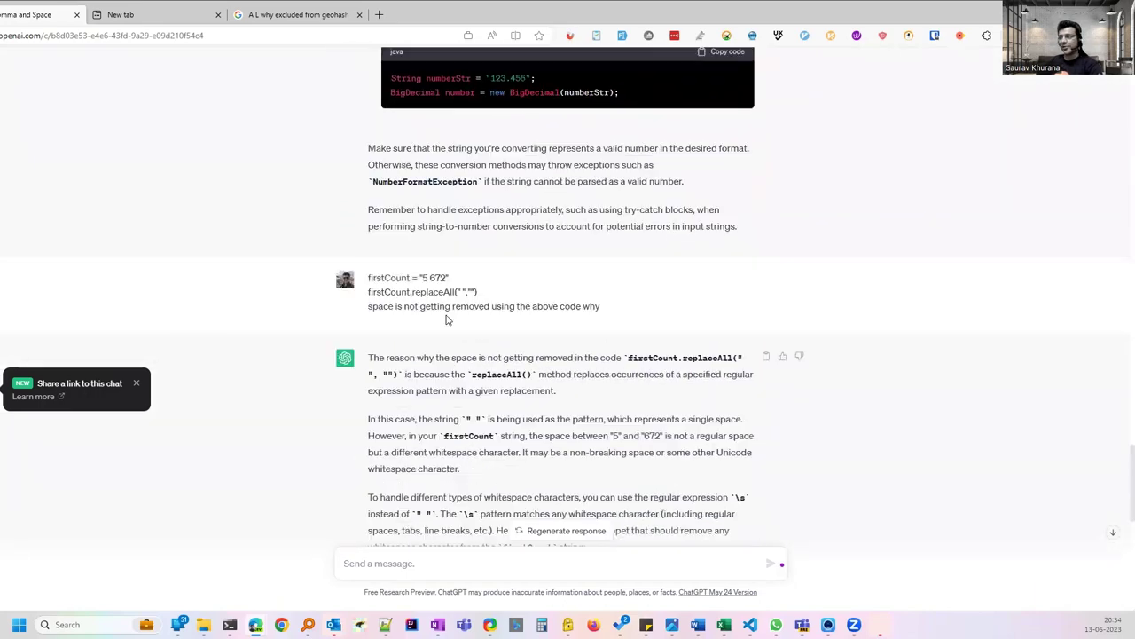
scroll(447, 316, down, 6)
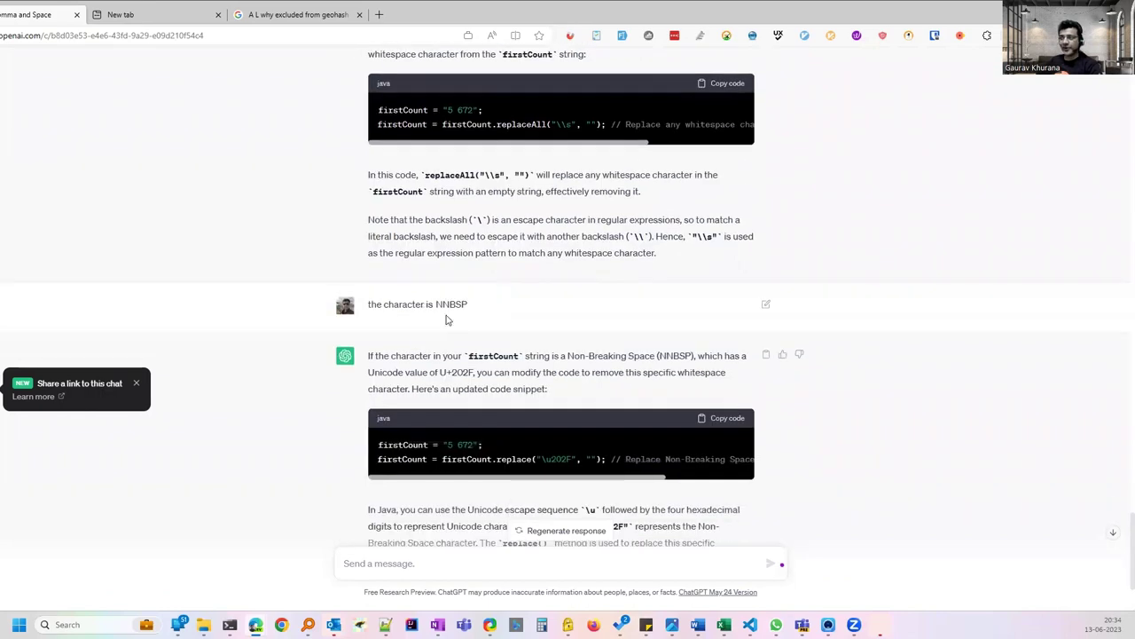
Highlight NNBSP in the question and the \u202F mention in the answer.
double_click(440, 303)
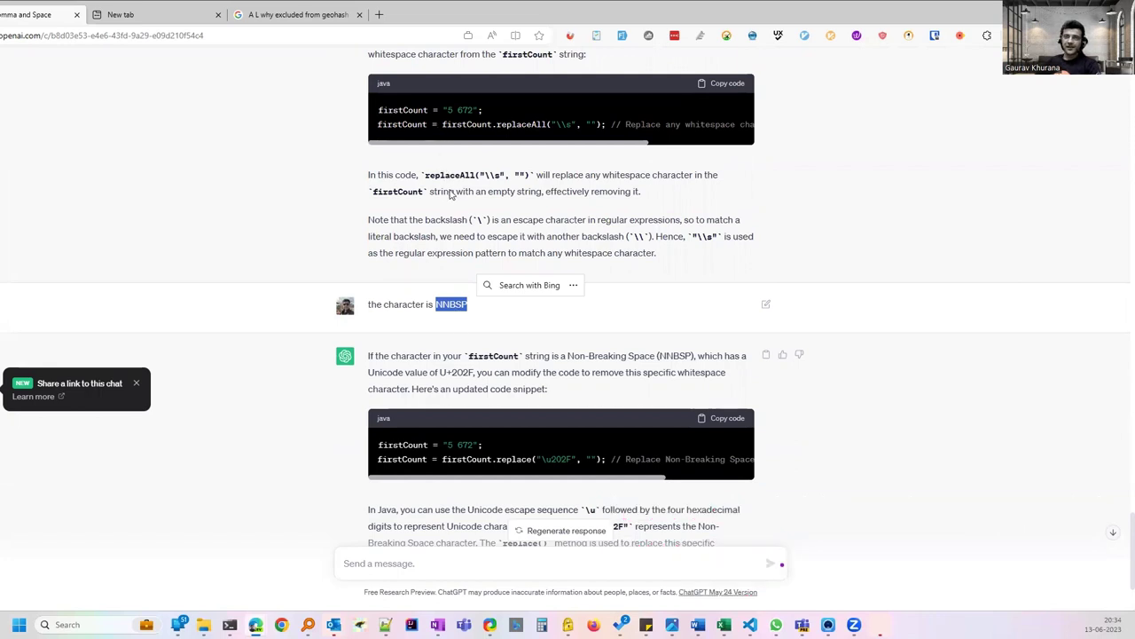
scroll(456, 211, up, 1)
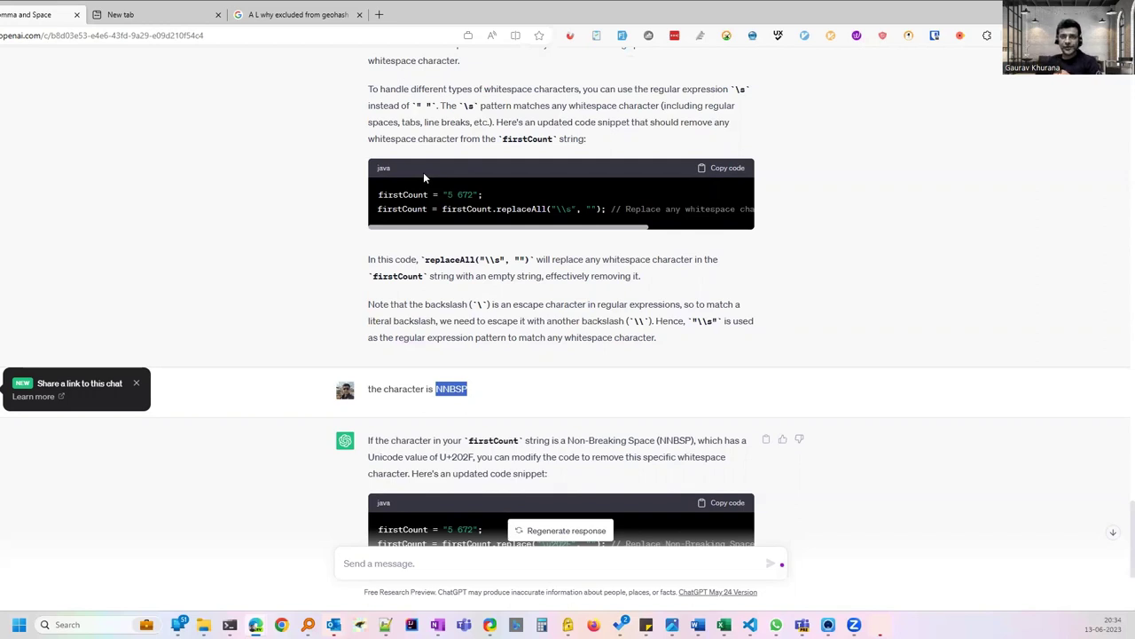
scroll(484, 282, down, 2)
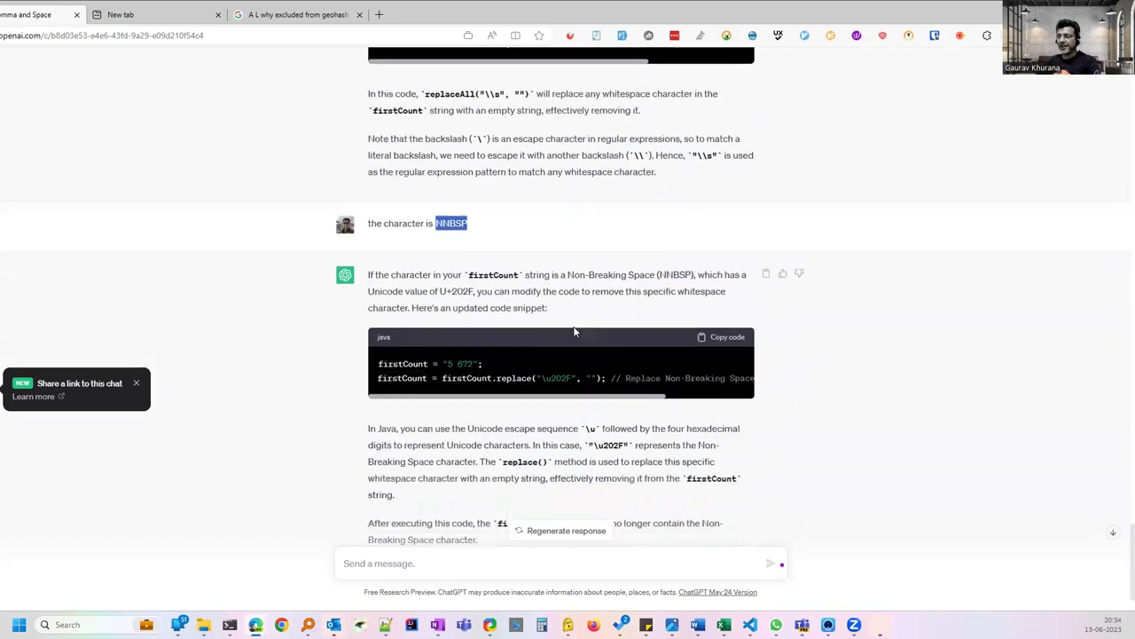
click(436, 215)
drag(437, 214, 467, 215)
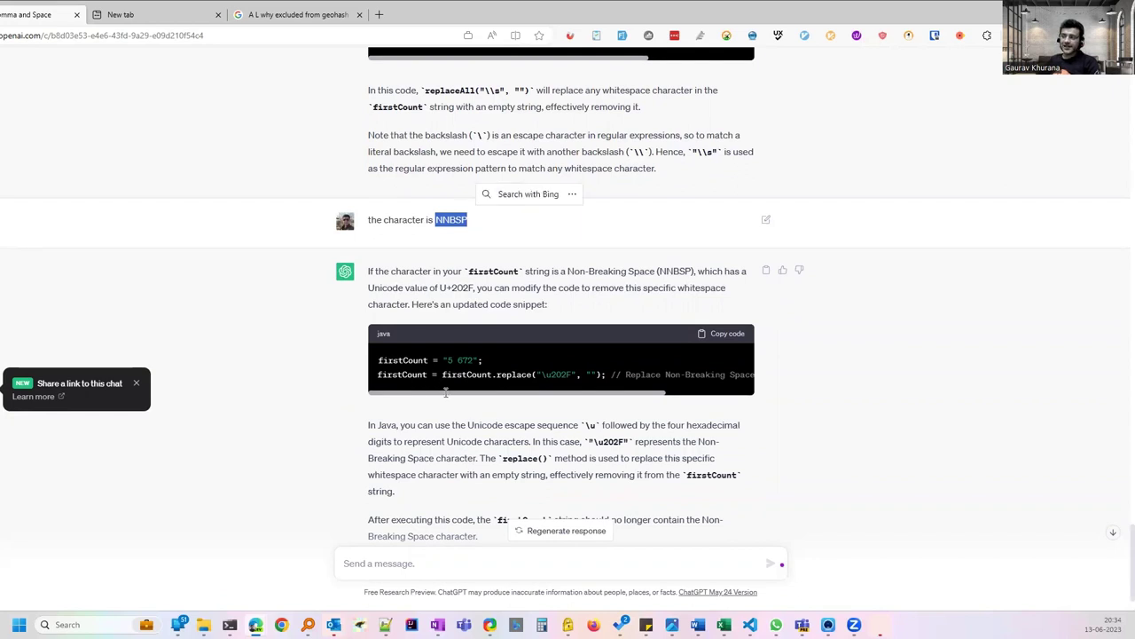
drag(475, 390, 523, 374)
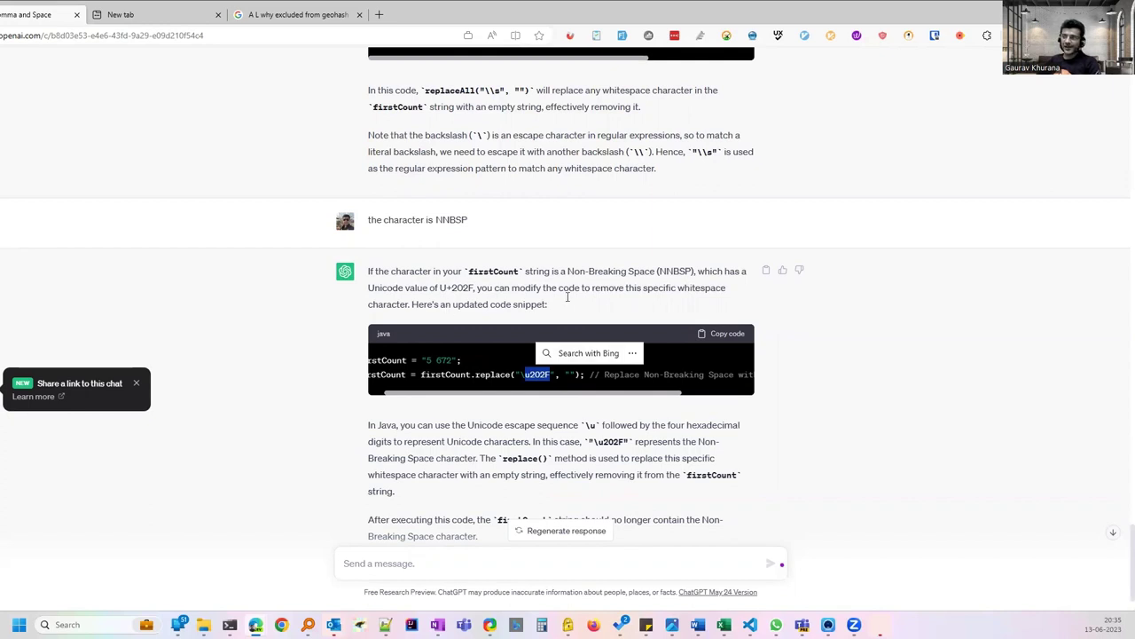
scroll(568, 294, down, 1)
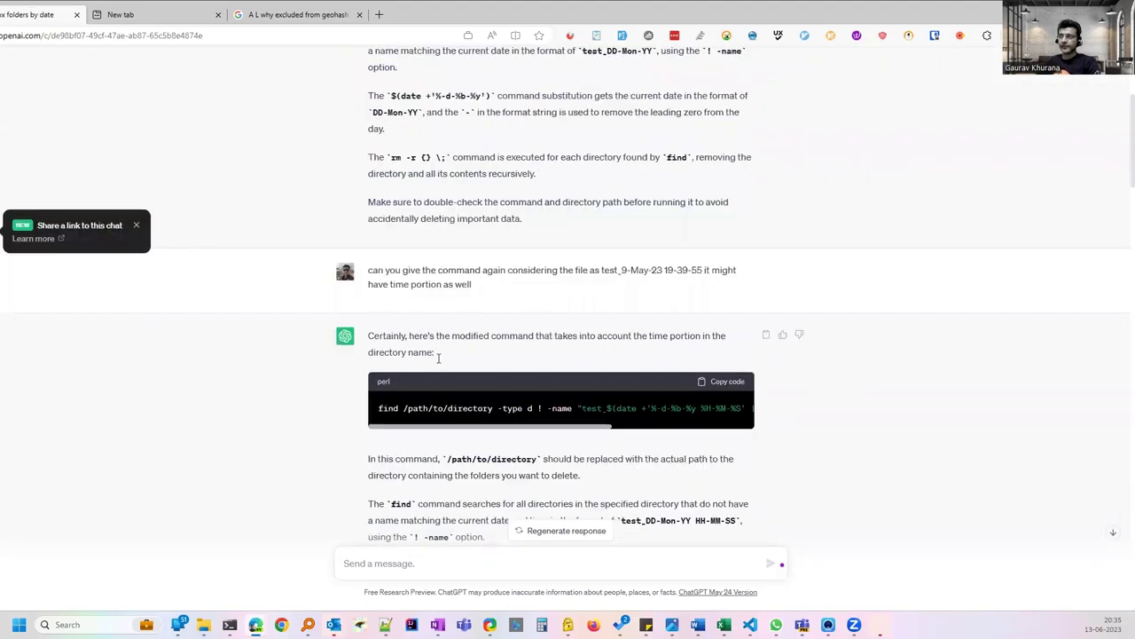
scroll(438, 355, up, 3)
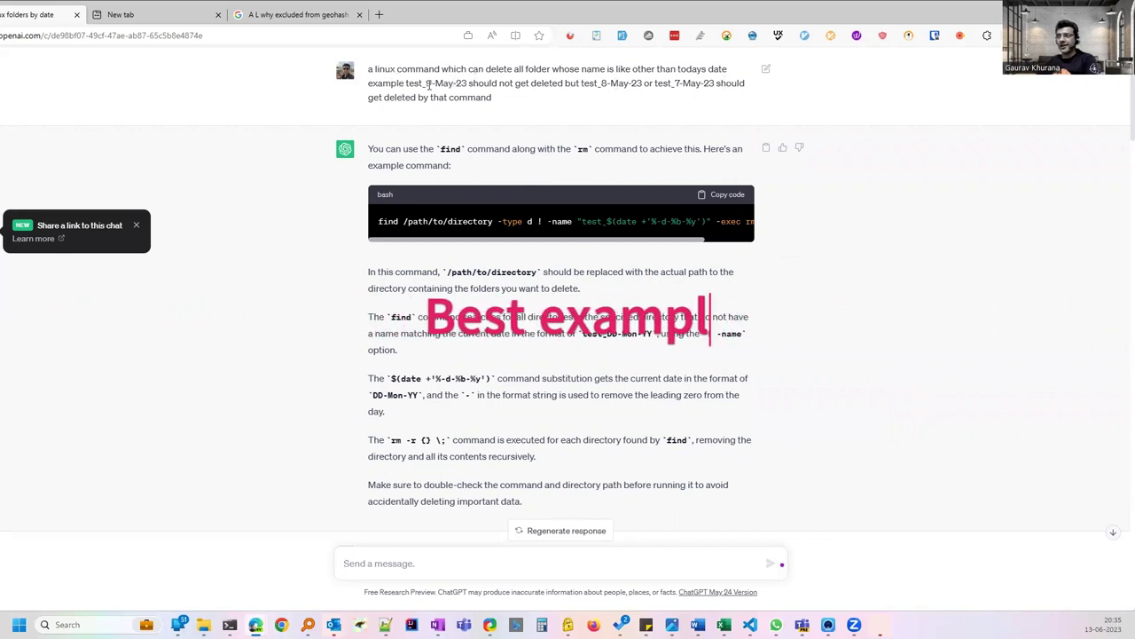
drag(425, 83, 731, 84)
click(591, 87)
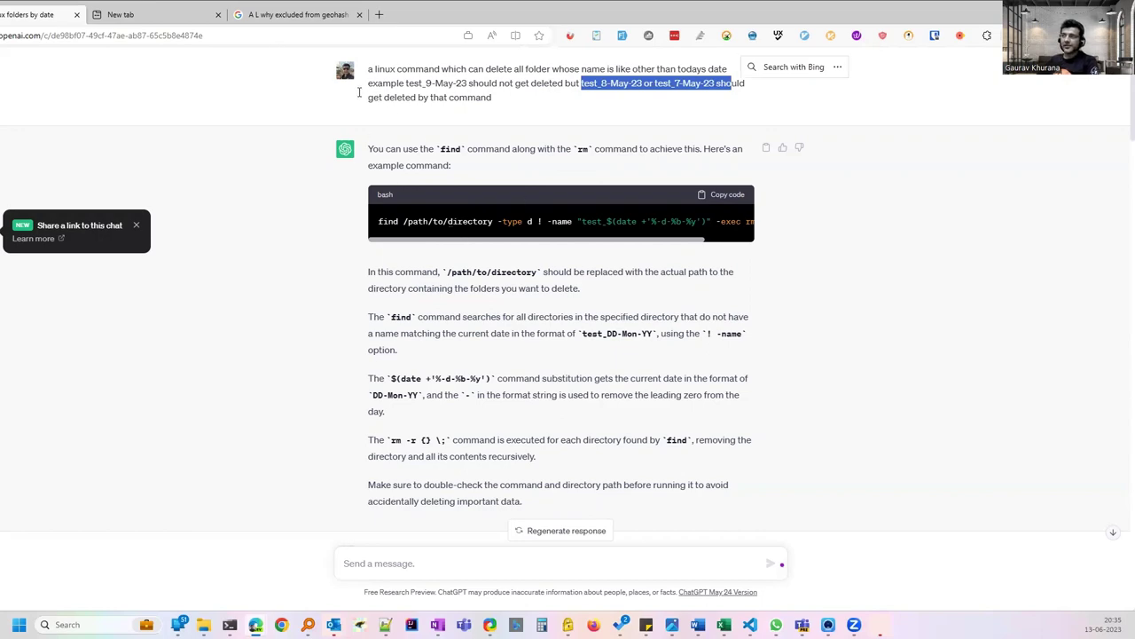
scroll(526, 299, down, 2)
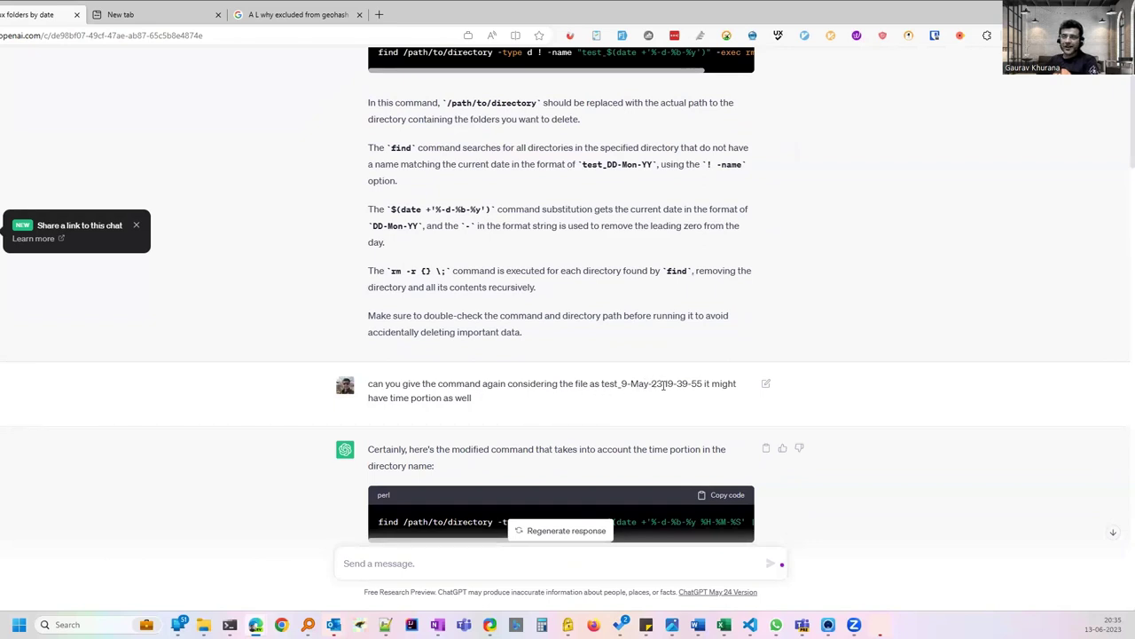
drag(666, 383, 699, 384)
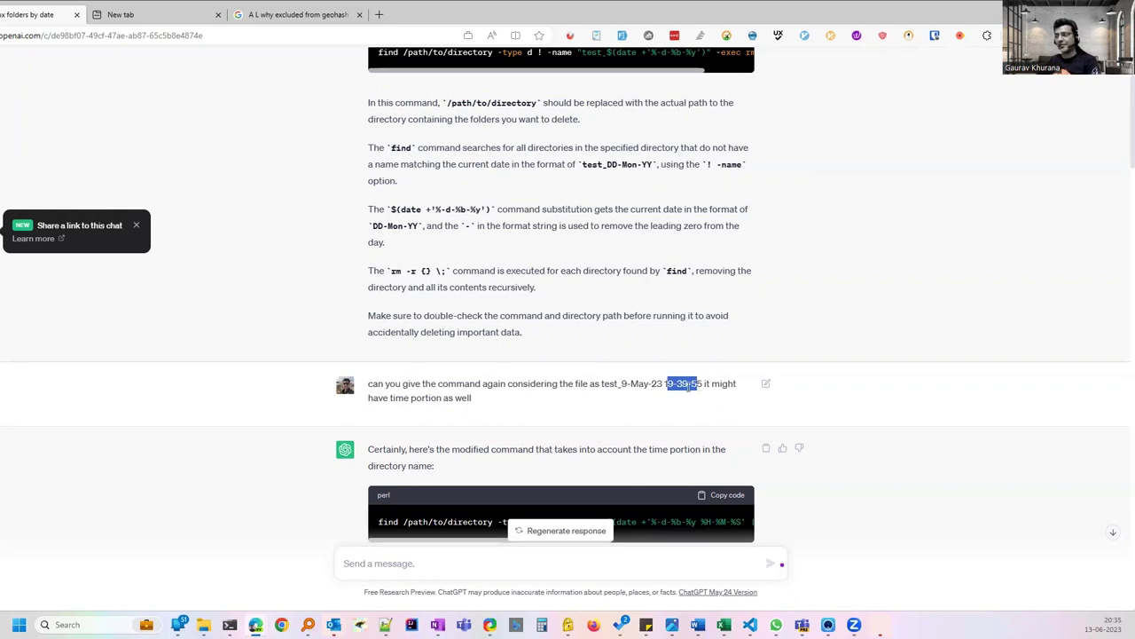
click(661, 390)
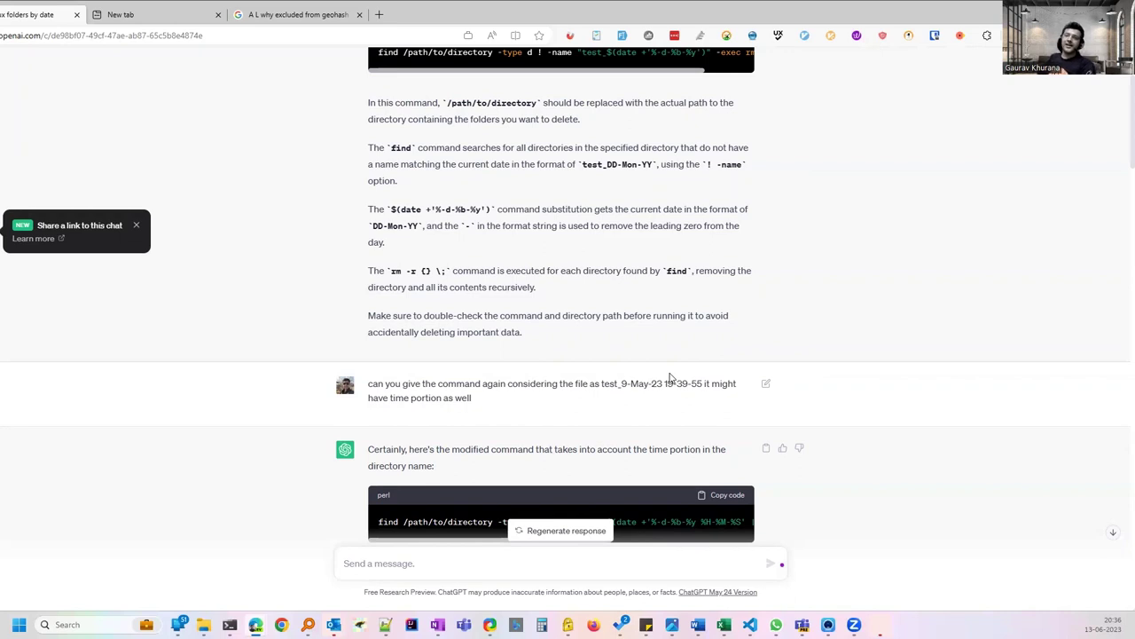
scroll(684, 374, down, 3)
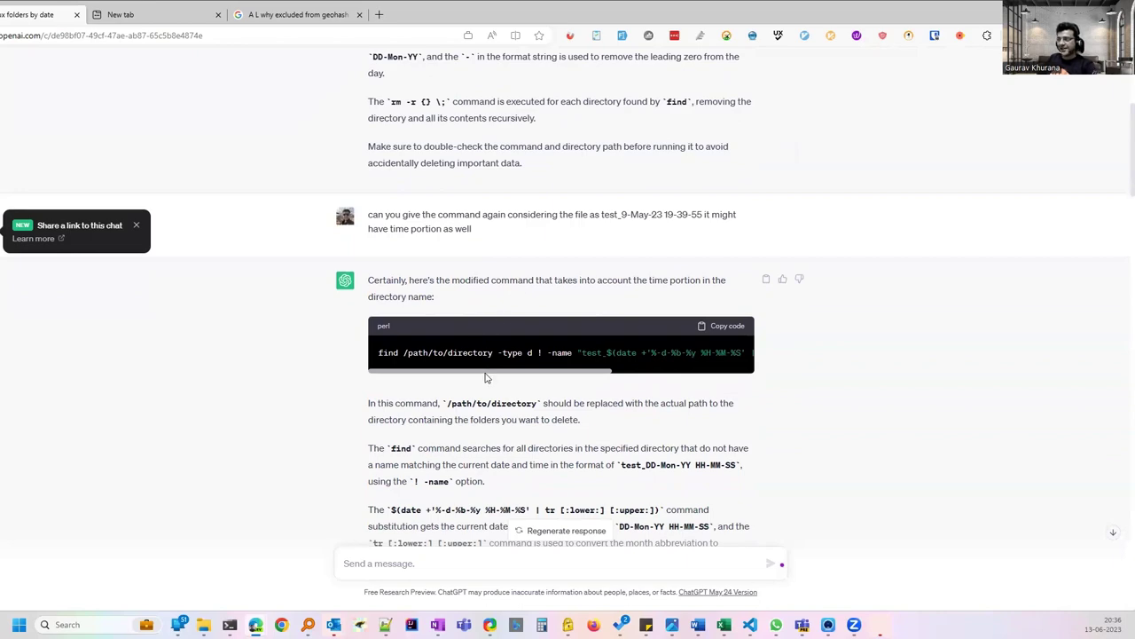
drag(487, 370, 643, 392)
scroll(635, 381, down, 6)
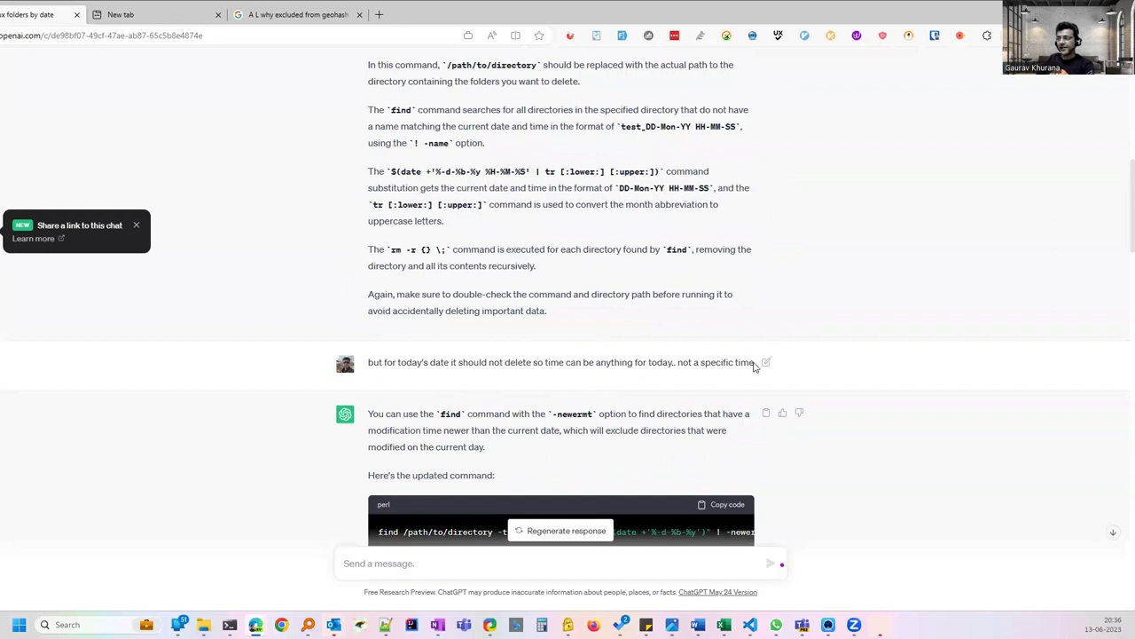
drag(747, 362, 380, 361)
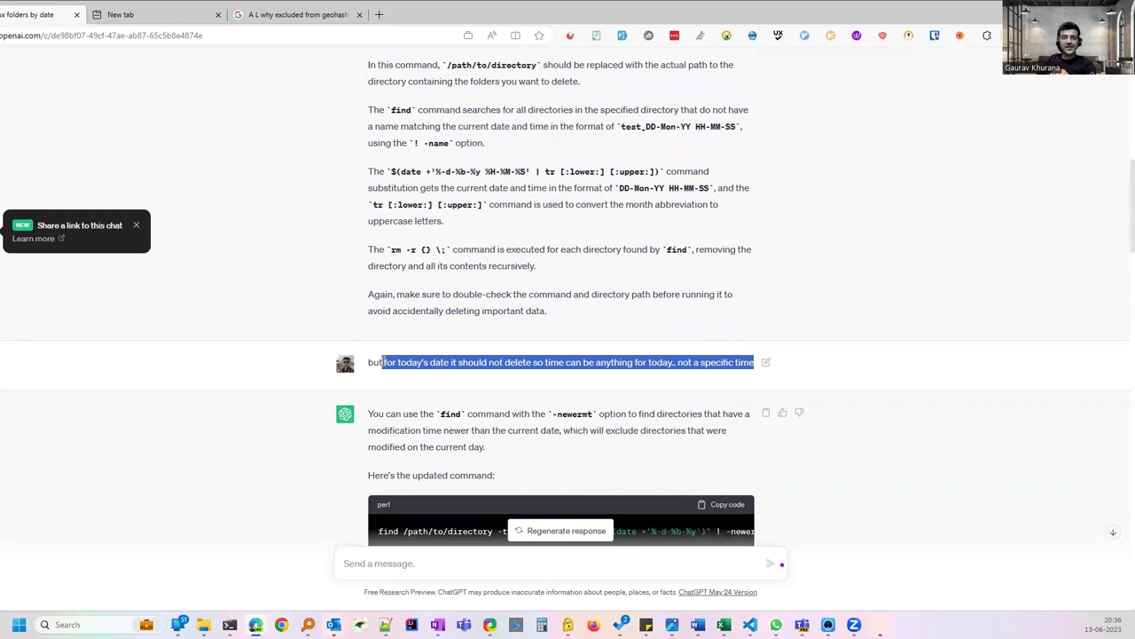
scroll(549, 462, down, 1)
scroll(566, 470, right, 2)
drag(560, 446, 608, 446)
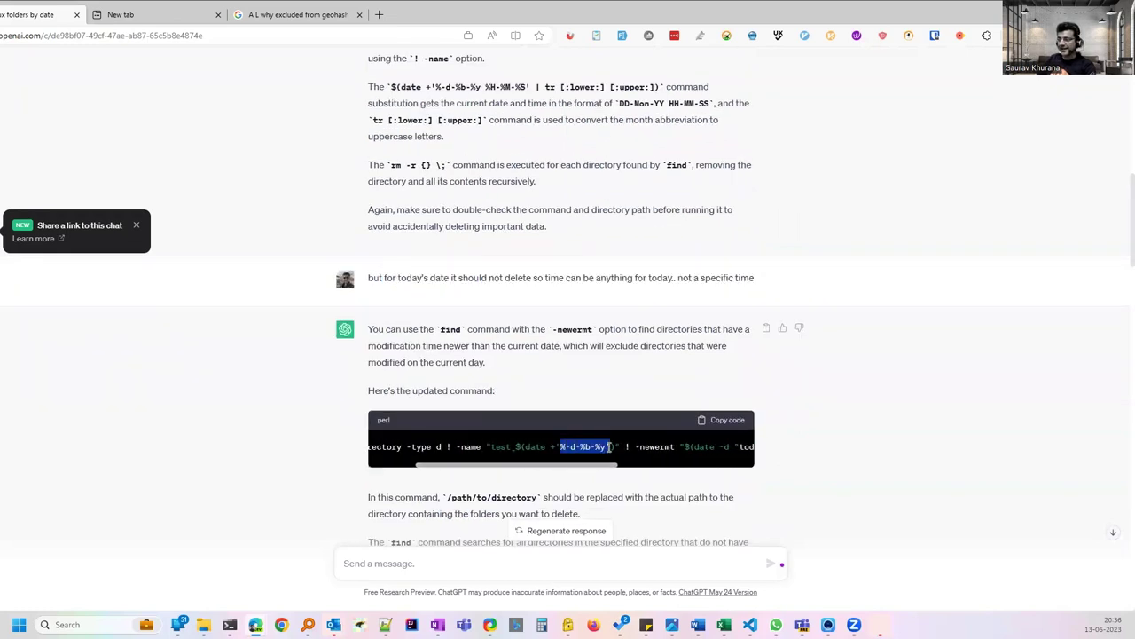
scroll(628, 458, right, 2)
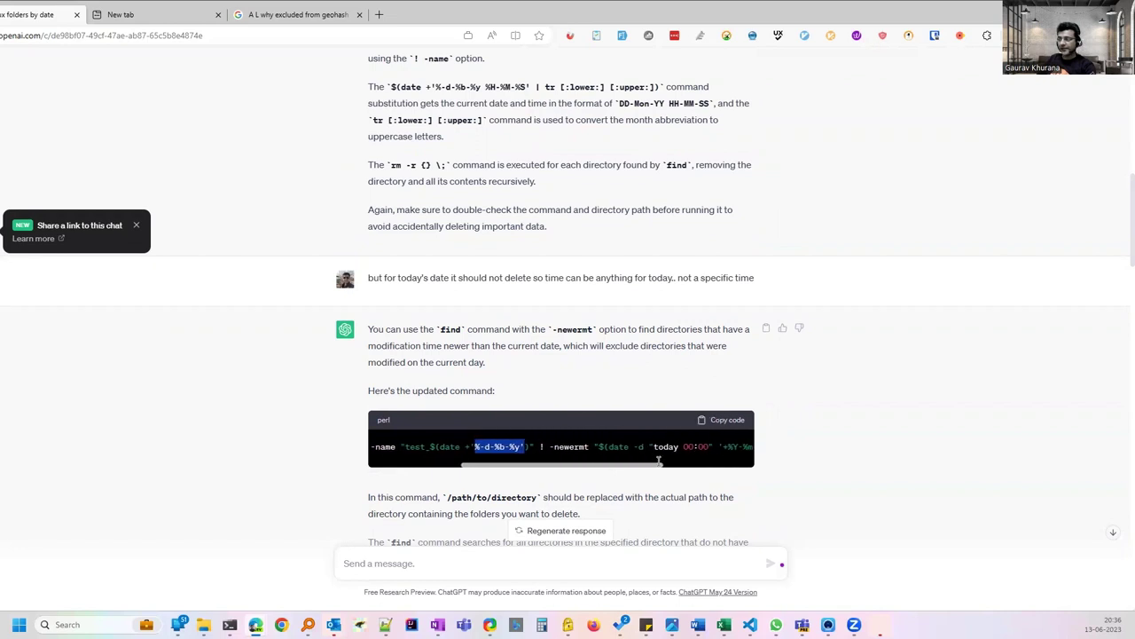
scroll(658, 459, right, 2)
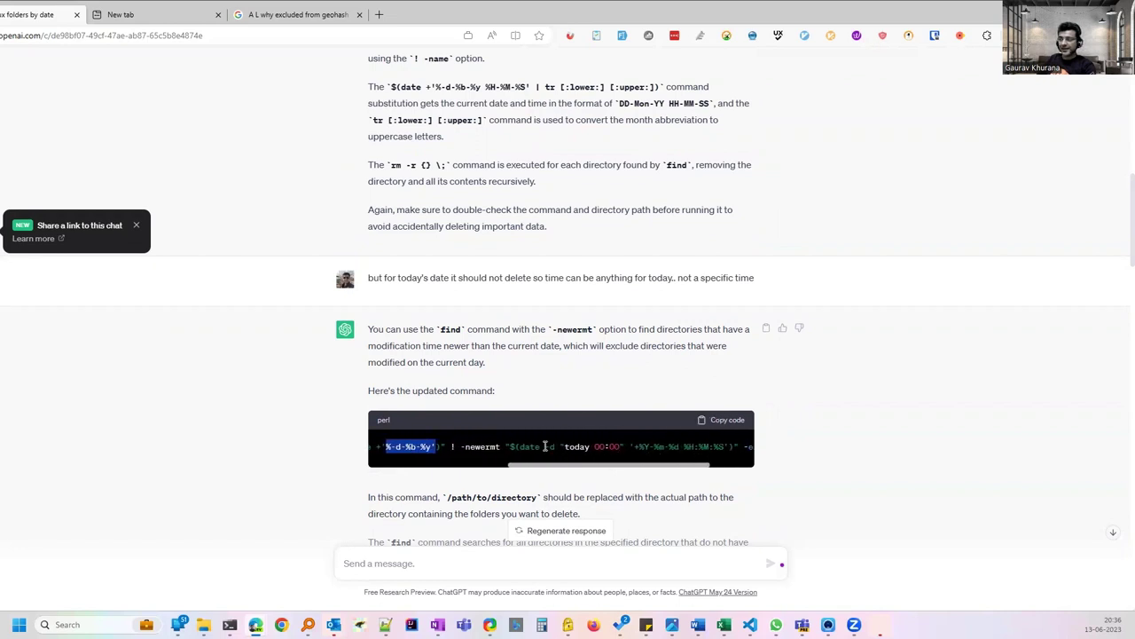
drag(544, 446, 622, 446)
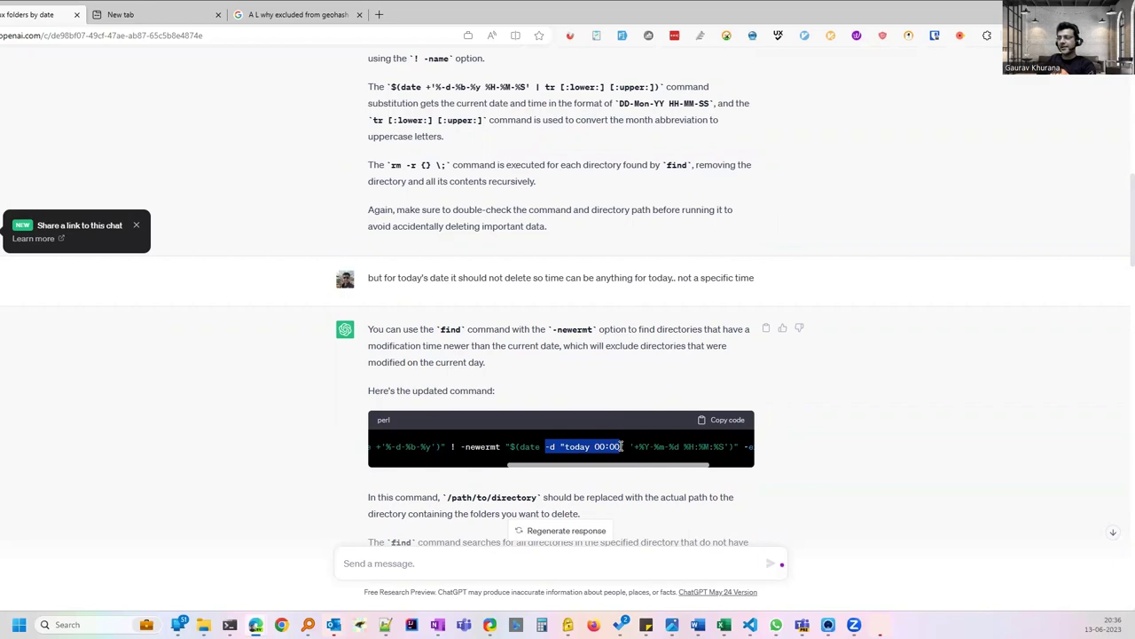
scroll(759, 451, down, 1)
scroll(759, 454, down, 5)
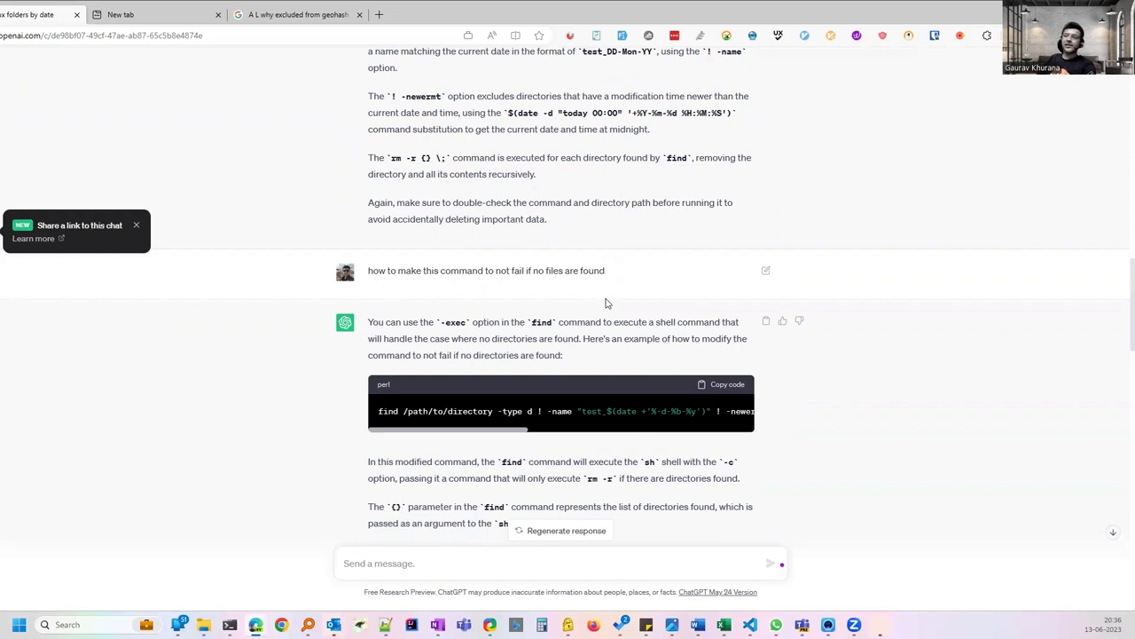
drag(451, 436, 713, 450)
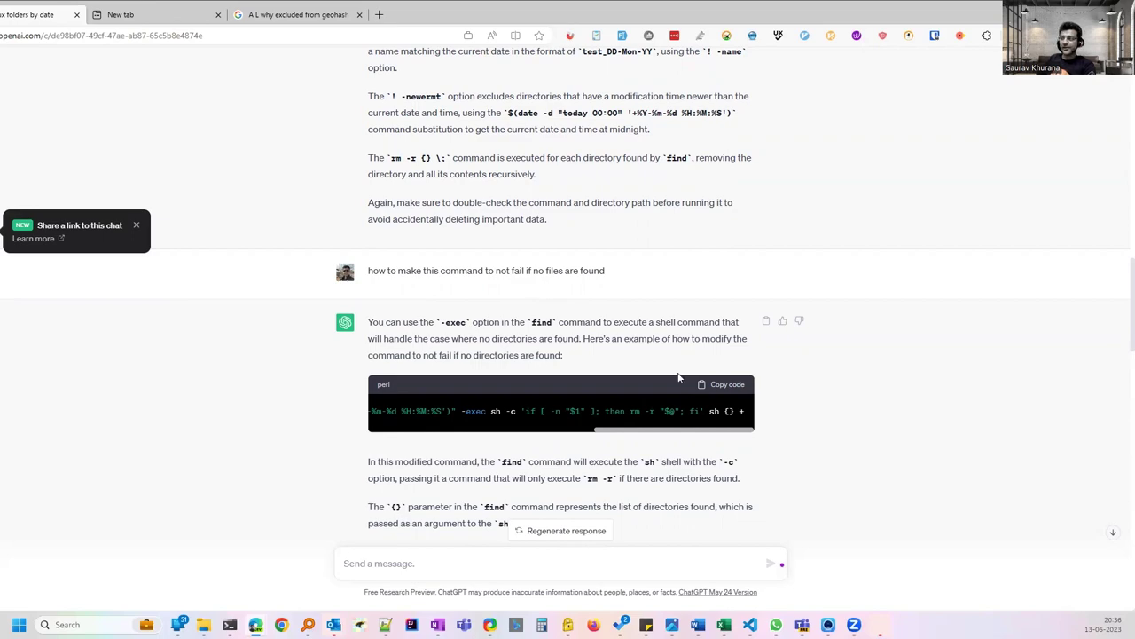
scroll(708, 439, down, 3)
scroll(704, 445, down, 2)
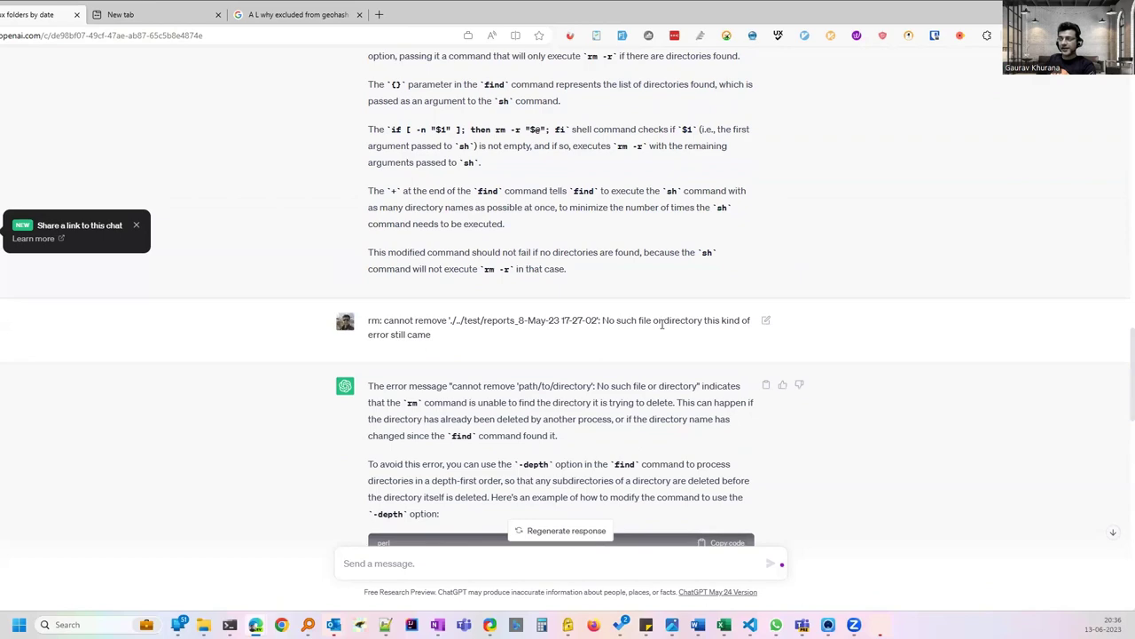
scroll(552, 373, down, 3)
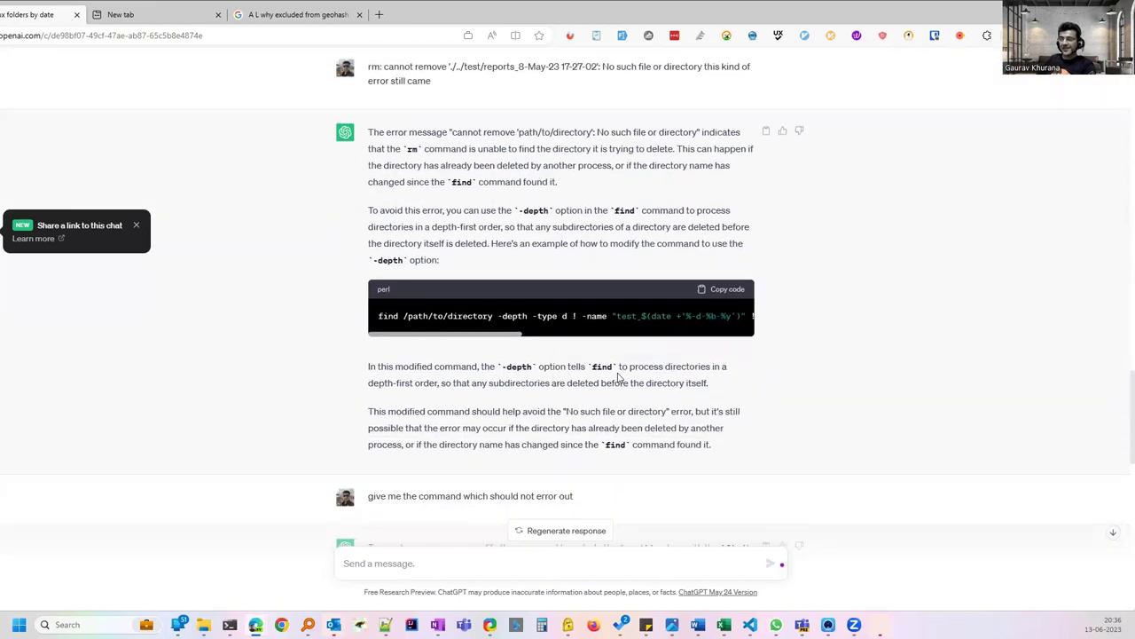